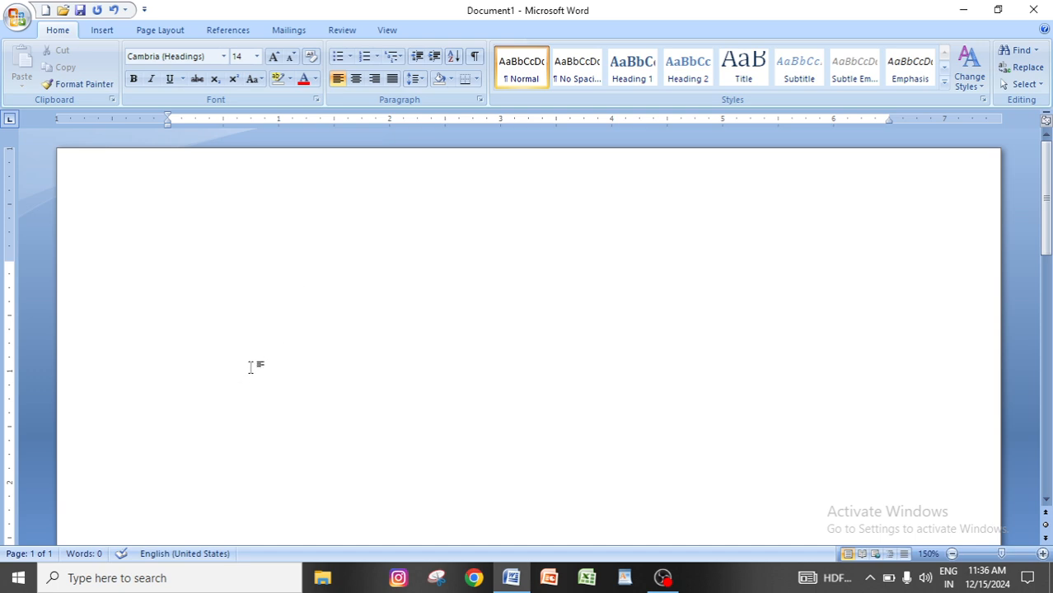
left_click(102, 31)
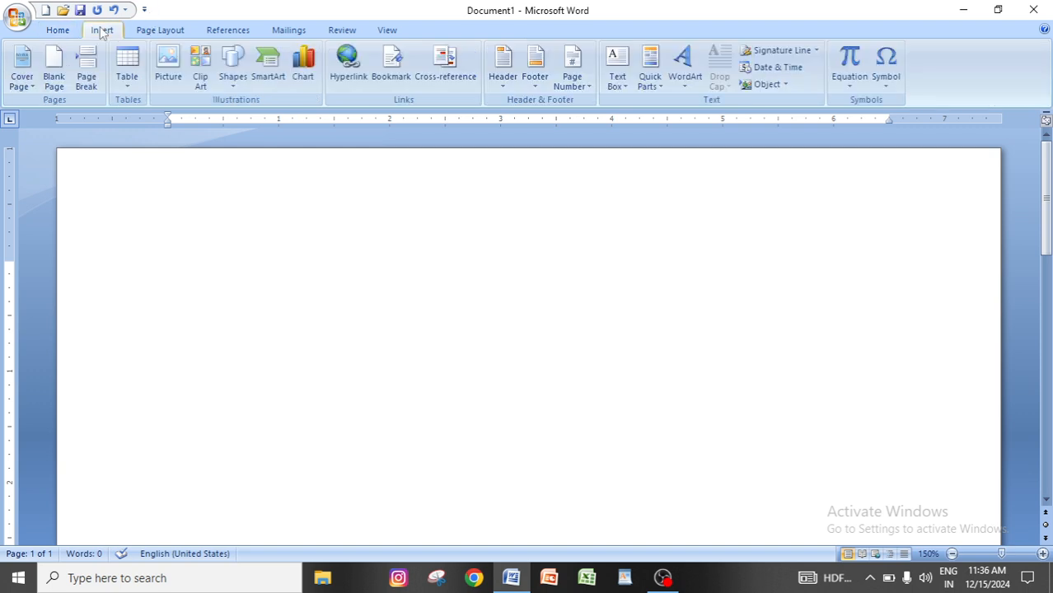
left_click(58, 30)
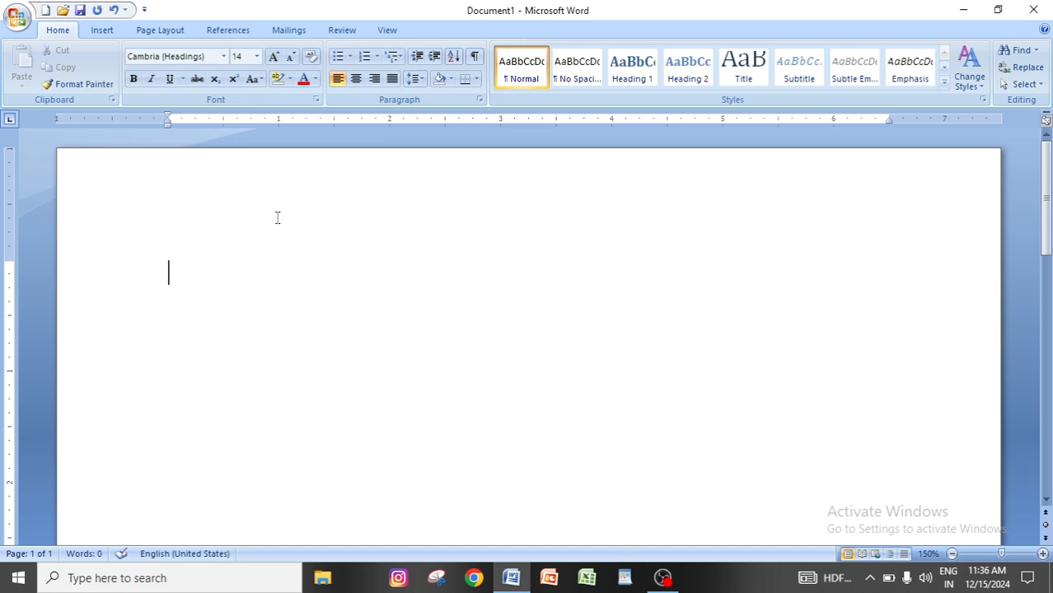
left_click(160, 31)
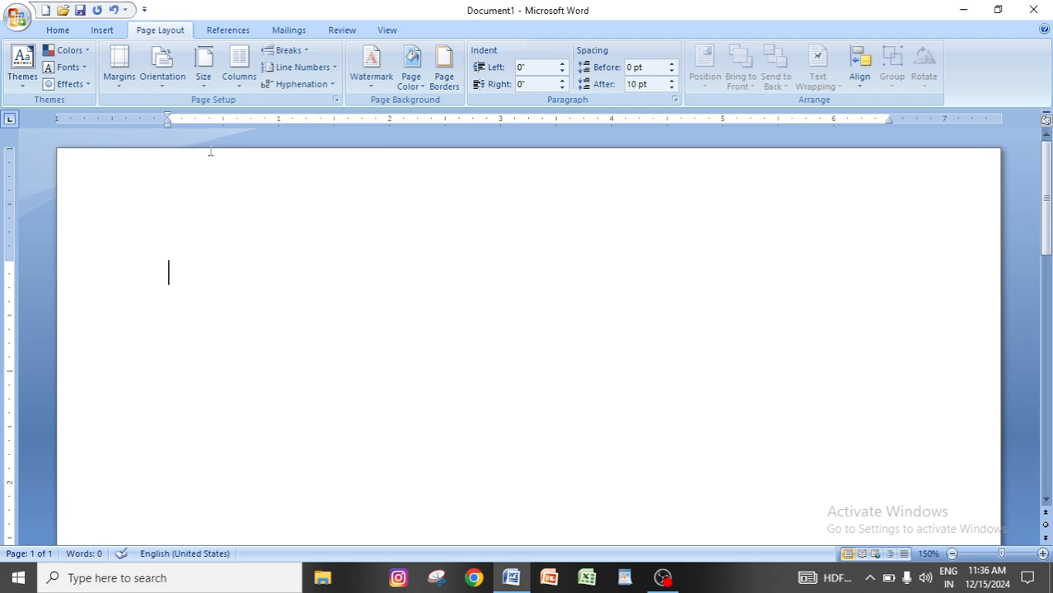
left_click(57, 30)
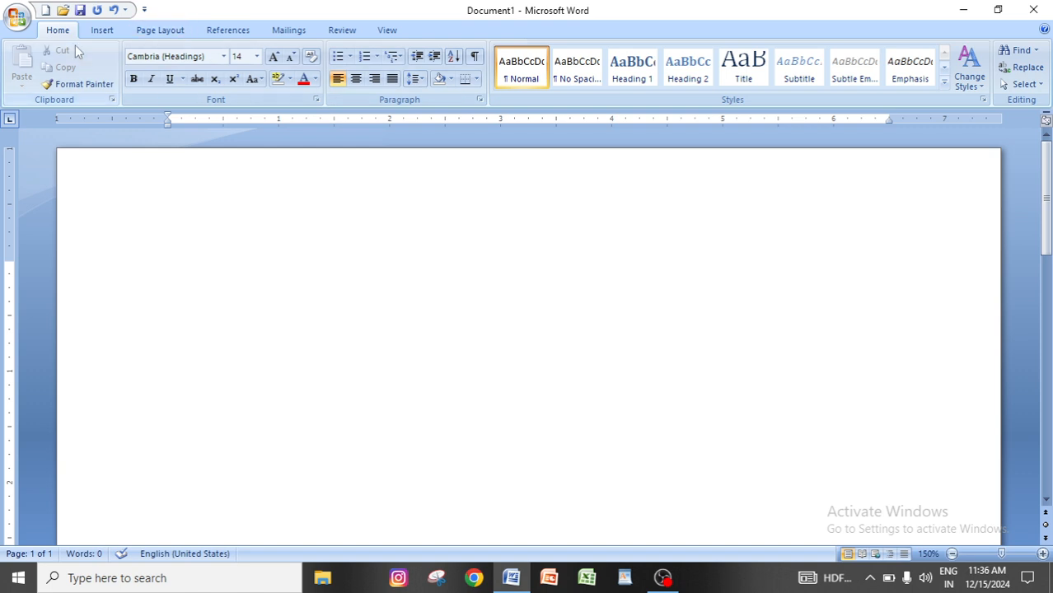
left_click(105, 33)
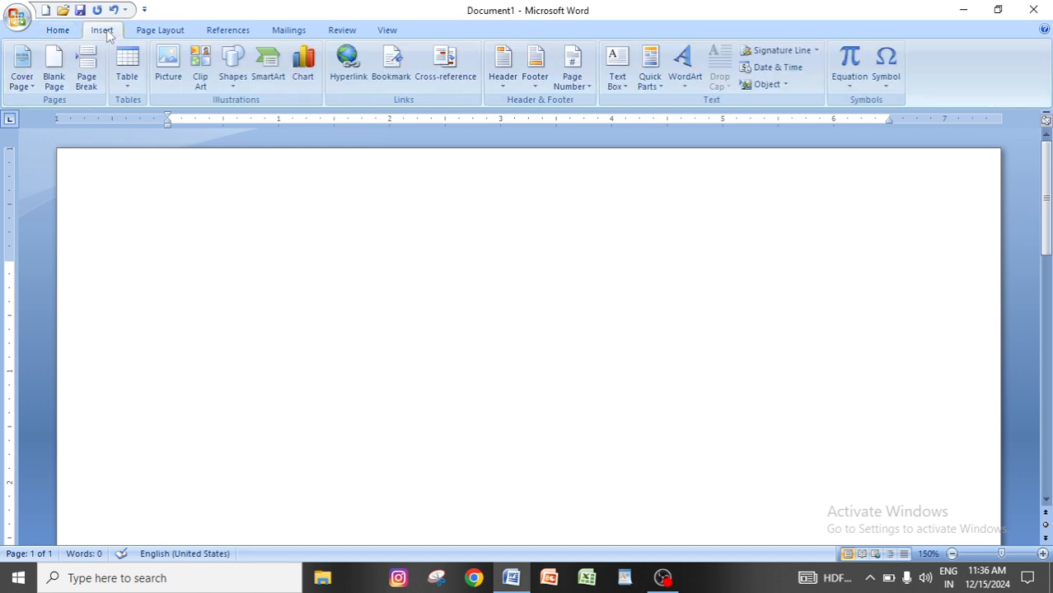
left_click(174, 33)
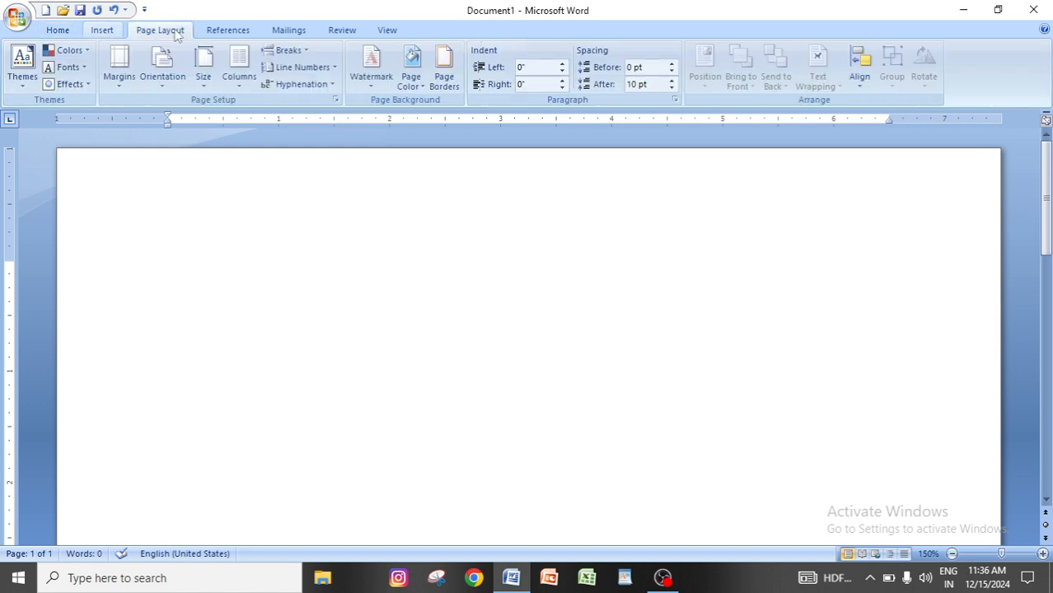
left_click(224, 29)
left_click(289, 29)
left_click(58, 29)
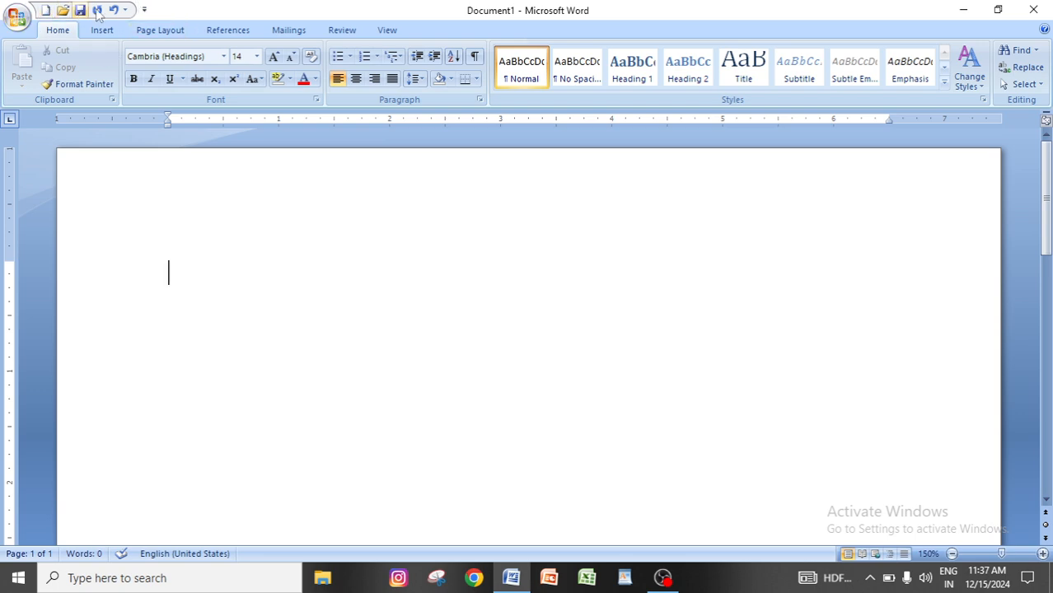
- Add the Print Preview, Quick Print and Draw Table commands to the Quick Access Toolbar
left_click(144, 11)
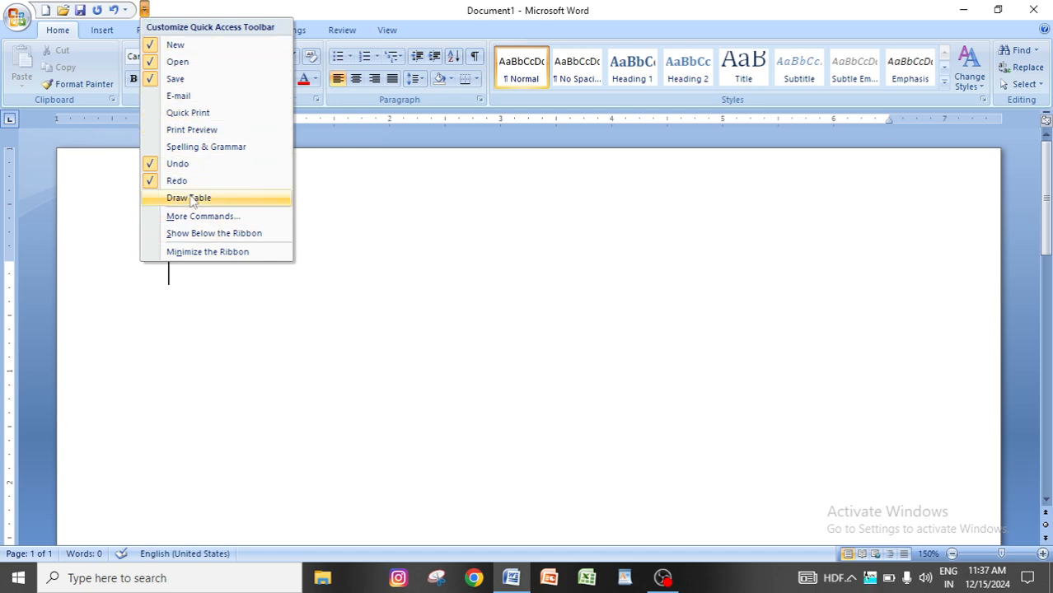
left_click(186, 130)
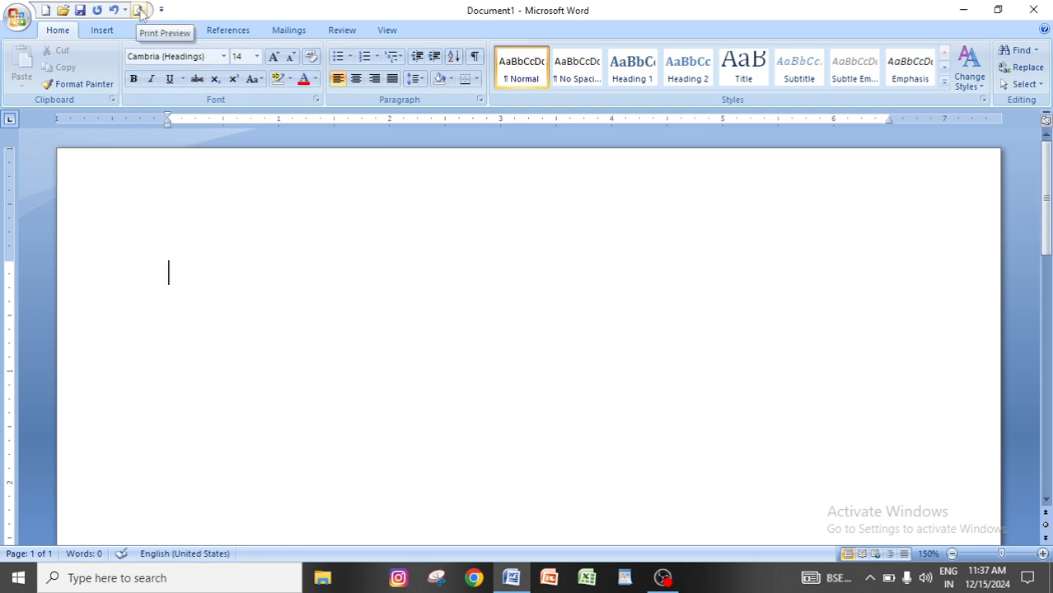
left_click(162, 9)
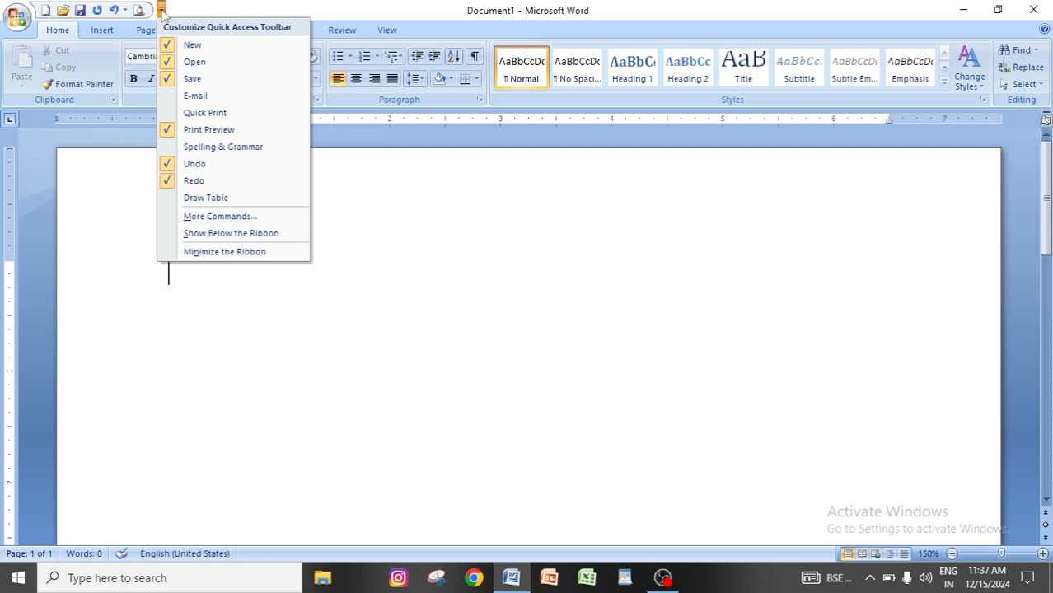
left_click(196, 114)
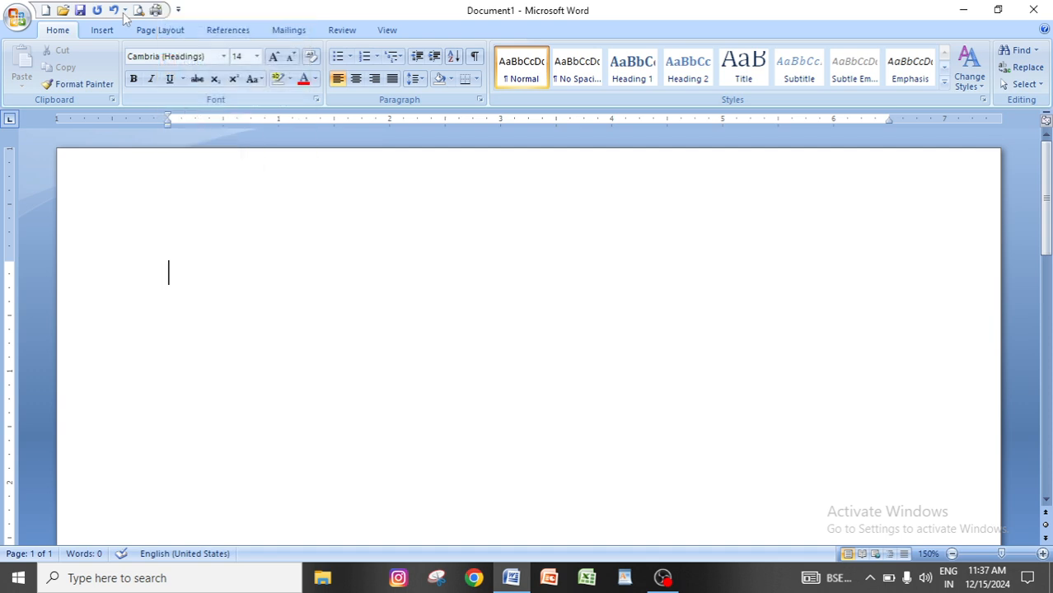
left_click(178, 10)
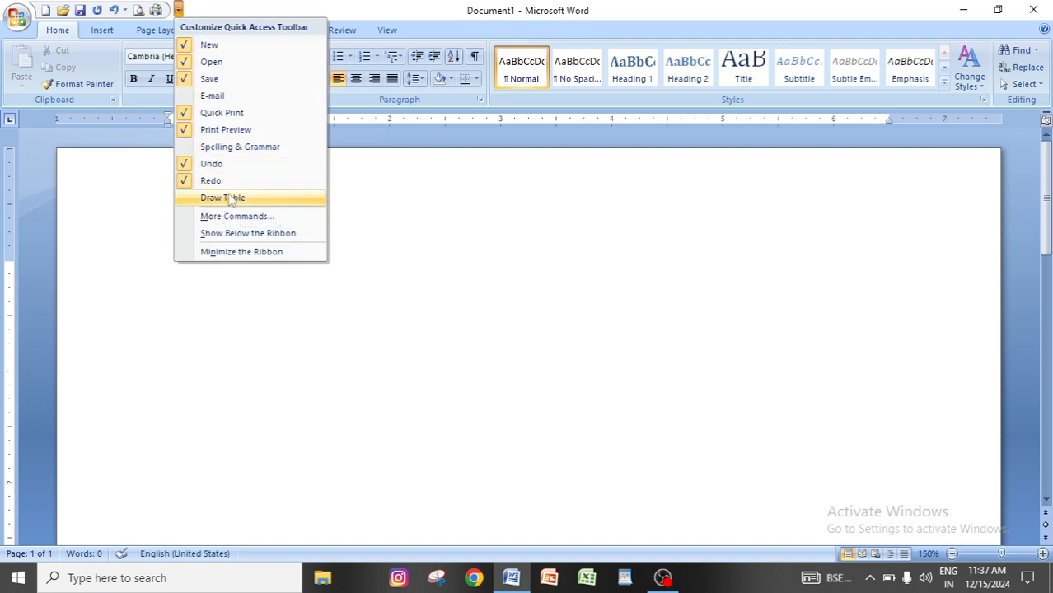
left_click(204, 200)
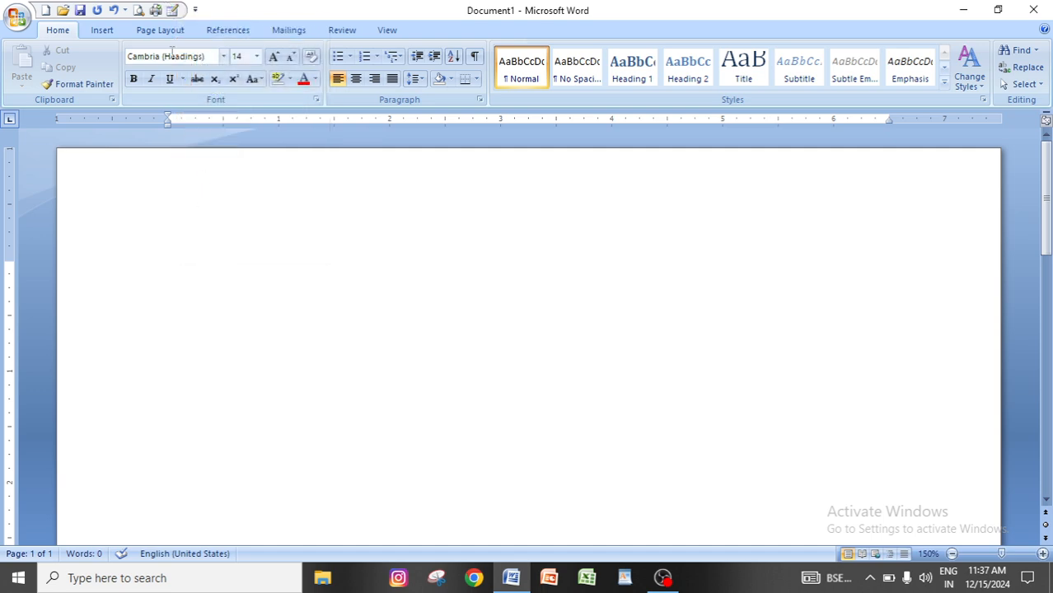
- Add the E-mail and Spelling & Grammar commands to the Quick Access Toolbar
left_click(195, 10)
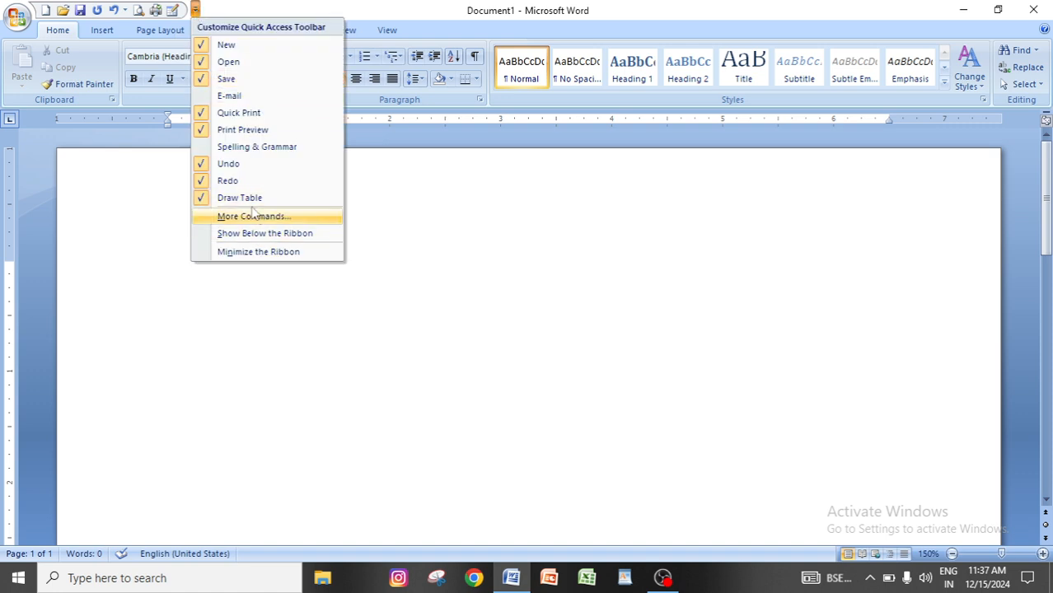
left_click(225, 97)
left_click(211, 10)
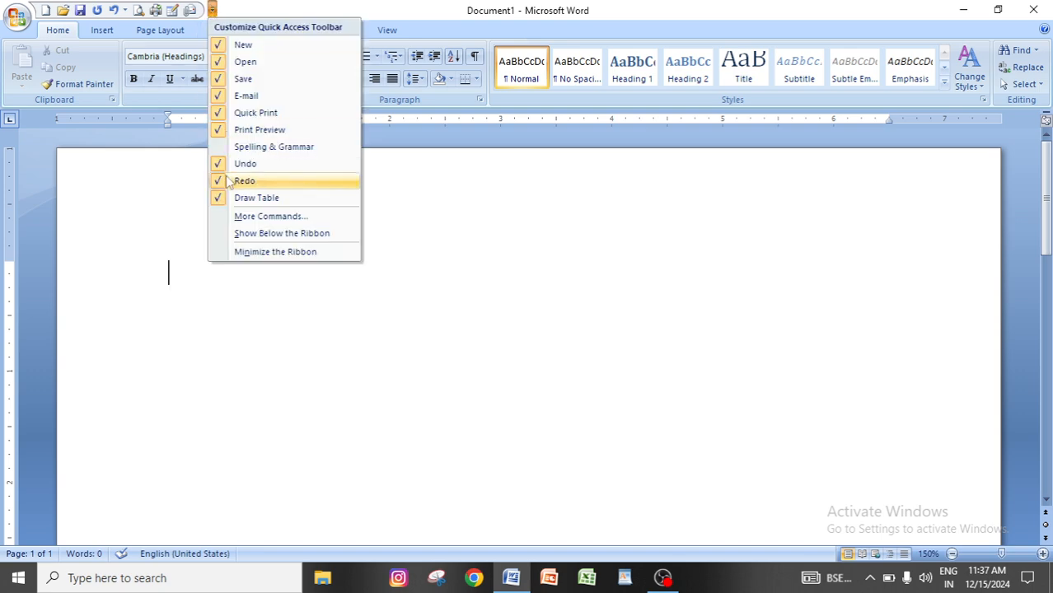
left_click(262, 149)
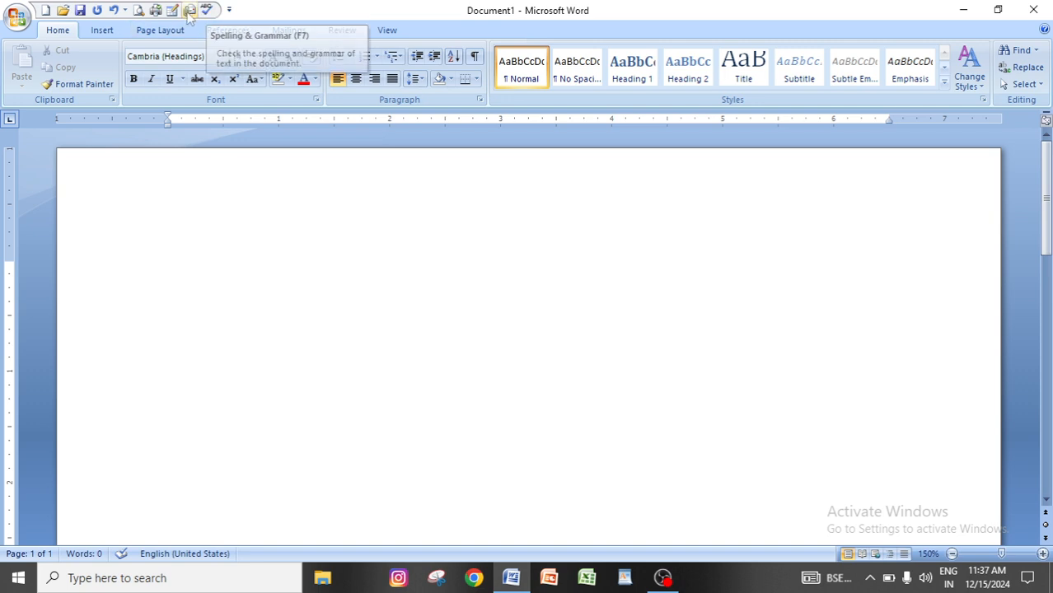
- Open the full Quick Access Toolbar customization options and add Insert Hyperlink from the popular commands
left_click(229, 10)
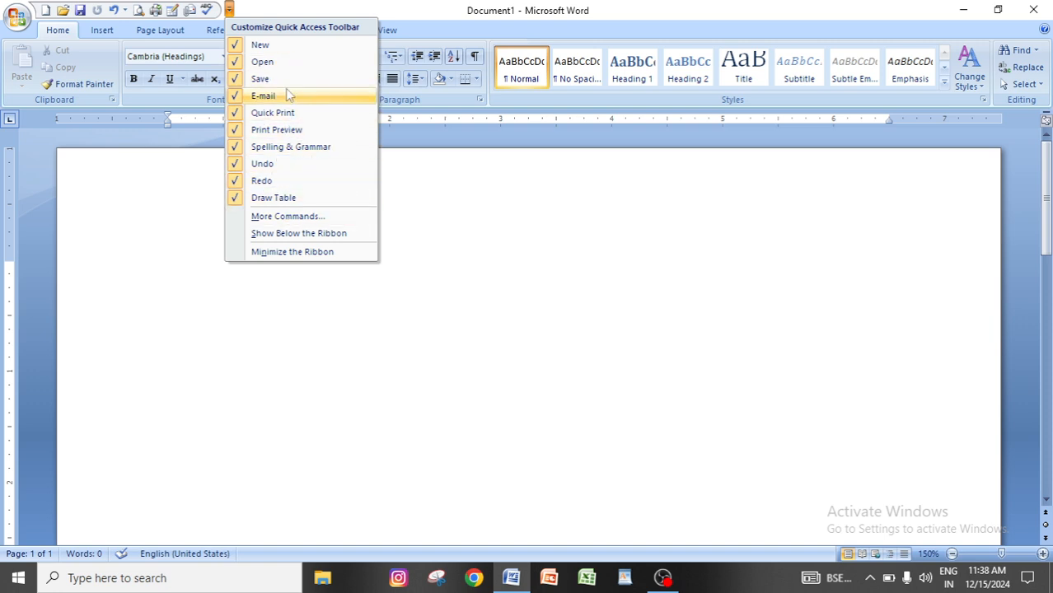
left_click(276, 217)
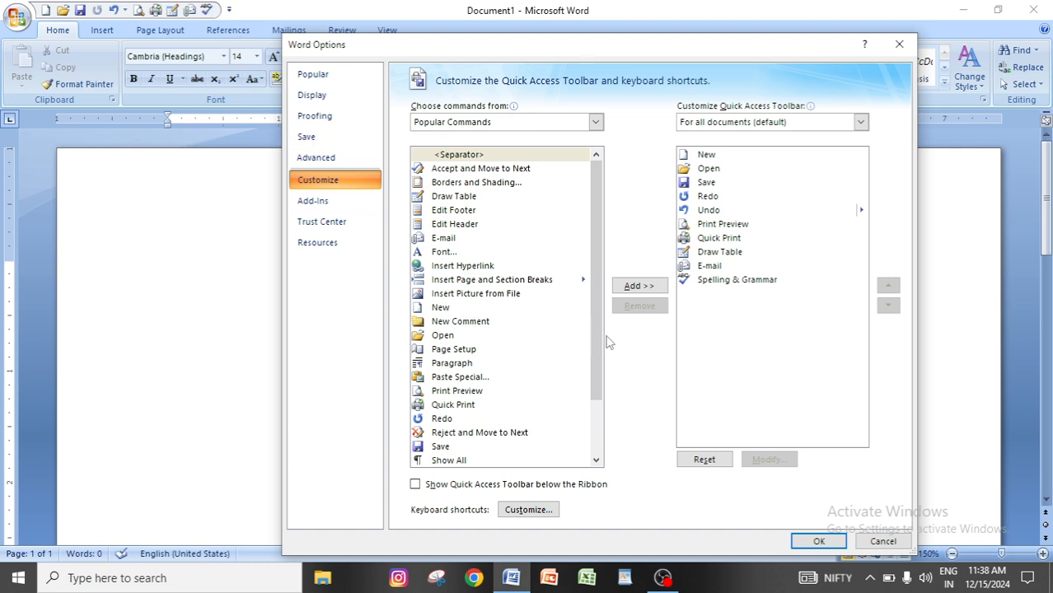
left_click_drag(592, 342, 588, 429)
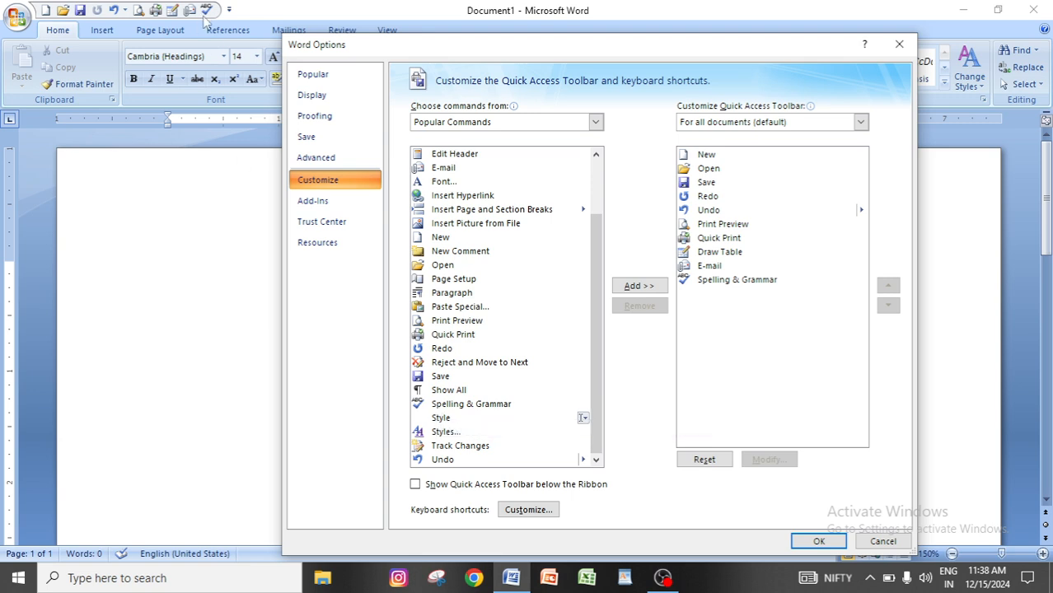
left_click(445, 198)
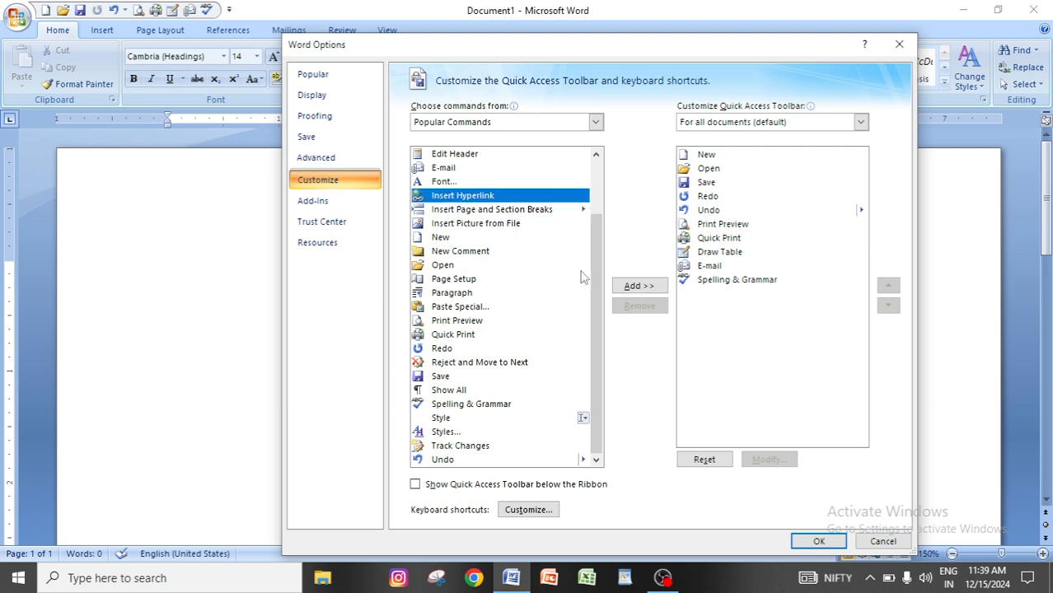
left_click(627, 288)
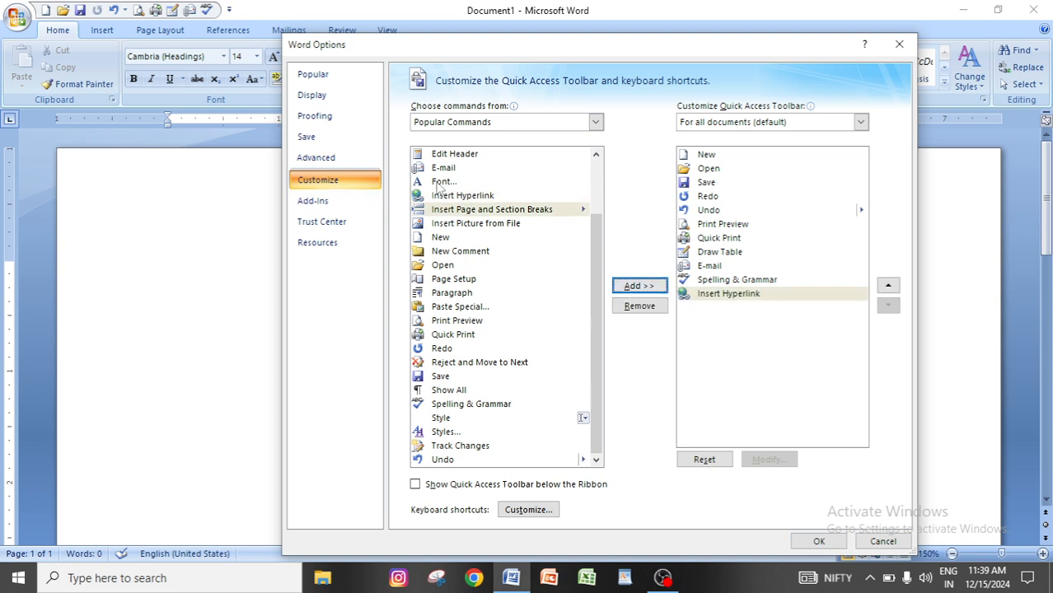
- Add Page Setup and Borders and Shading from the popular commands to the Quick Access Toolbar
left_click(453, 278)
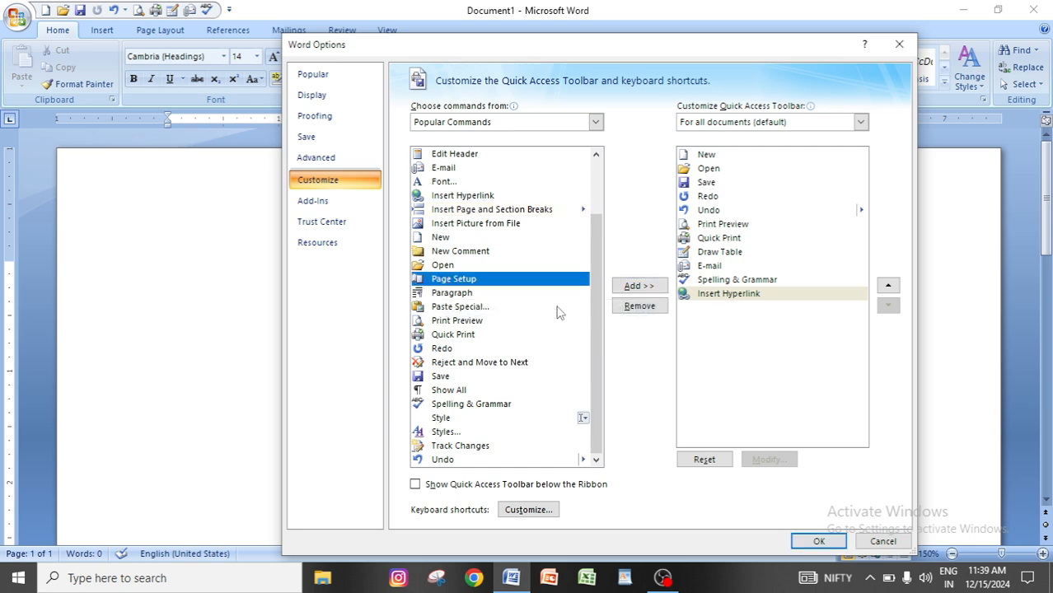
left_click(640, 286)
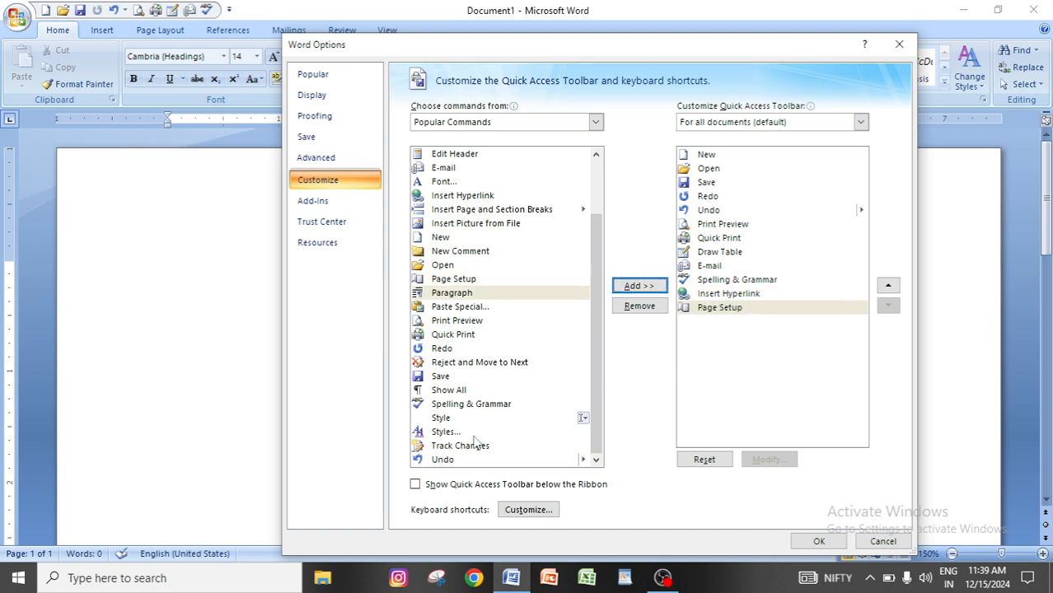
scroll(594, 373, "up", 2)
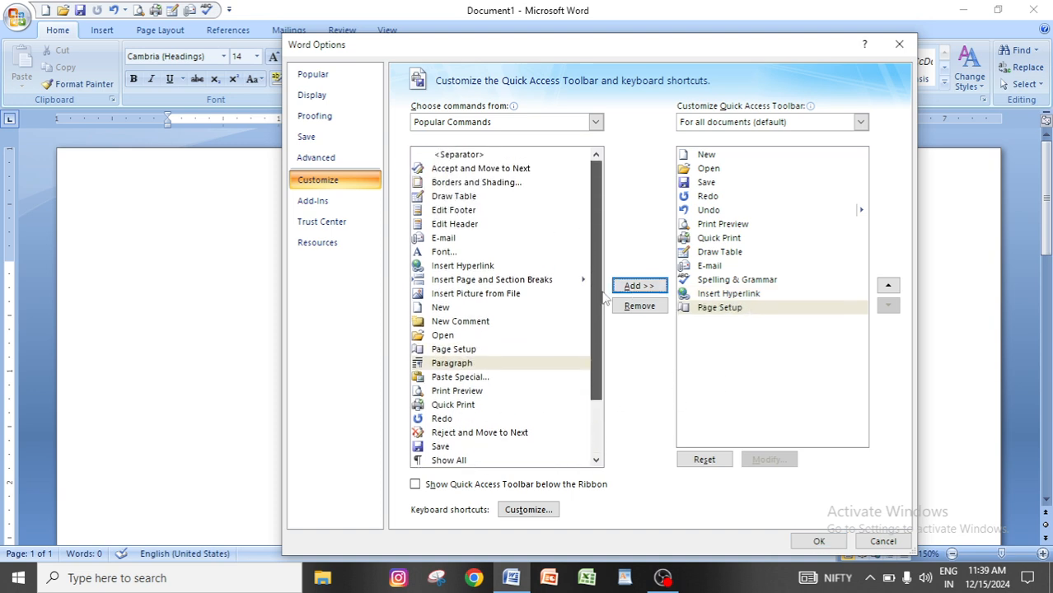
left_click(450, 183)
left_click(639, 286)
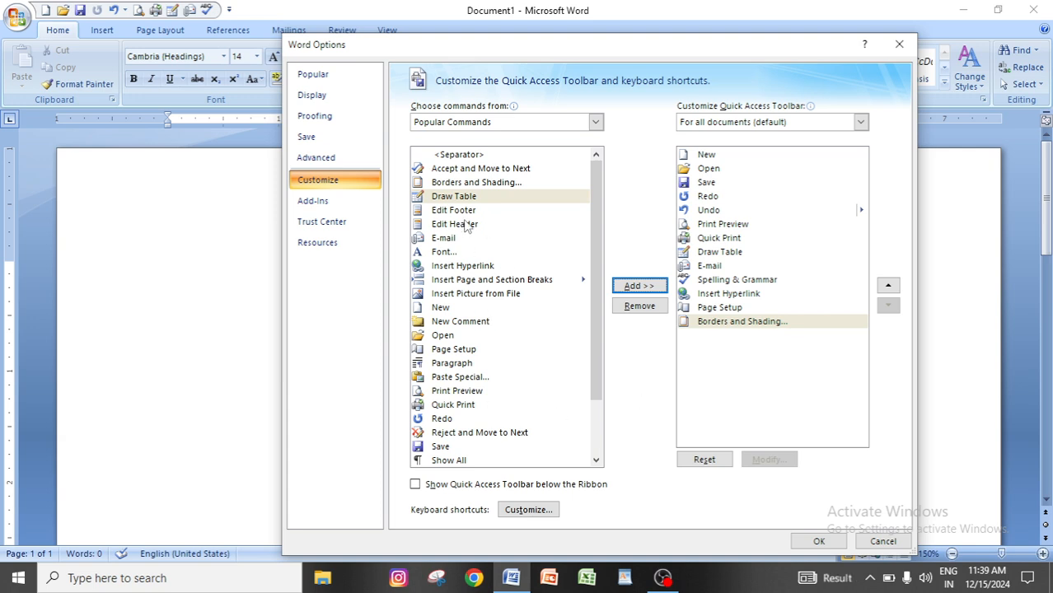
left_click_drag(597, 321, 606, 426)
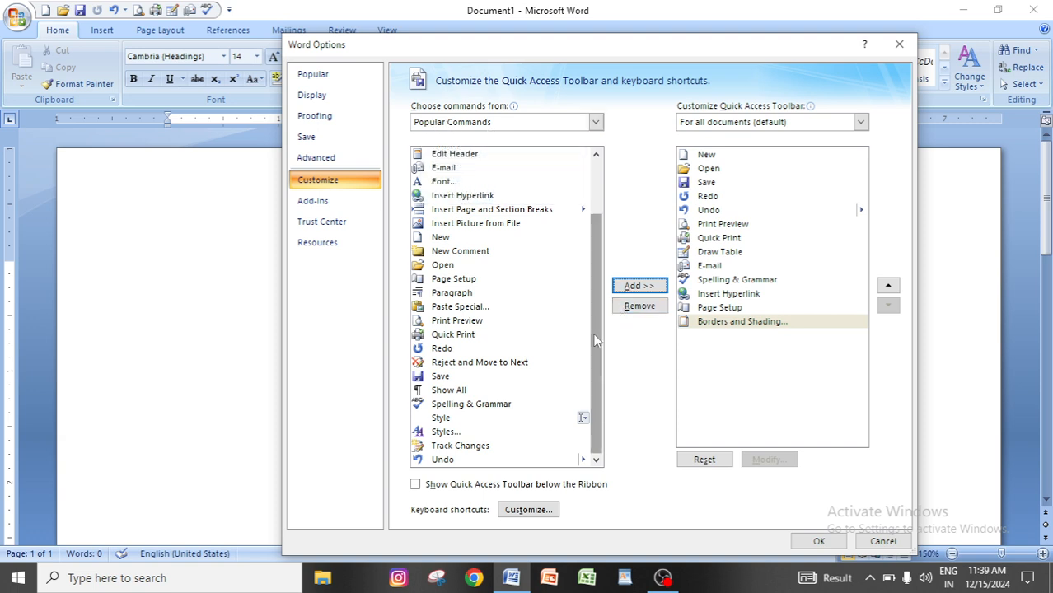
left_click_drag(593, 333, 589, 247)
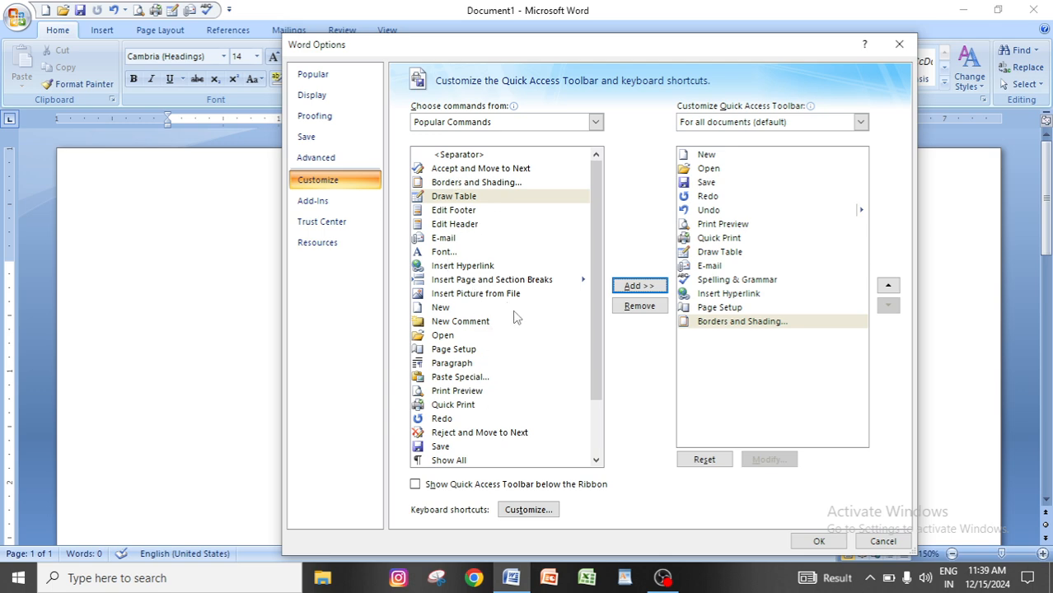
left_click_drag(593, 271, 593, 325)
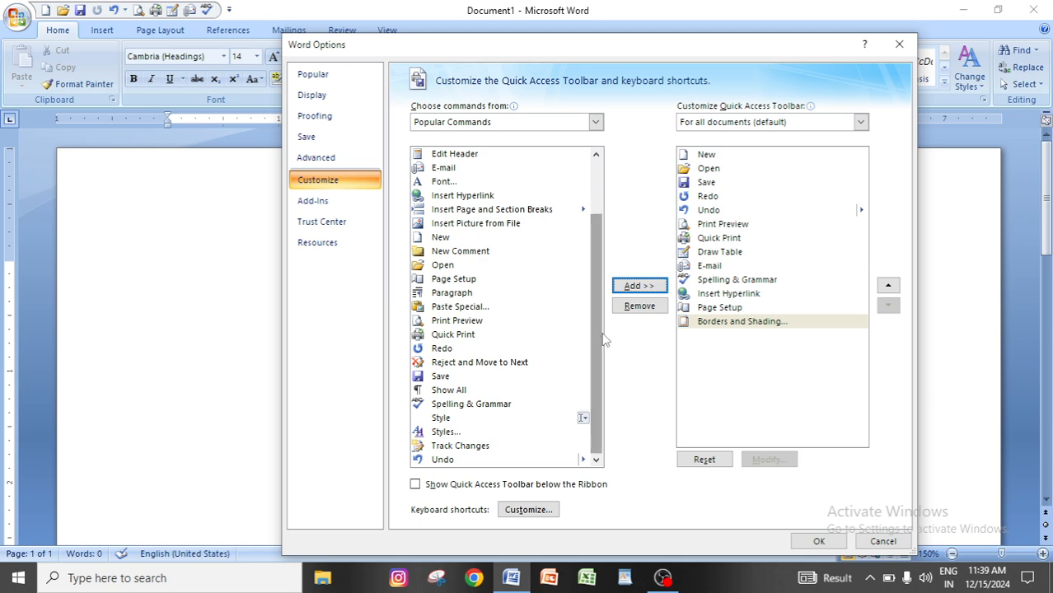
left_click_drag(599, 346, 599, 291)
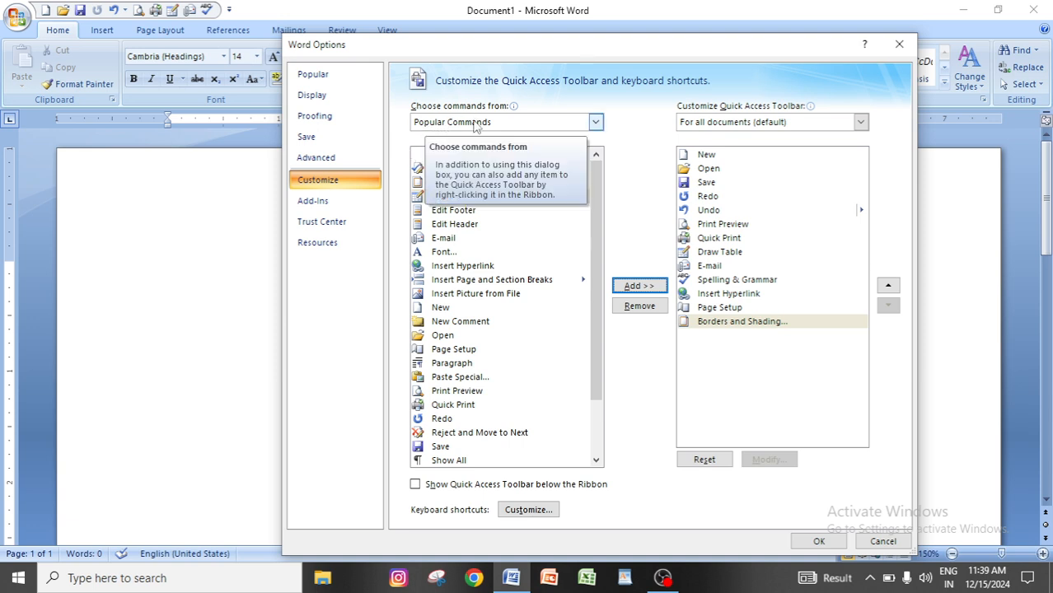
- Show all available commands instead of the popular ones and add 3-D Color to the Quick Access Toolbar
left_click(595, 123)
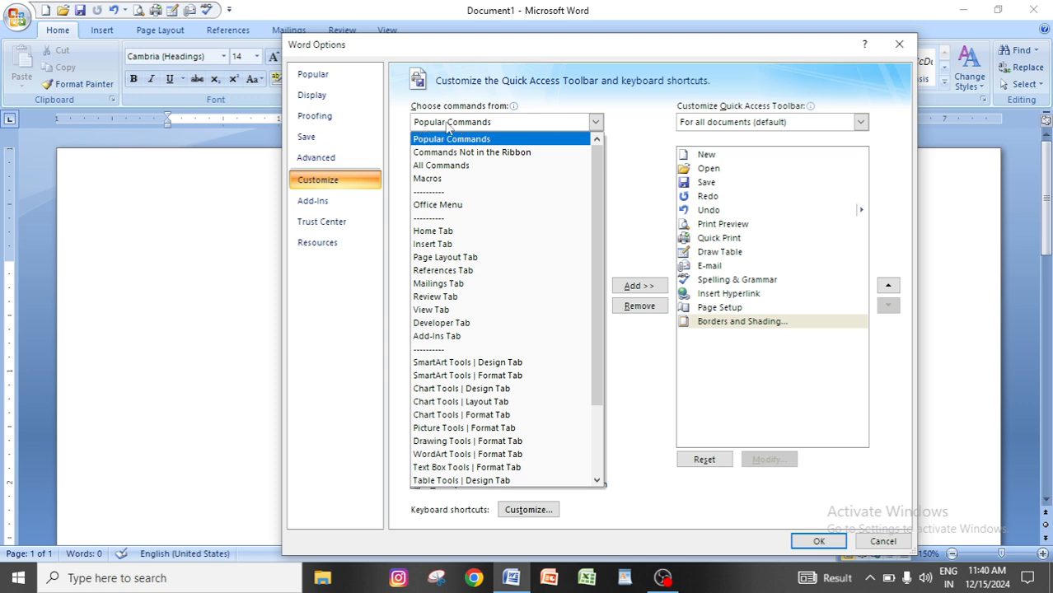
left_click(437, 166)
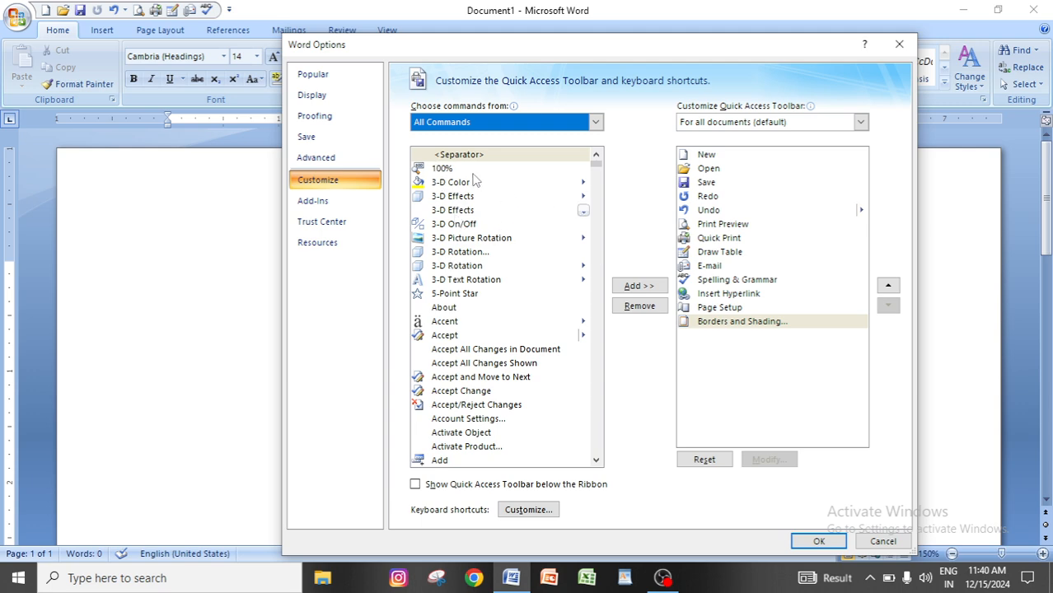
mouse_move(596, 168)
left_mouse_down()
mouse_move(585, 321)
mouse_move(596, 458)
mouse_move(615, 160)
left_mouse_up()
left_click(466, 183)
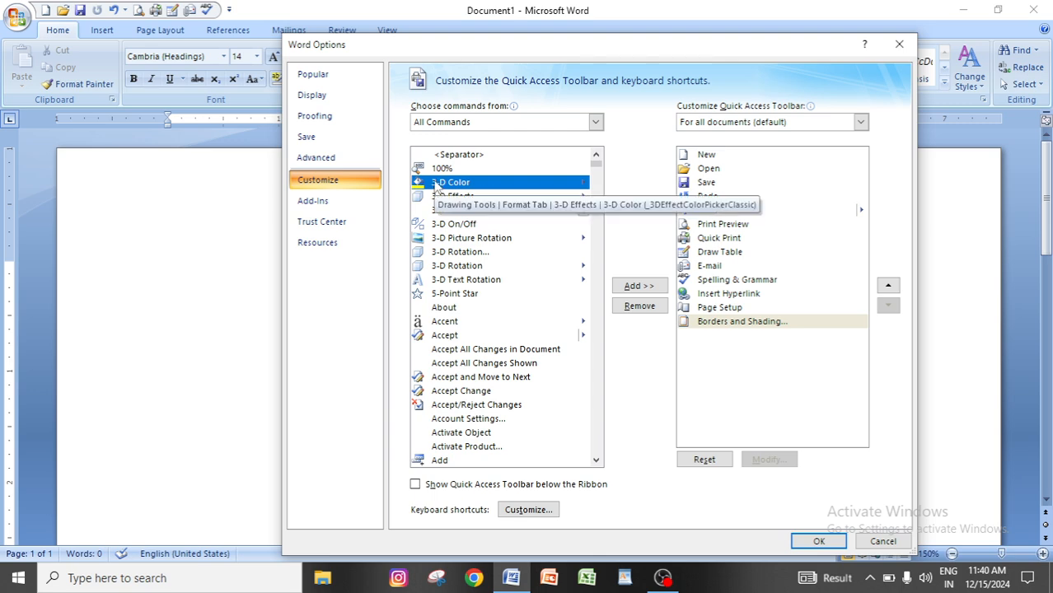
left_click(633, 286)
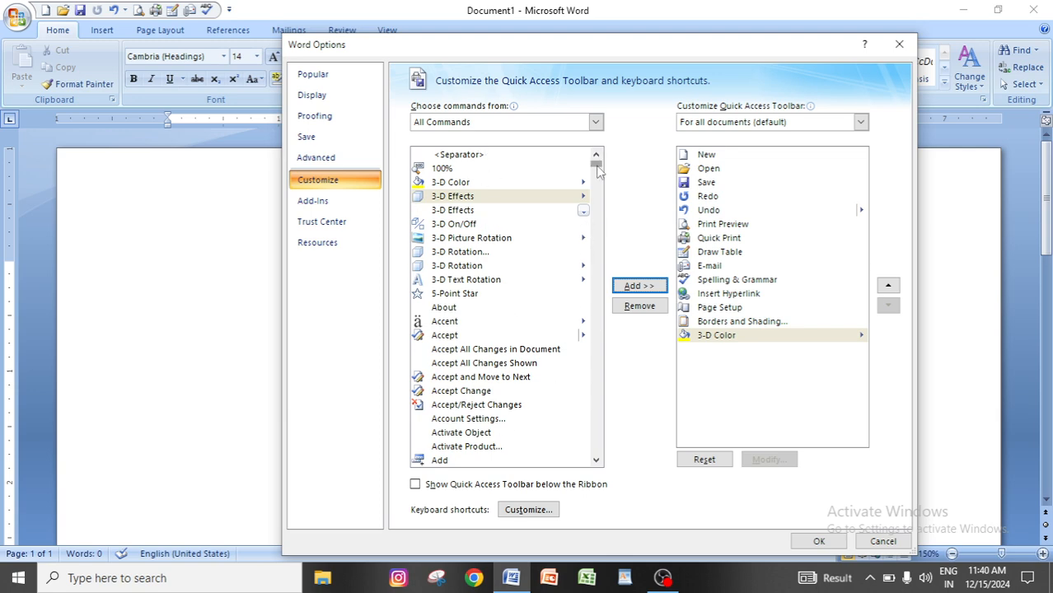
- Add the Bold and Building Blocks Organizer commands from the full command list to the Quick Access Toolbar
left_click_drag(596, 165, 602, 190)
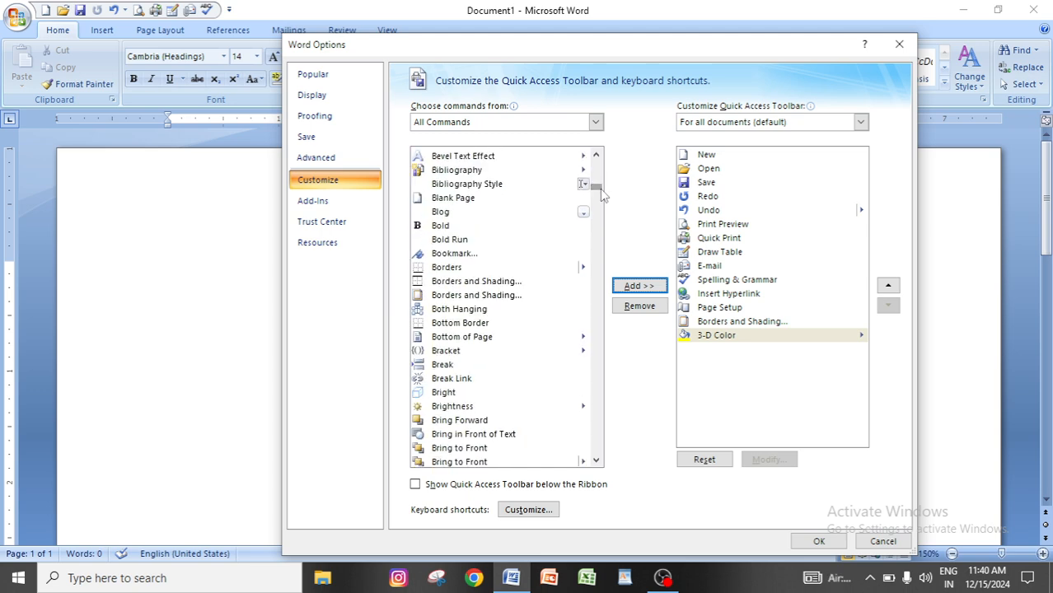
left_click(436, 228)
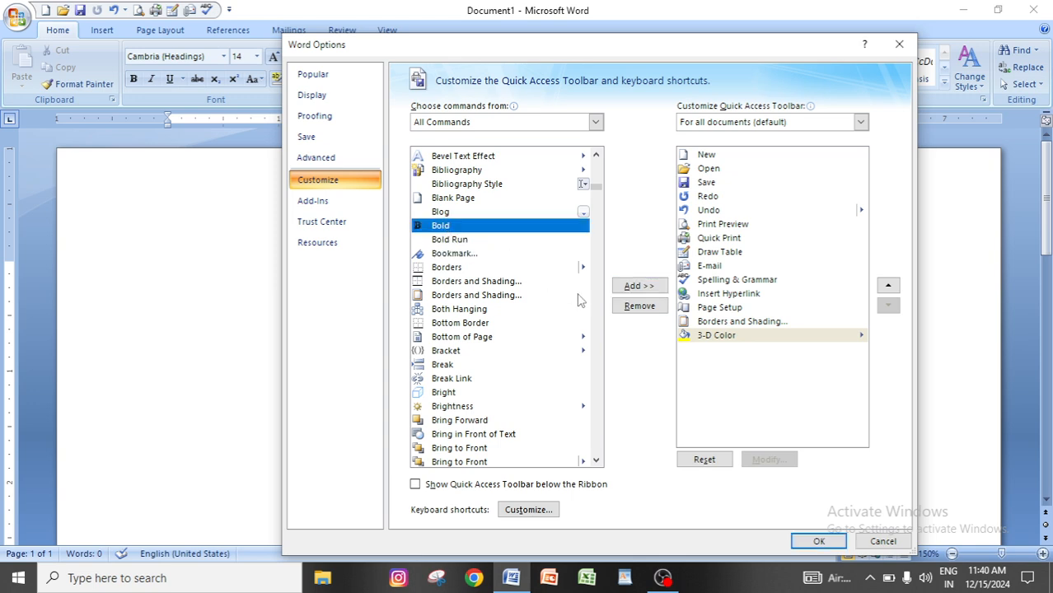
left_click(641, 292)
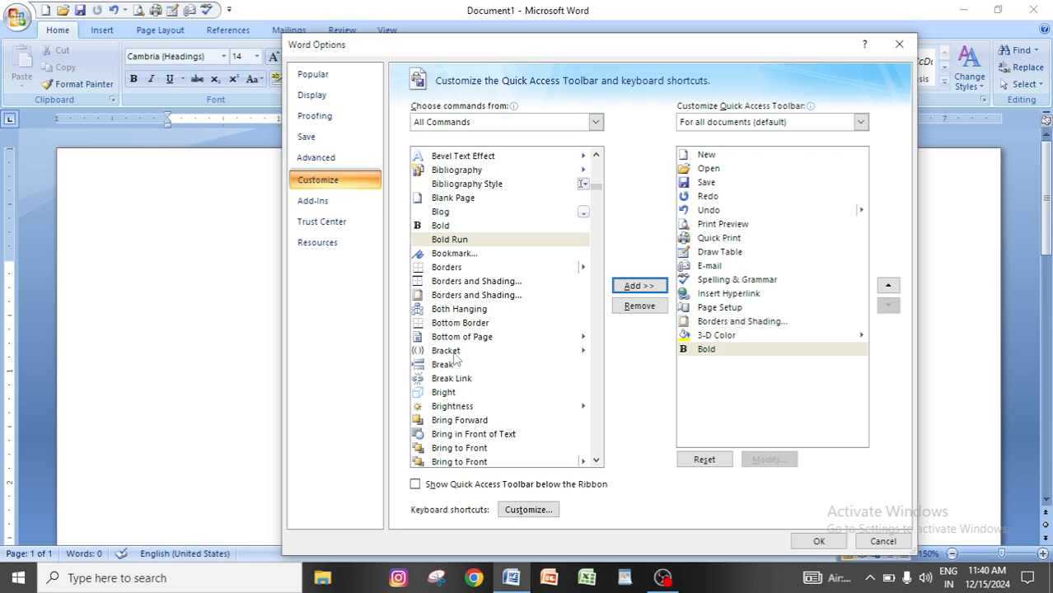
scroll(492, 434, "down", 1)
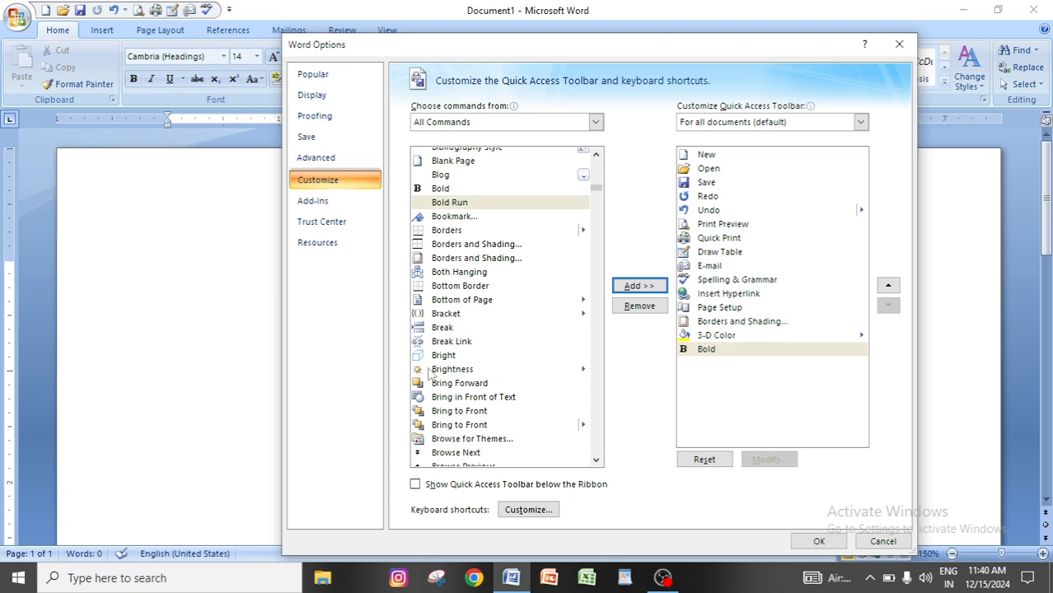
scroll(453, 392, "down", 3)
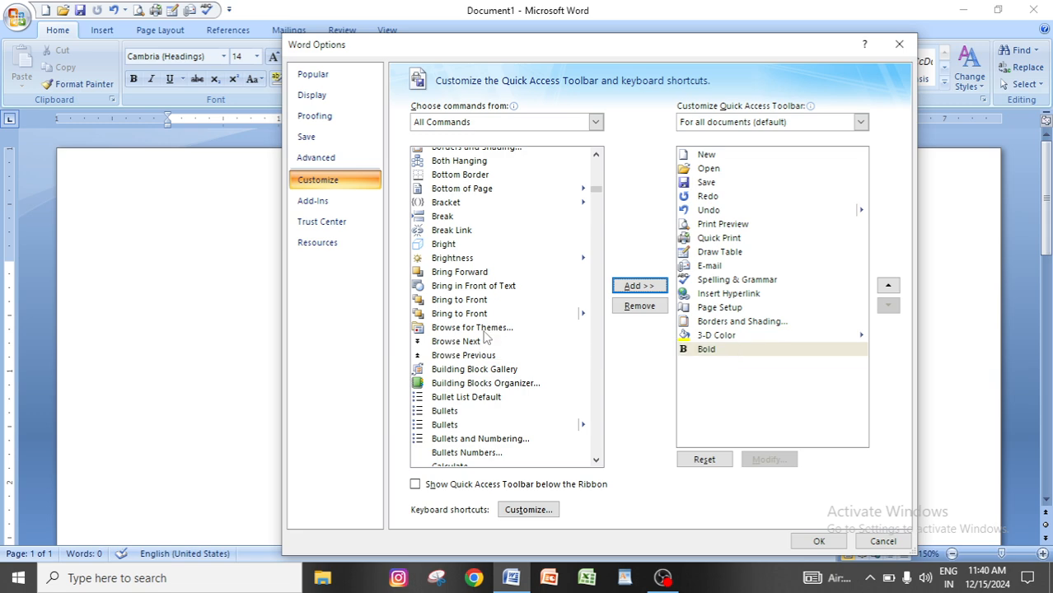
scroll(490, 343, "down", 3)
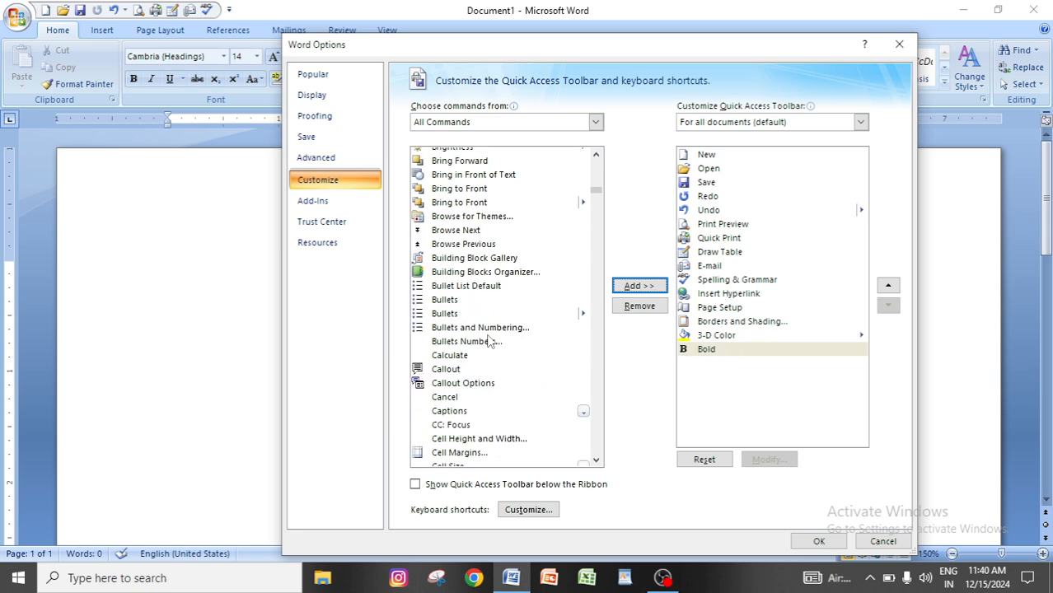
left_click(468, 274)
left_click(634, 286)
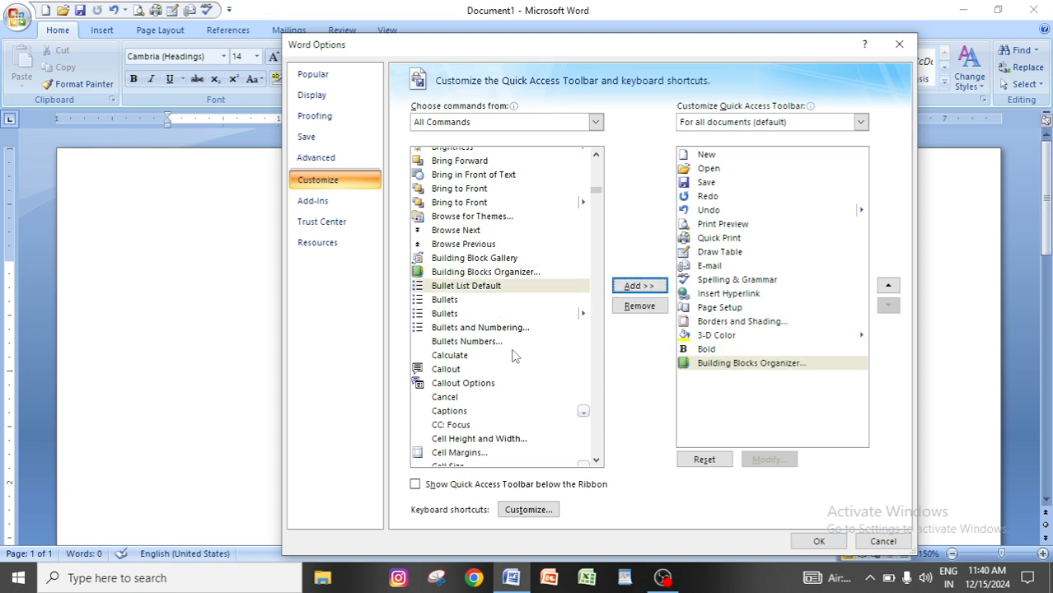
- Add the Close command from the full command list to the Quick Access Toolbar
scroll(454, 374, "down", 1)
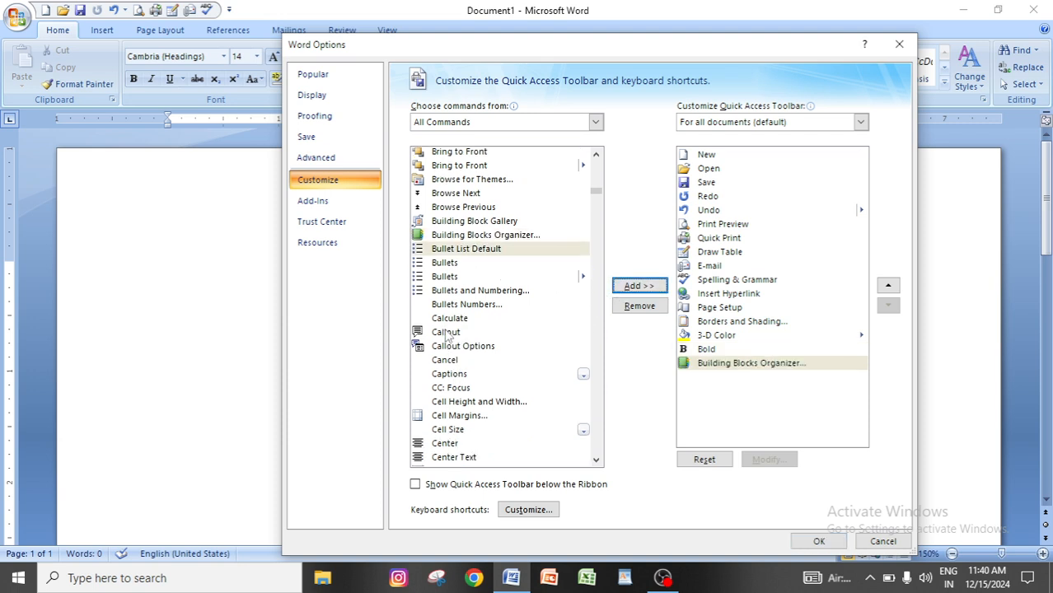
scroll(459, 387, "down", 3)
scroll(458, 387, "down", 3)
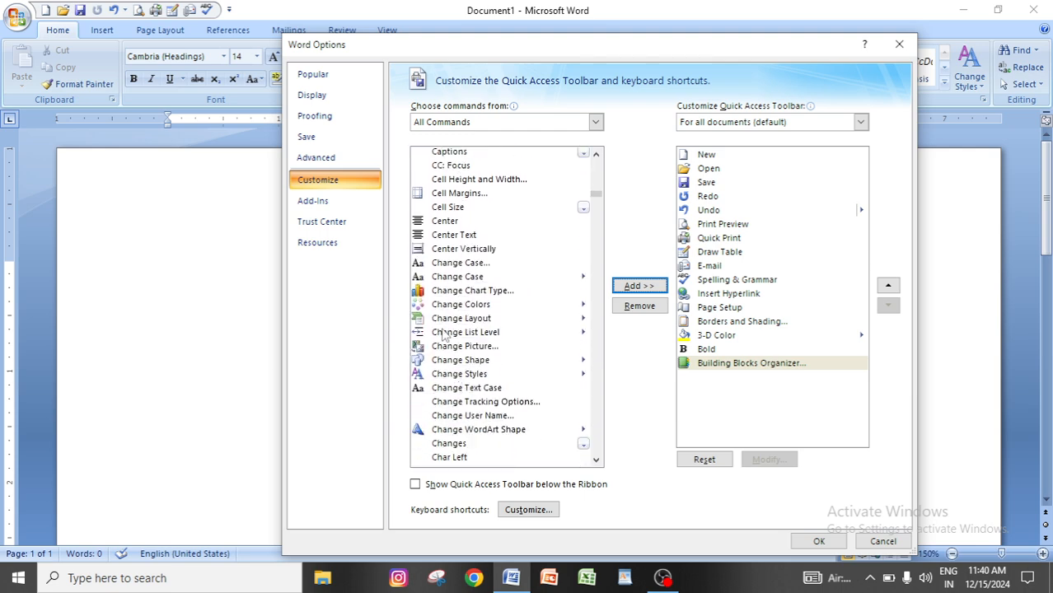
scroll(466, 375, "down", 2)
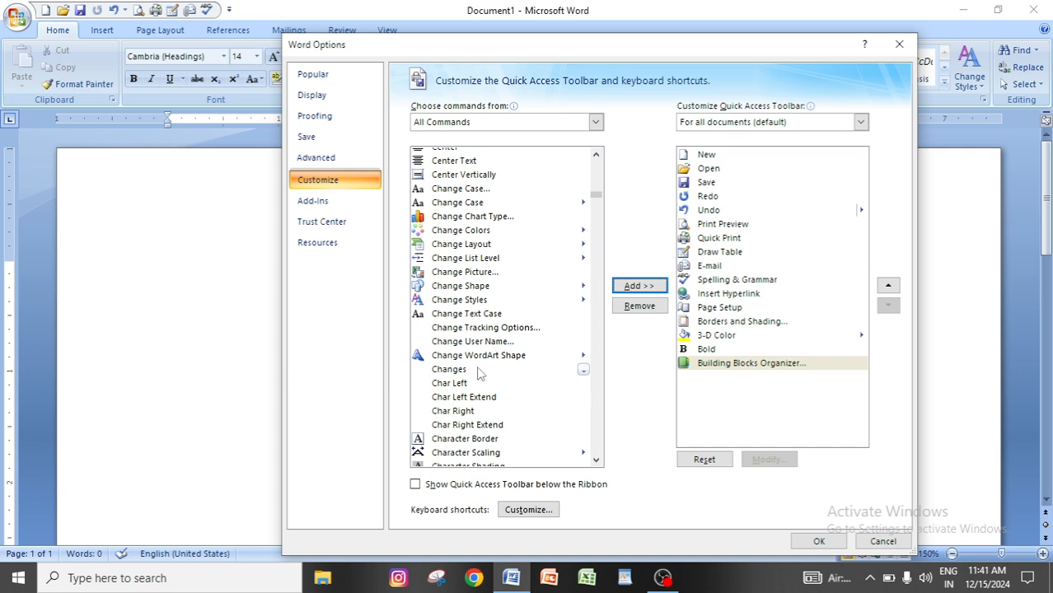
scroll(481, 371, "down", 7)
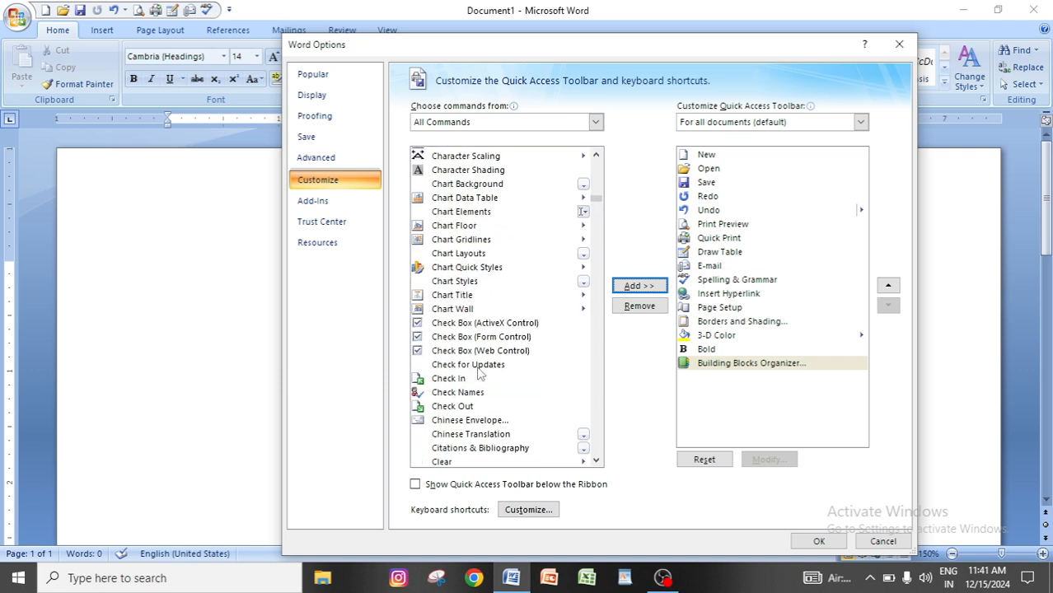
scroll(479, 372, "down", 7)
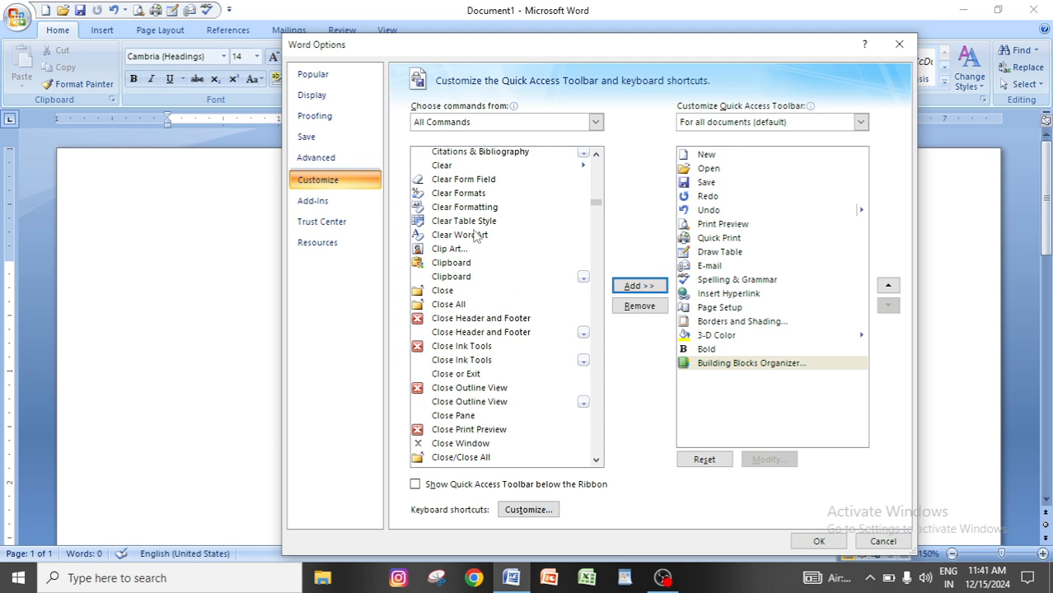
left_click(453, 290)
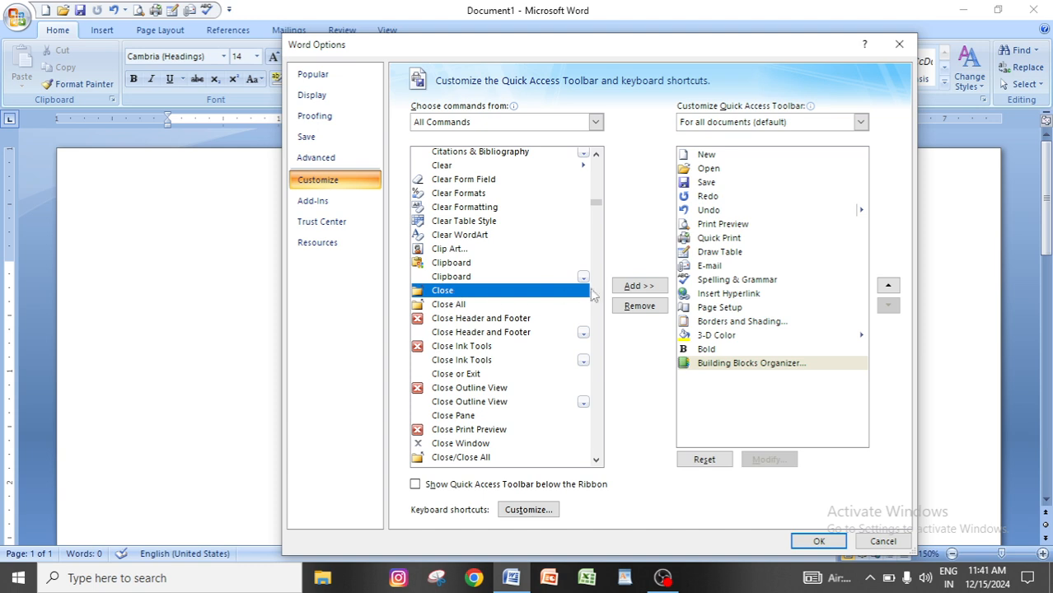
left_click(636, 286)
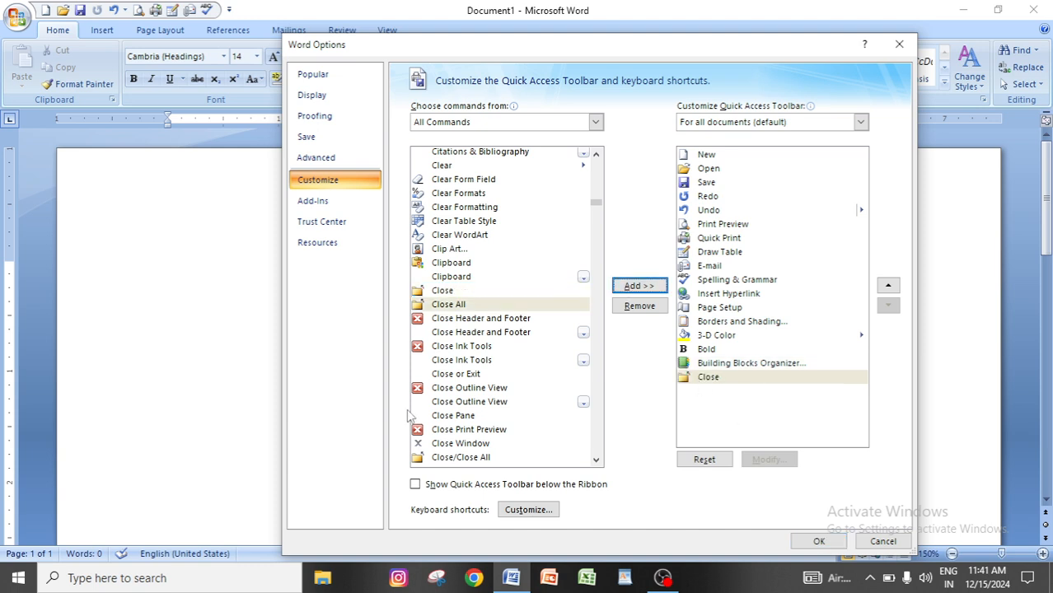
- Find the Equation command in the full command list and add it to the Quick Access Toolbar
scroll(475, 387, "down", 3)
scroll(474, 387, "down", 13)
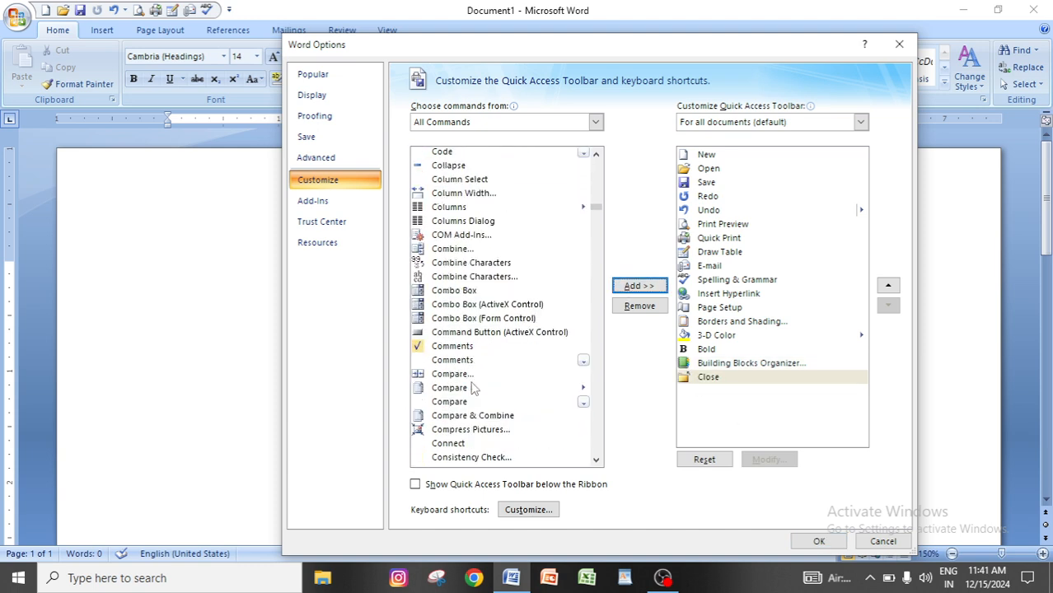
scroll(475, 387, "down", 7)
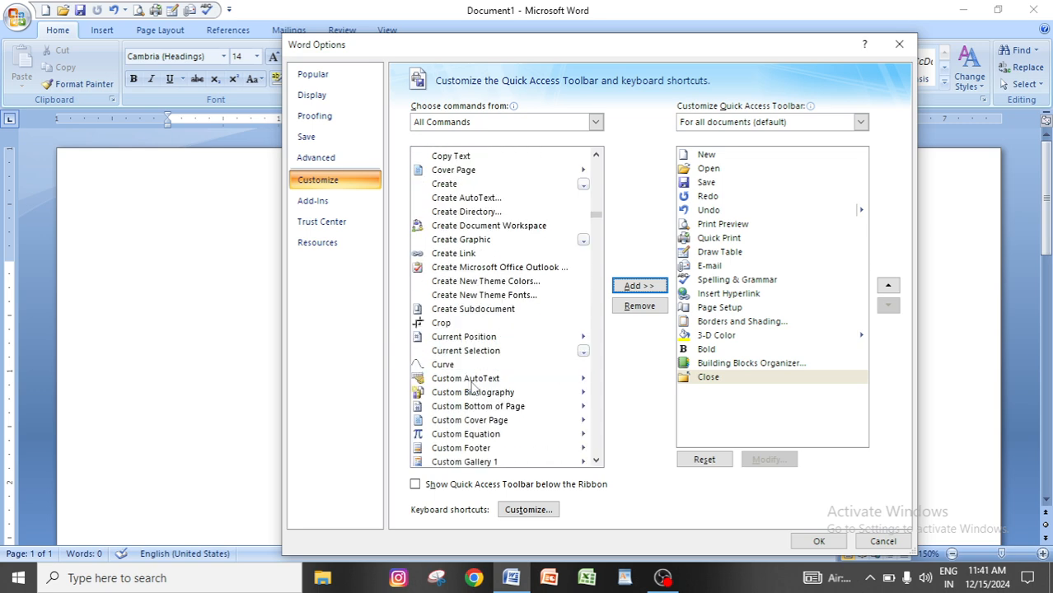
scroll(472, 387, "down", 13)
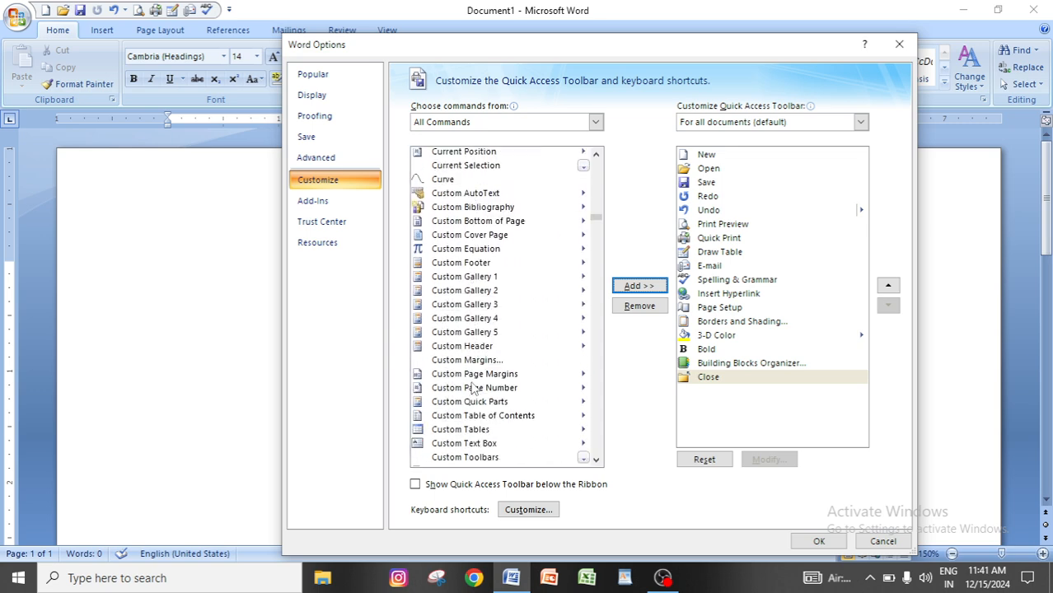
scroll(472, 387, "down", 4)
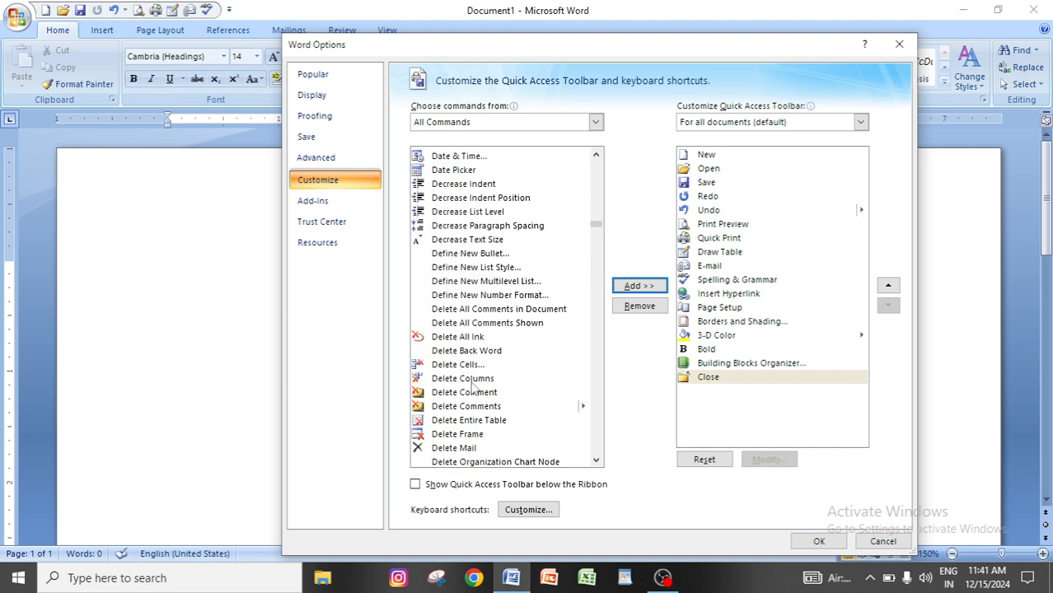
scroll(474, 385, "down", 1)
scroll(465, 412, "down", 4)
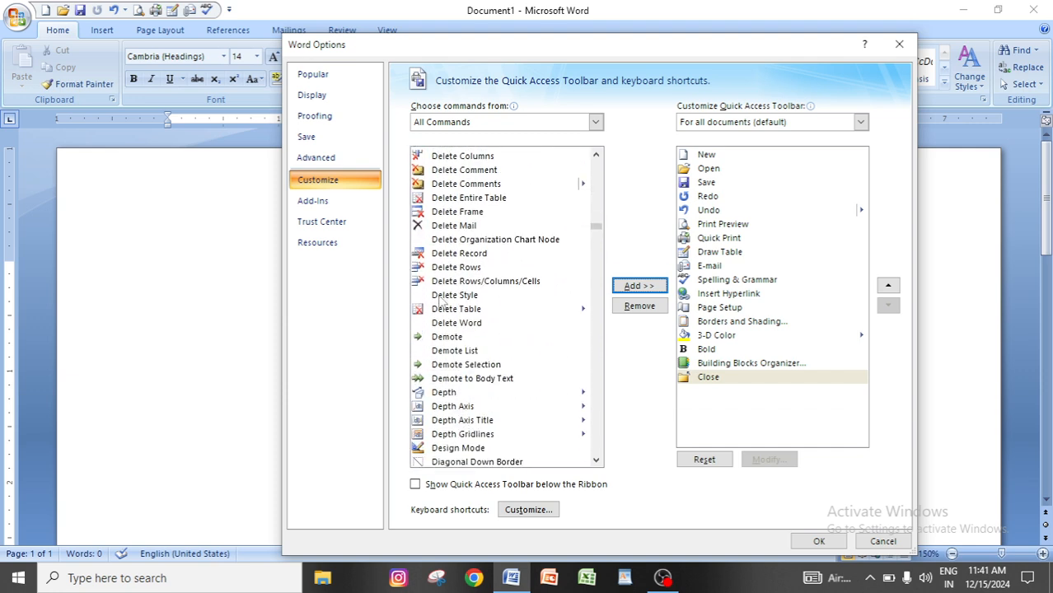
scroll(471, 321, "down", 4)
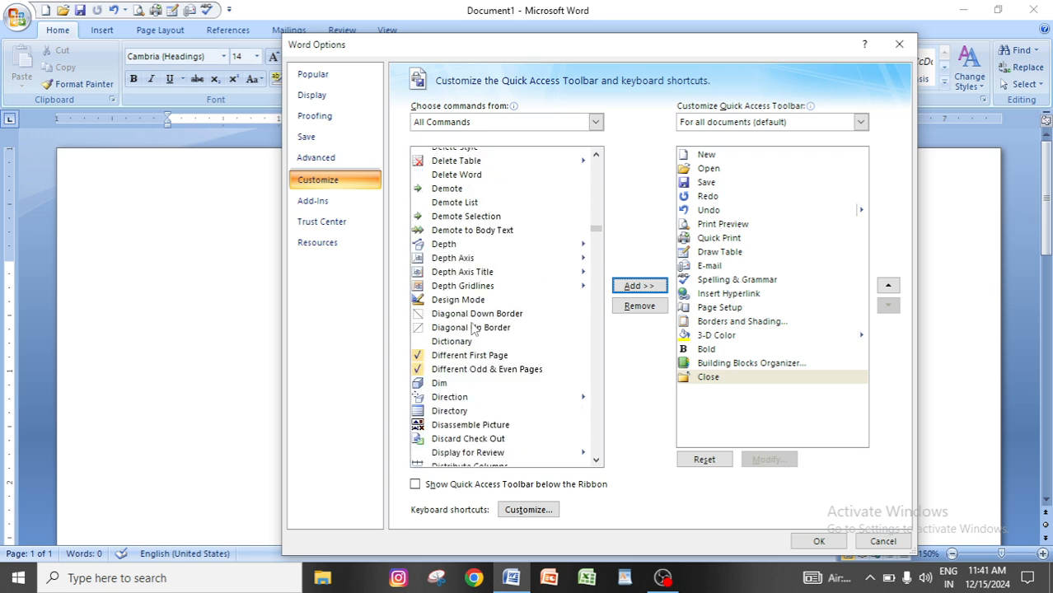
scroll(473, 328, "down", 4)
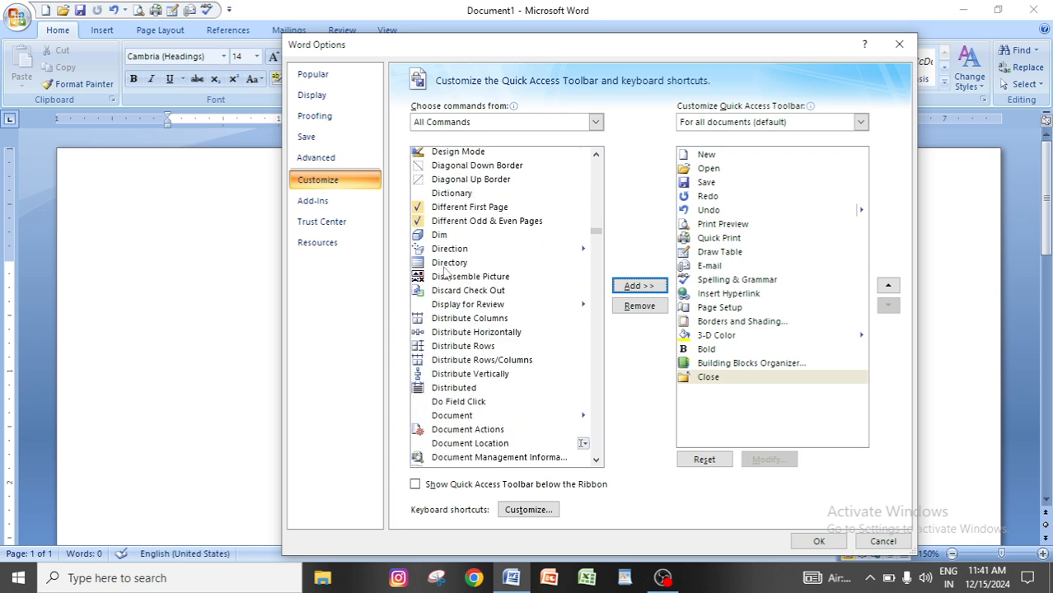
scroll(462, 329, "down", 8)
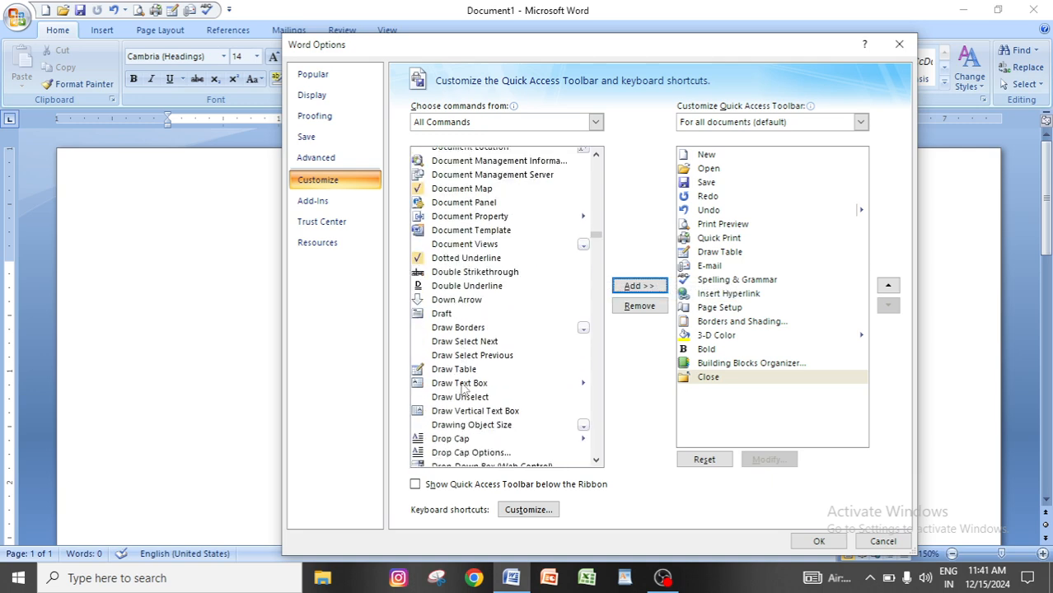
scroll(465, 387, "down", 12)
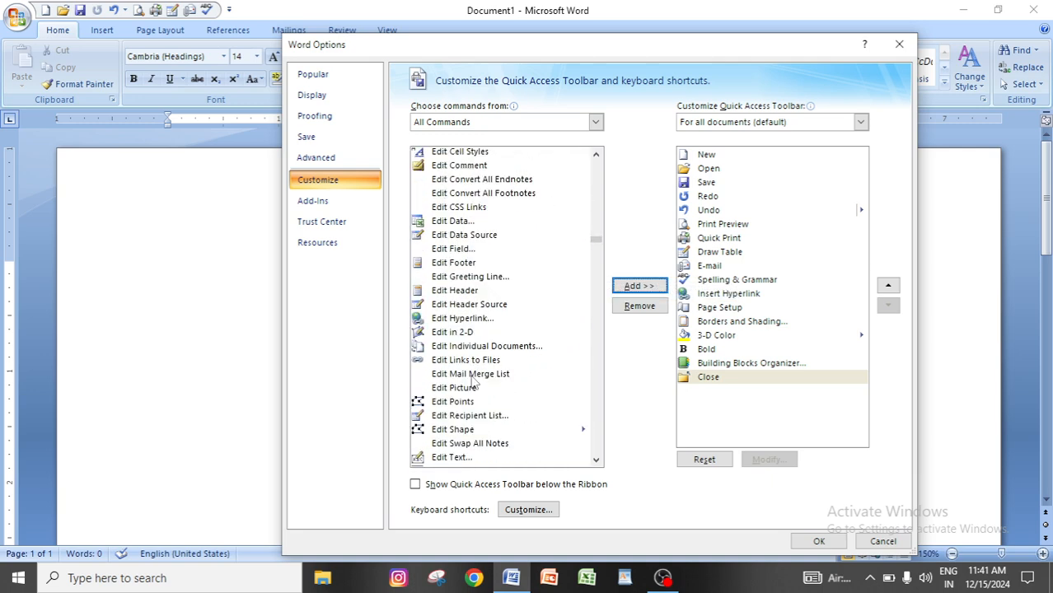
scroll(475, 381, "down", 3)
scroll(474, 380, "down", 4)
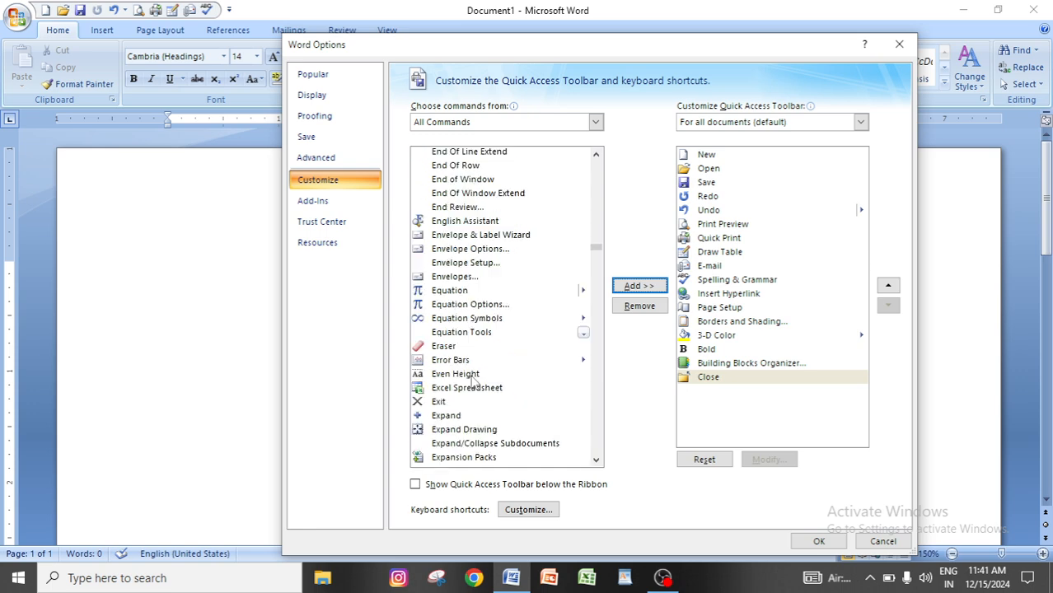
left_click(453, 294)
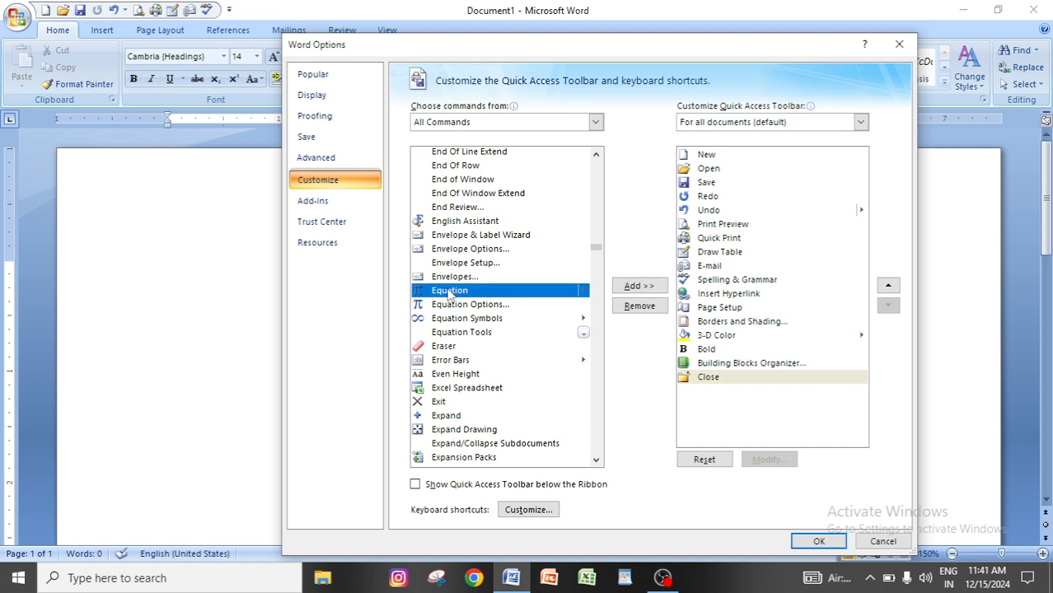
left_click(639, 287)
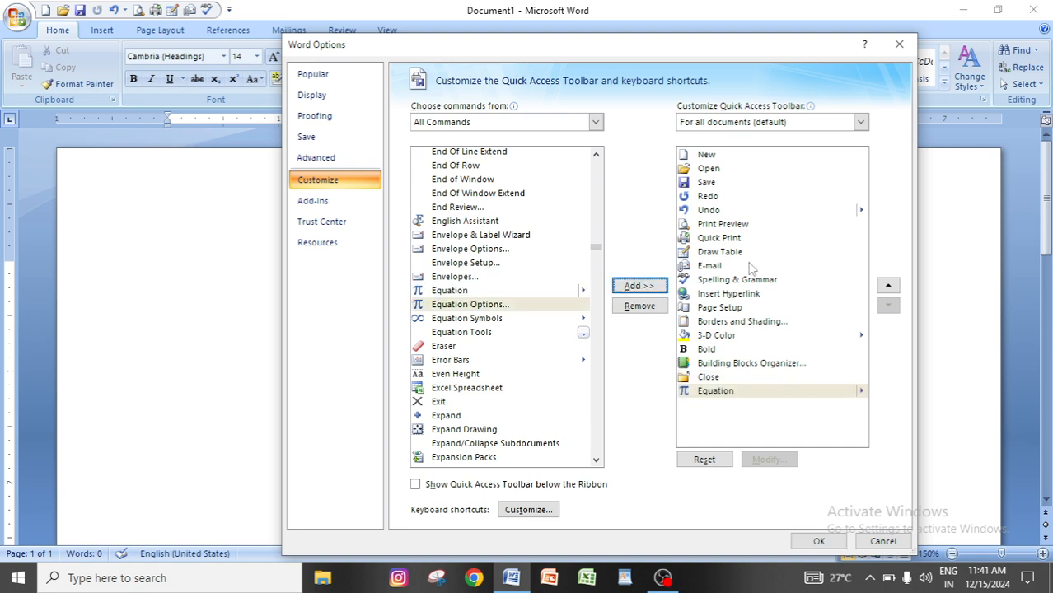
- Add the Find... dialog command and the Font Color command to the Quick Access Toolbar
scroll(511, 437, "down", 6)
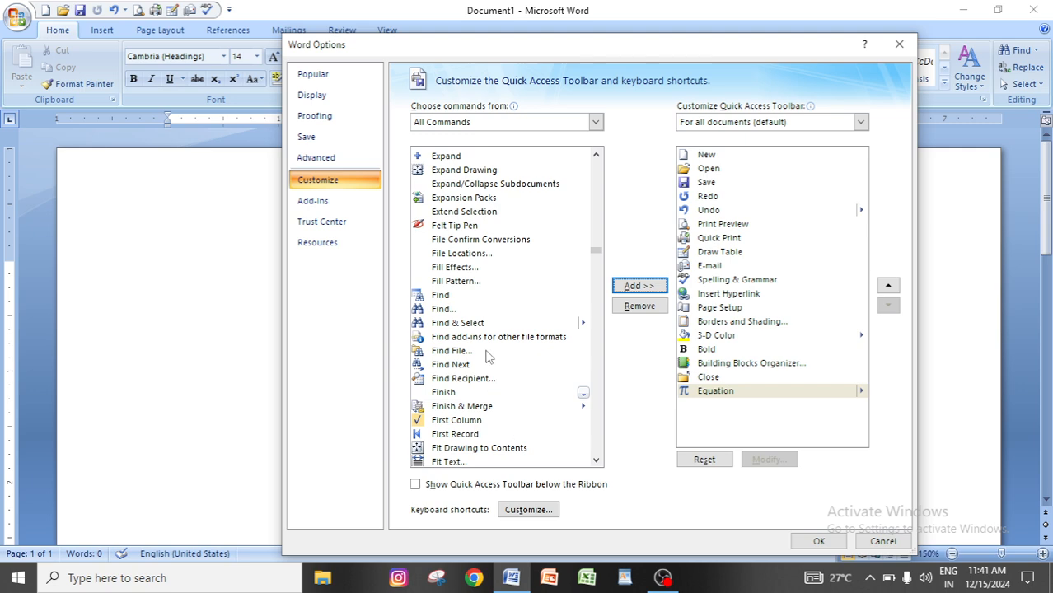
left_click(442, 310)
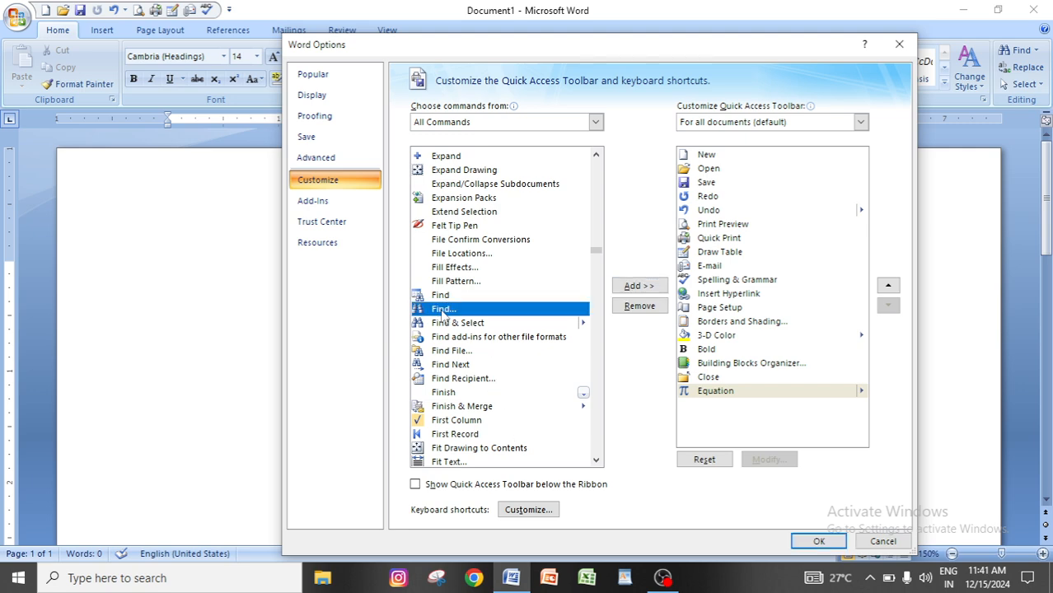
left_click(630, 287)
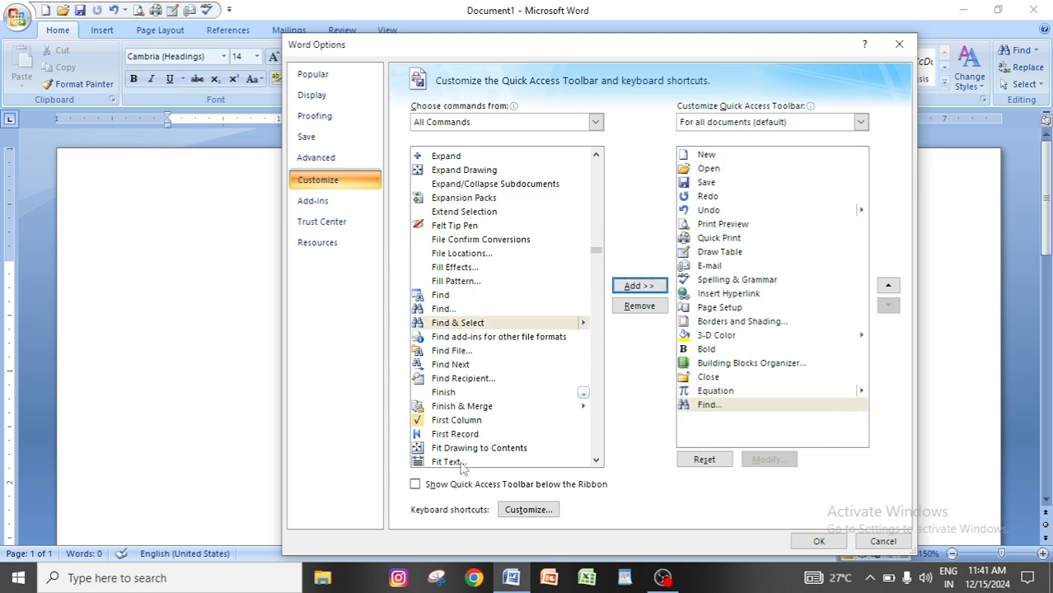
scroll(465, 457, "down", 9)
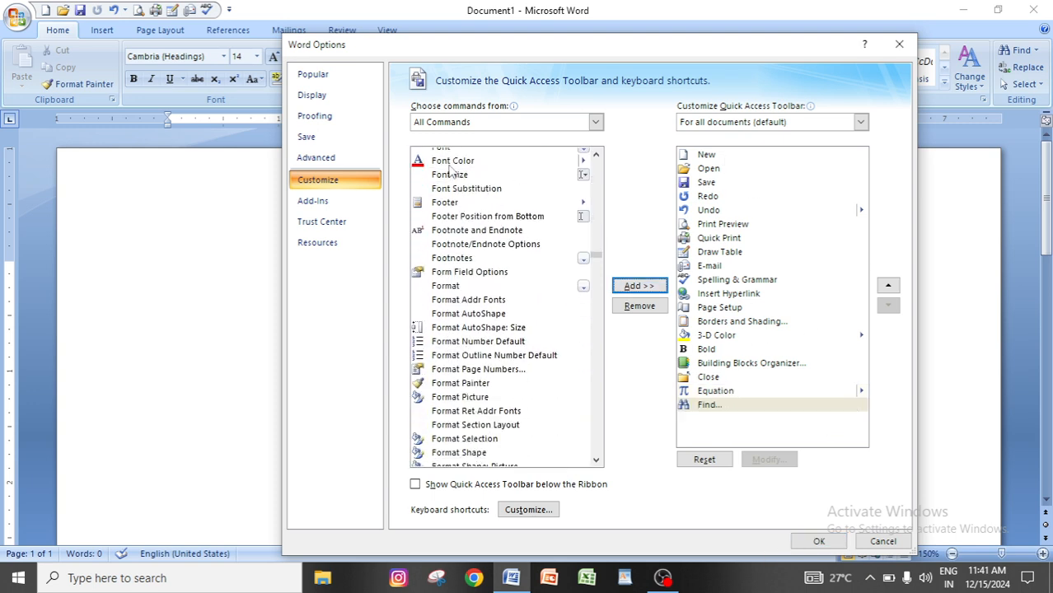
left_click(446, 163)
left_click(639, 285)
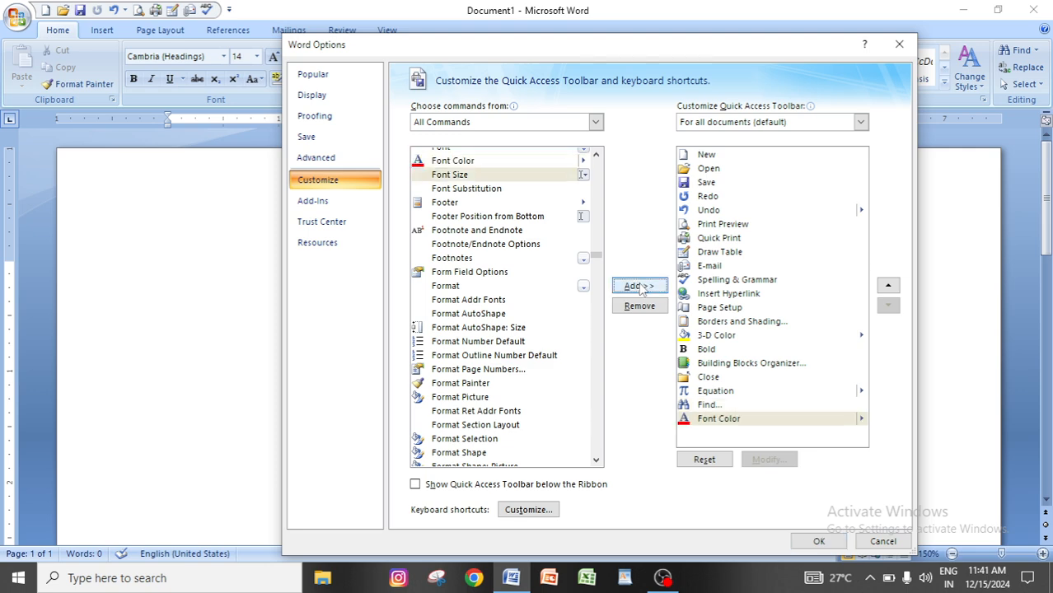
- Add the Go To... command from the full command list to the Quick Access Toolbar
scroll(485, 420, "down", 11)
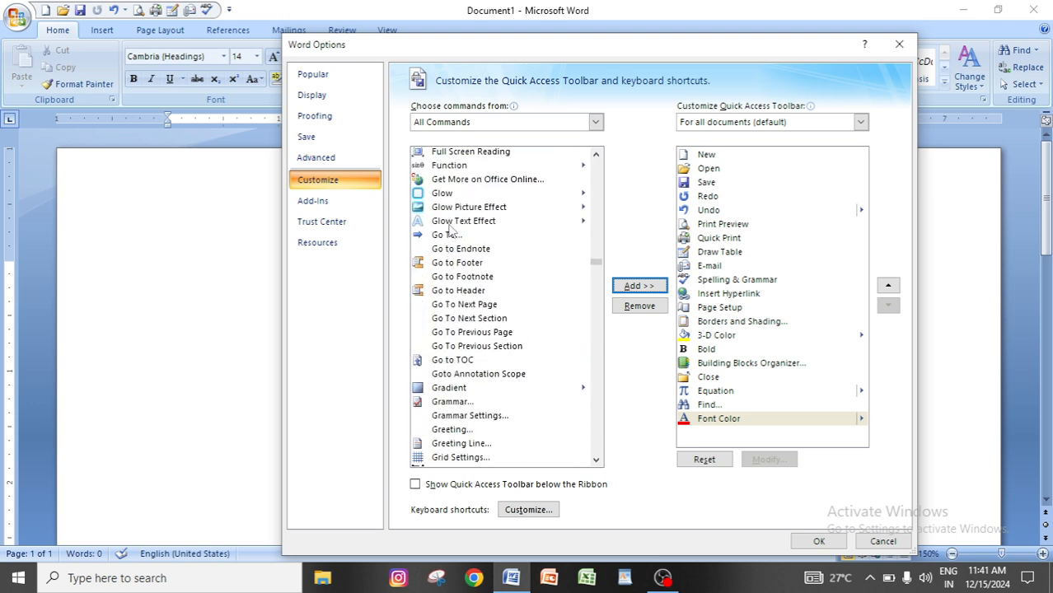
left_click(449, 237)
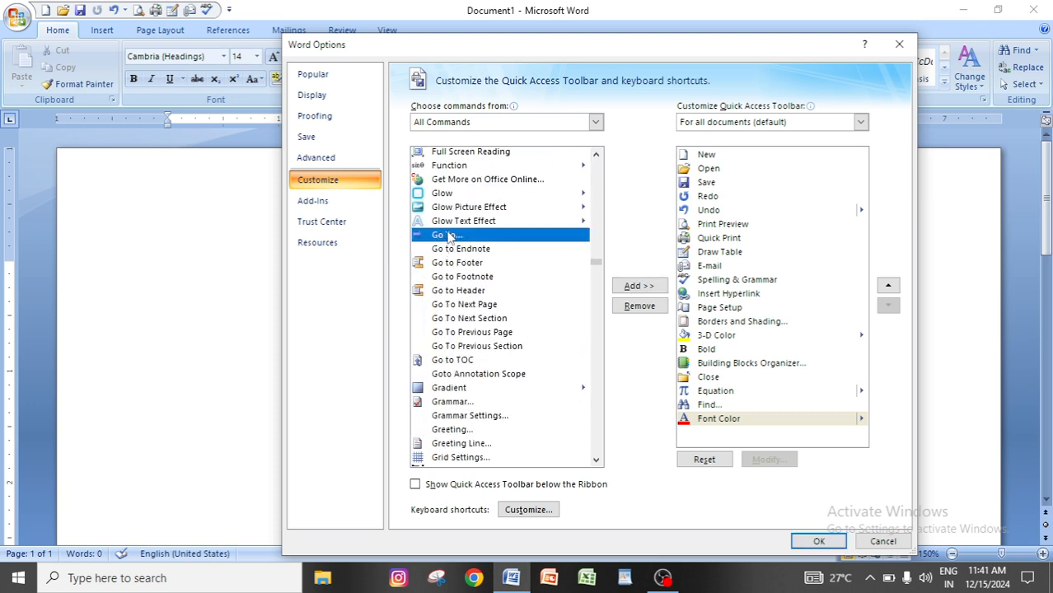
left_click(630, 286)
- Browse the full command list as far as the Insert entries and remove Insert Hyperlink from the Quick Access Toolbar
scroll(500, 403, "down", 4)
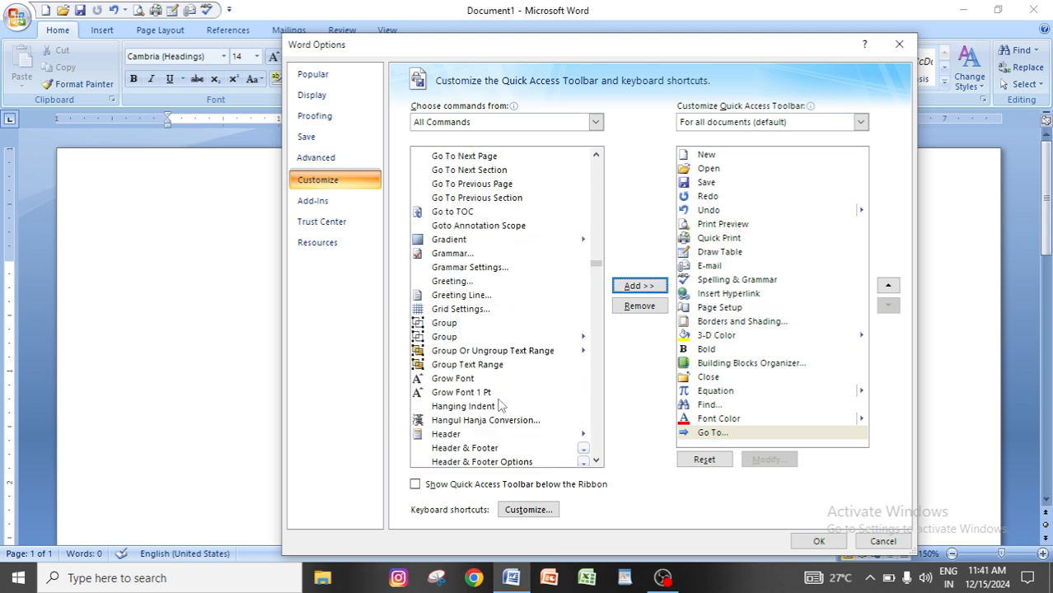
scroll(500, 404, "down", 2)
scroll(500, 403, "down", 13)
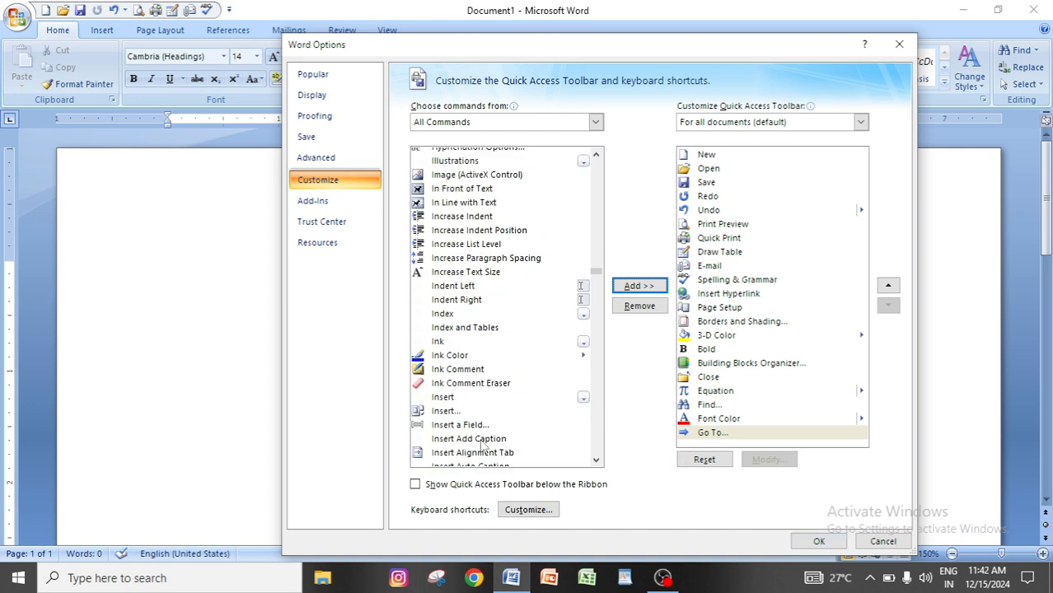
scroll(468, 346, "down", 13)
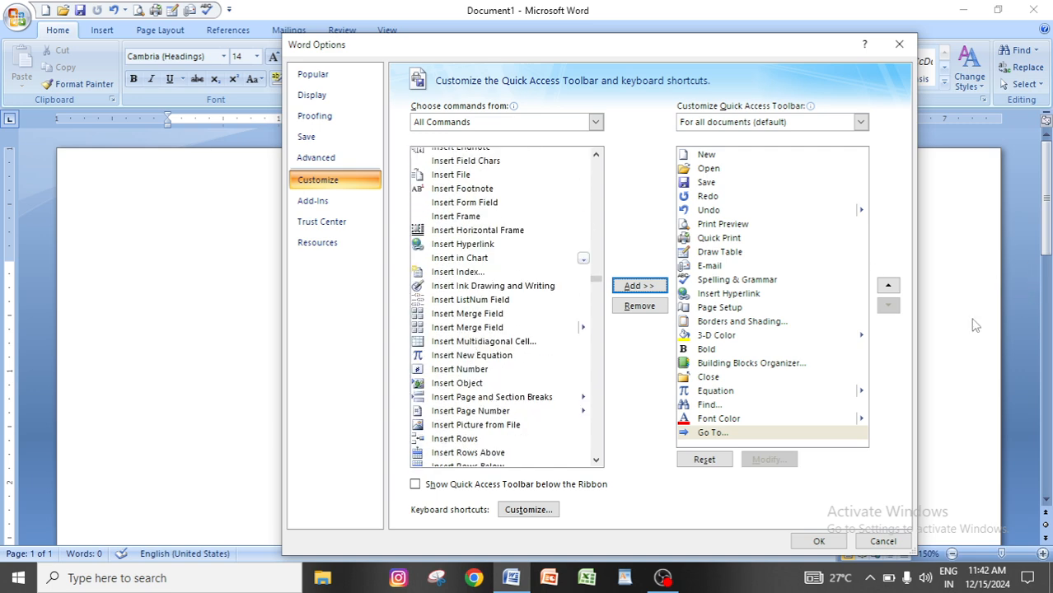
left_click(733, 295)
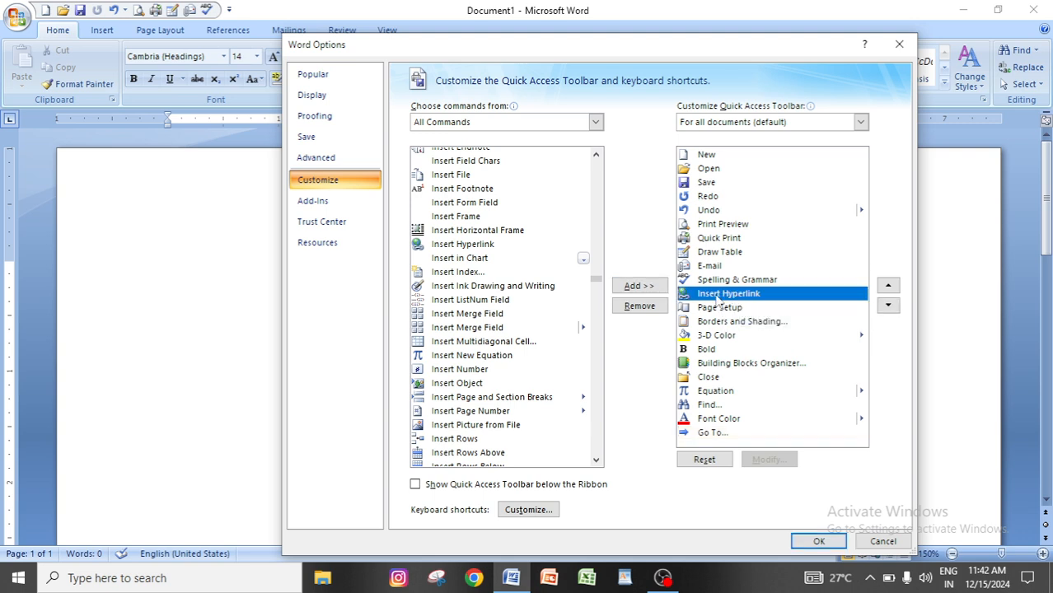
left_click(640, 307)
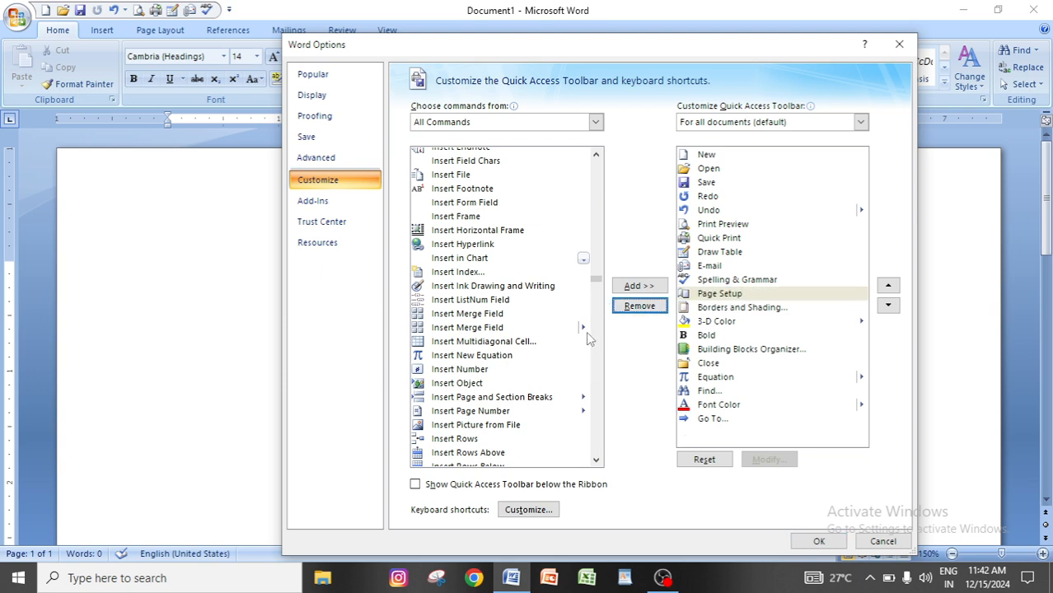
- Remove Building Blocks Organizer from the Quick Access Toolbar and apply the customization
scroll(574, 384, "down", 15)
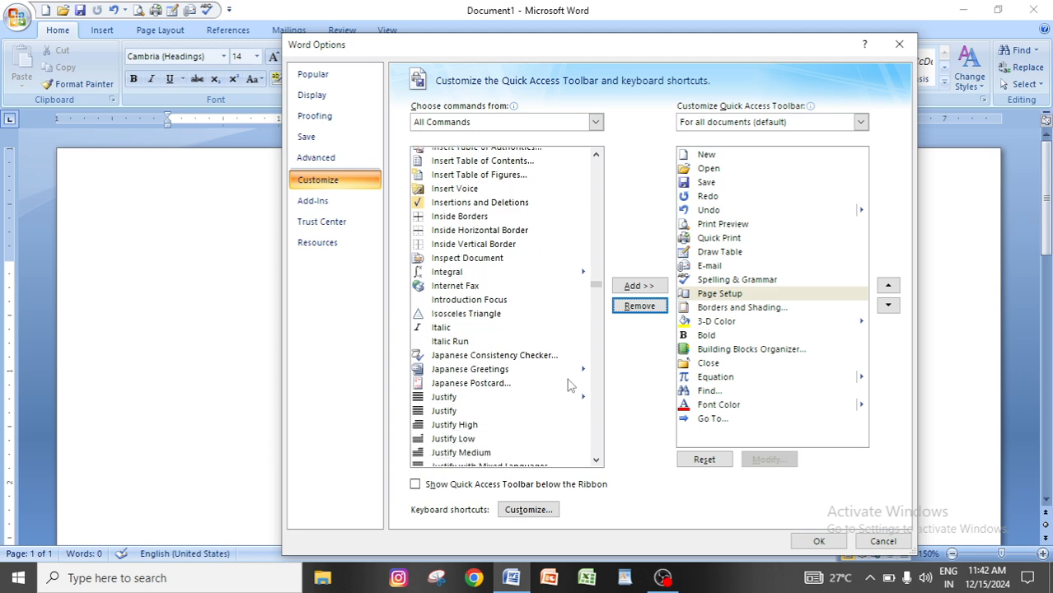
scroll(568, 384, "down", 15)
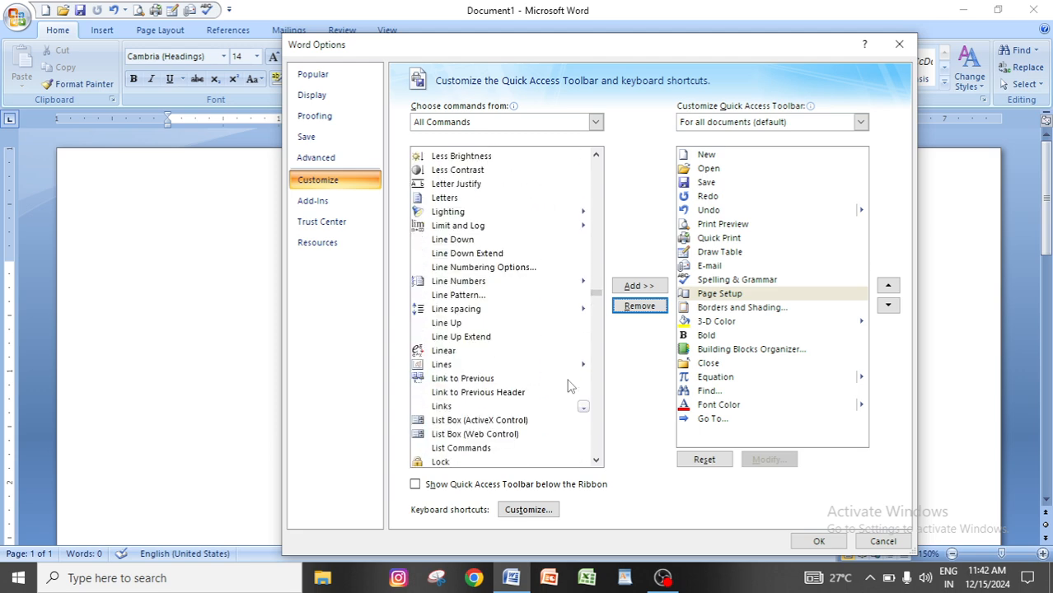
scroll(569, 387, "down", 8)
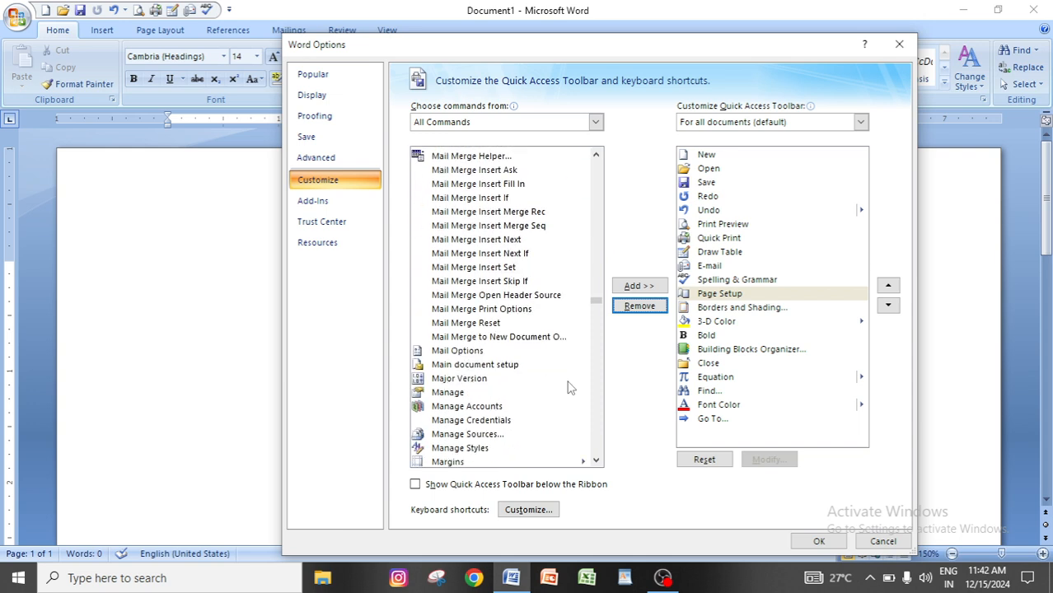
left_click(758, 351)
left_click(636, 309)
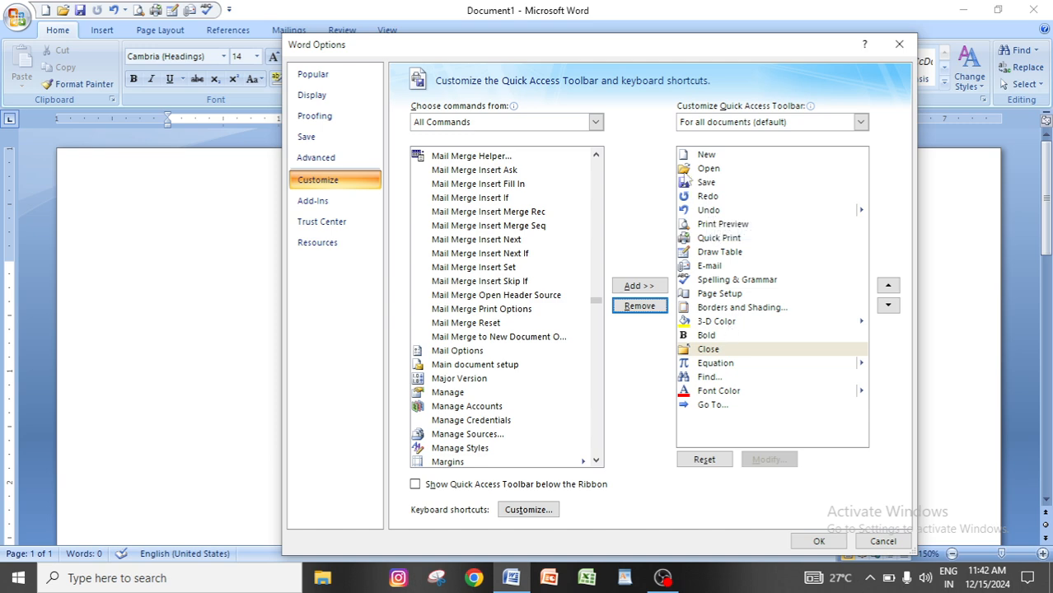
left_click(817, 542)
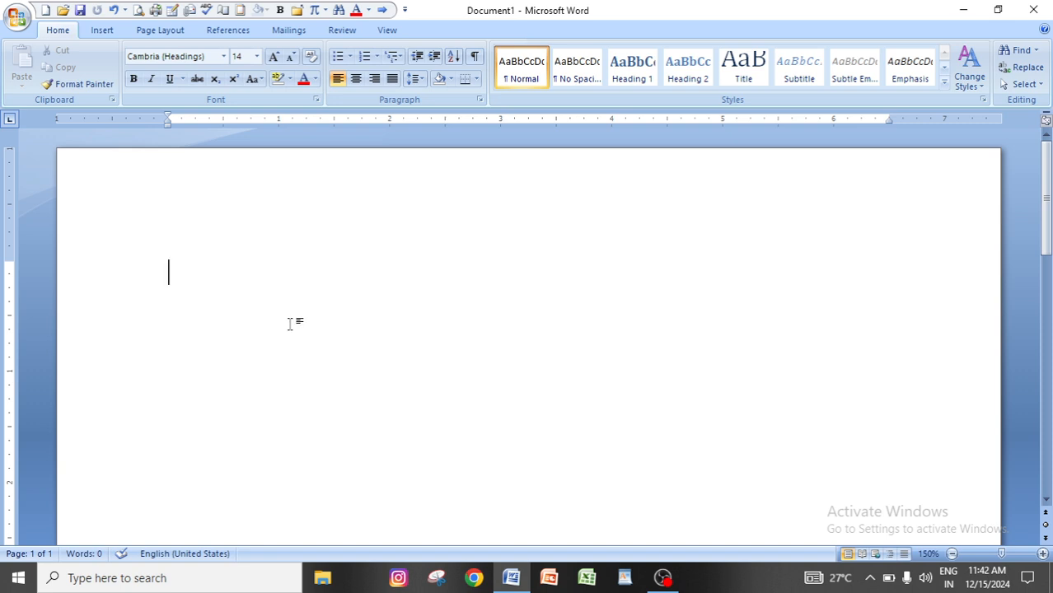
- Preview an 8x6 table in the table insertion grid and leave it without inserting anything
left_click(102, 31)
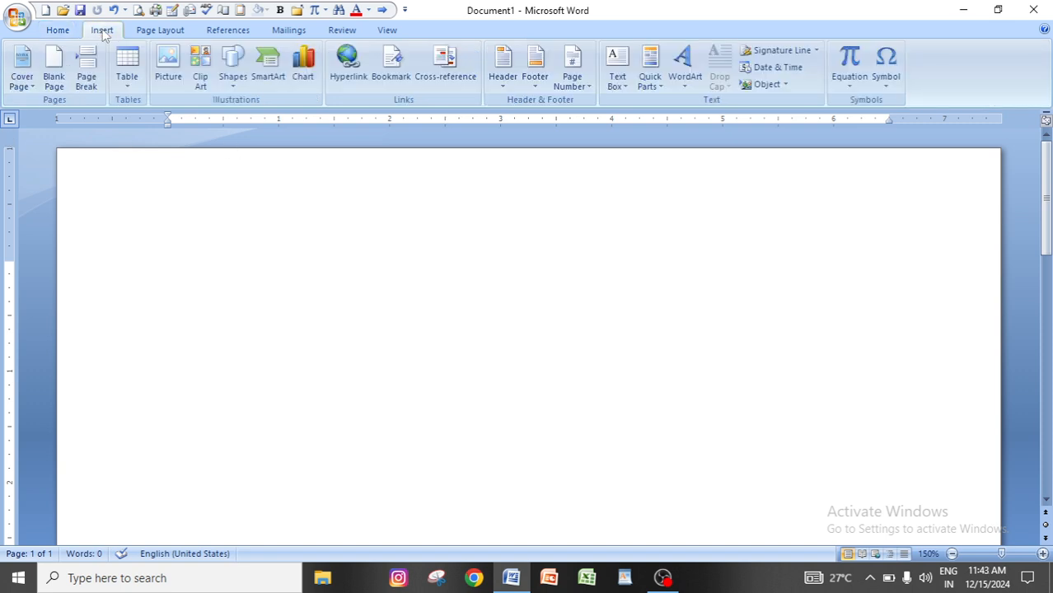
left_click(127, 66)
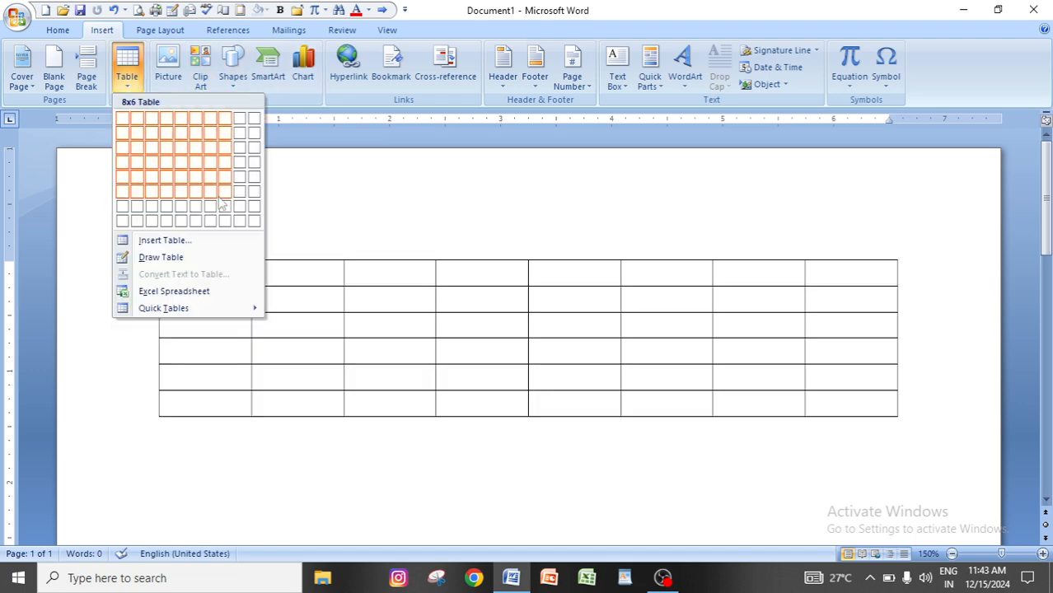
left_click(367, 171)
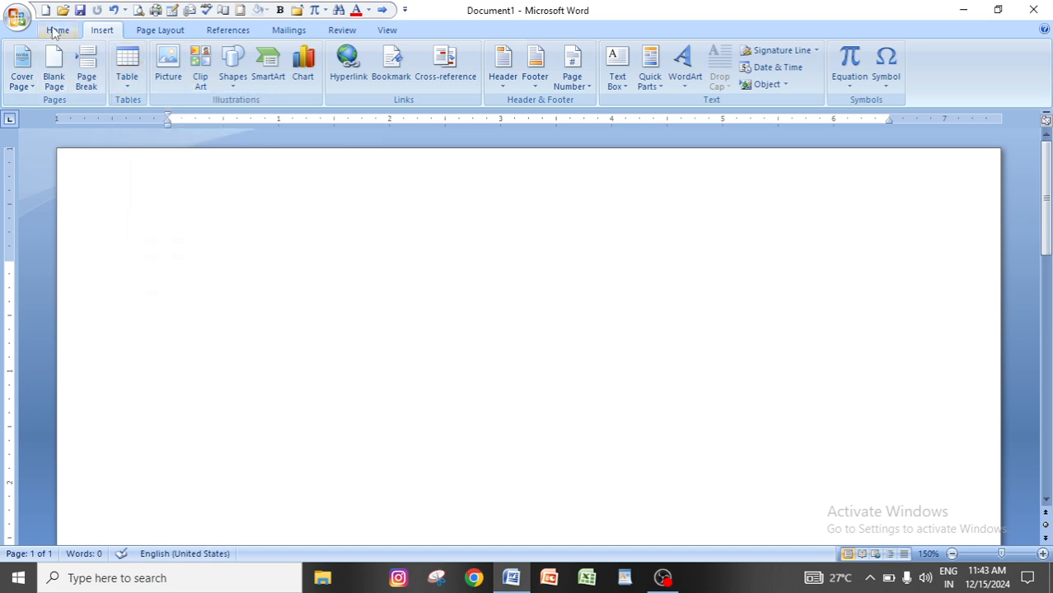
left_click(58, 31)
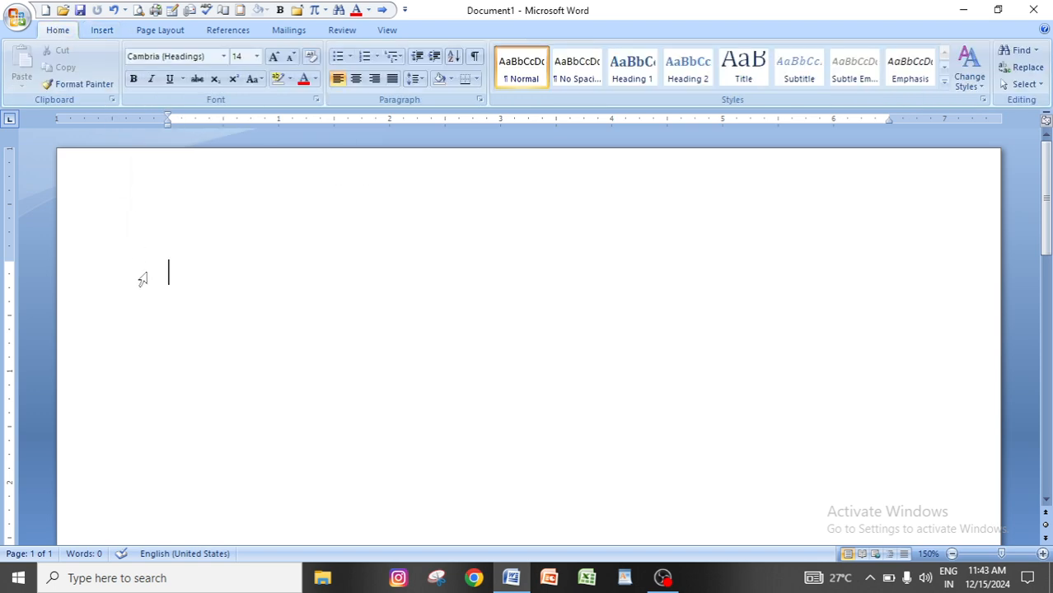
- Look at the page border settings with the Box setting selected and close them without applying
left_click(158, 31)
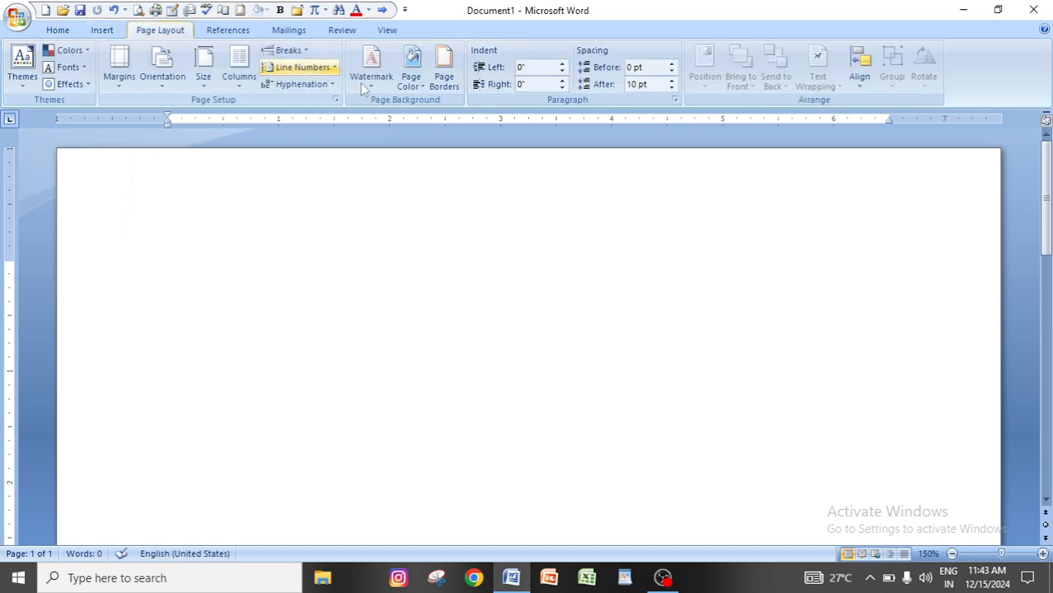
left_click(443, 81)
left_click(586, 241)
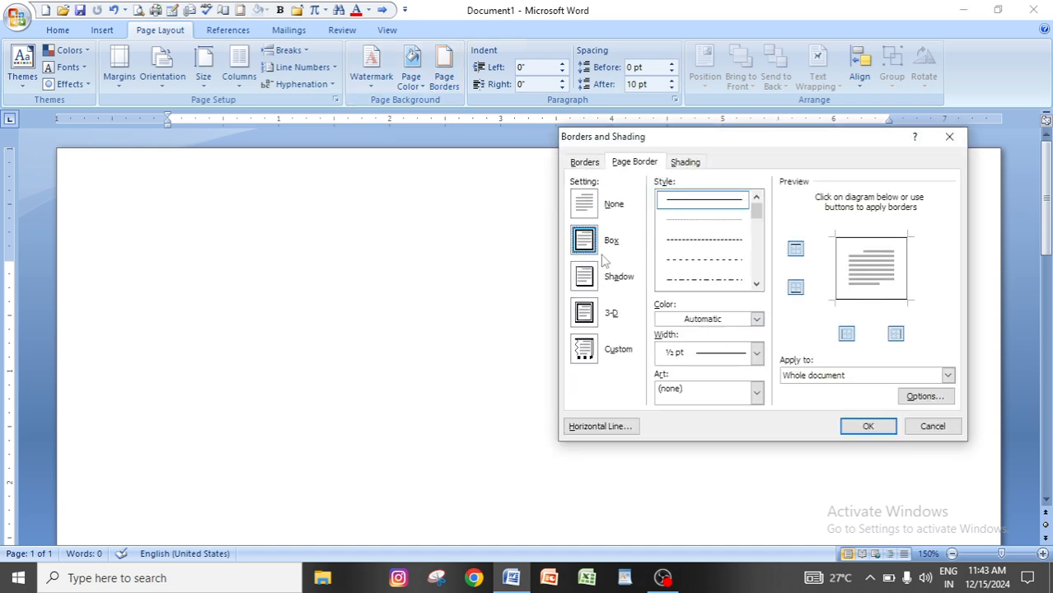
left_click(947, 137)
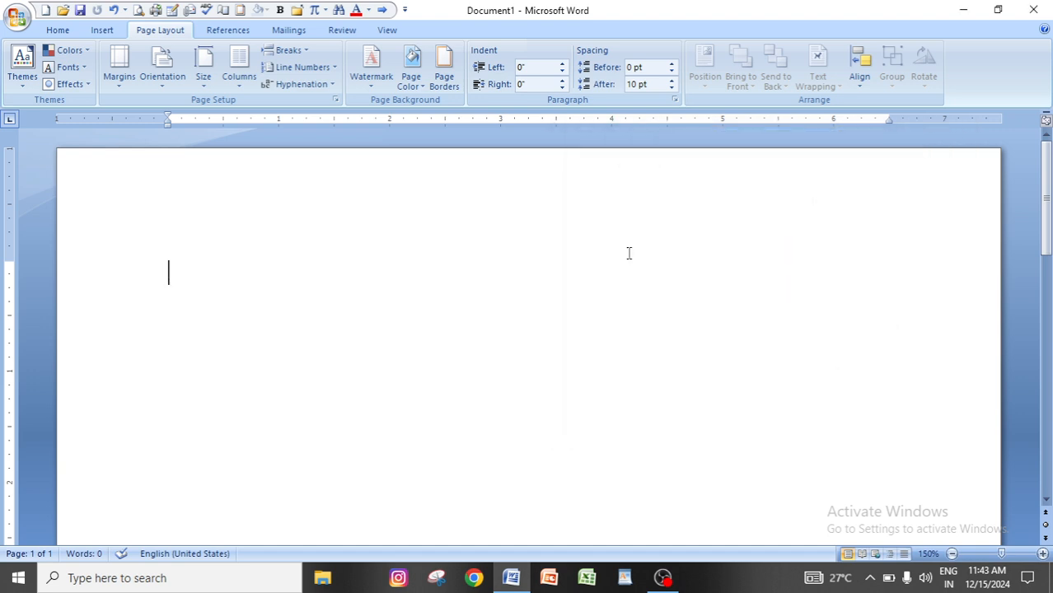
left_click(56, 32)
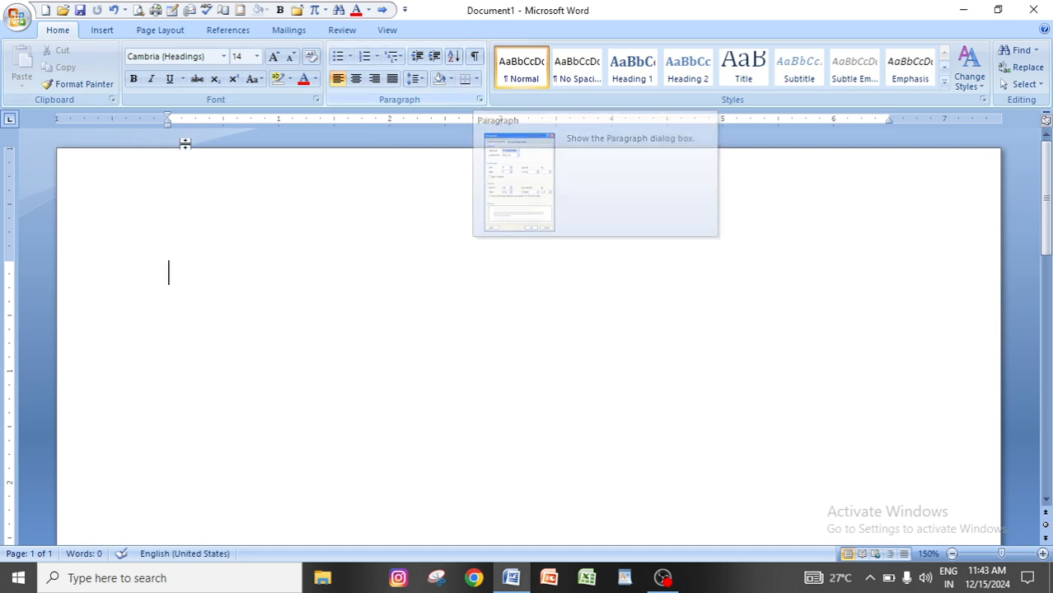
- Draw a table with three rows and four columns on the page using the Draw Table command from the Quick Access Toolbar
left_click(172, 11)
mouse_move(117, 205)
left_mouse_down()
mouse_move(279, 251)
mouse_move(692, 307)
mouse_move(789, 305)
left_mouse_up()
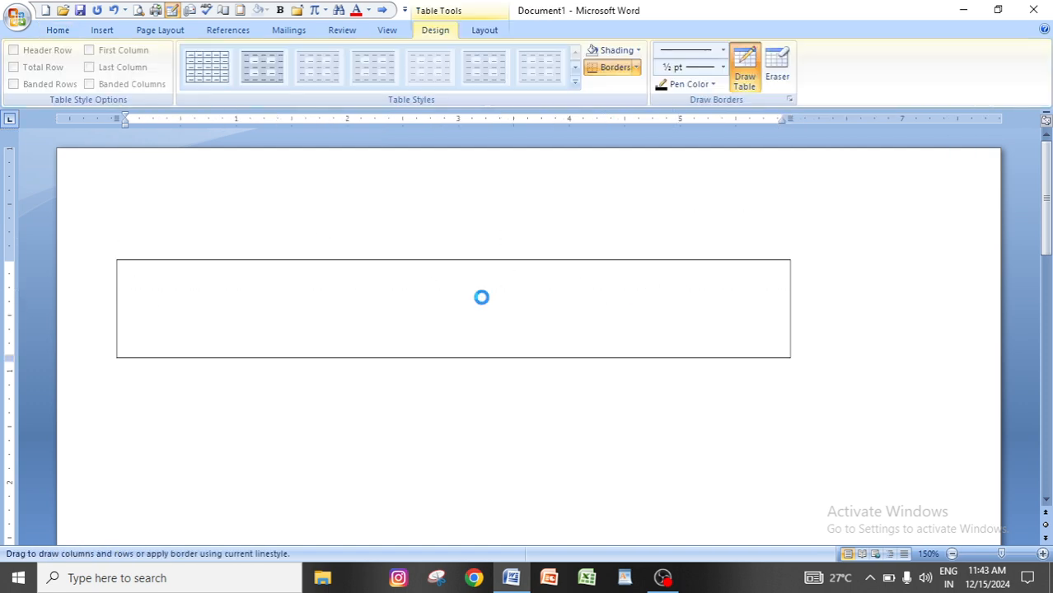
left_click_drag(143, 328, 515, 335)
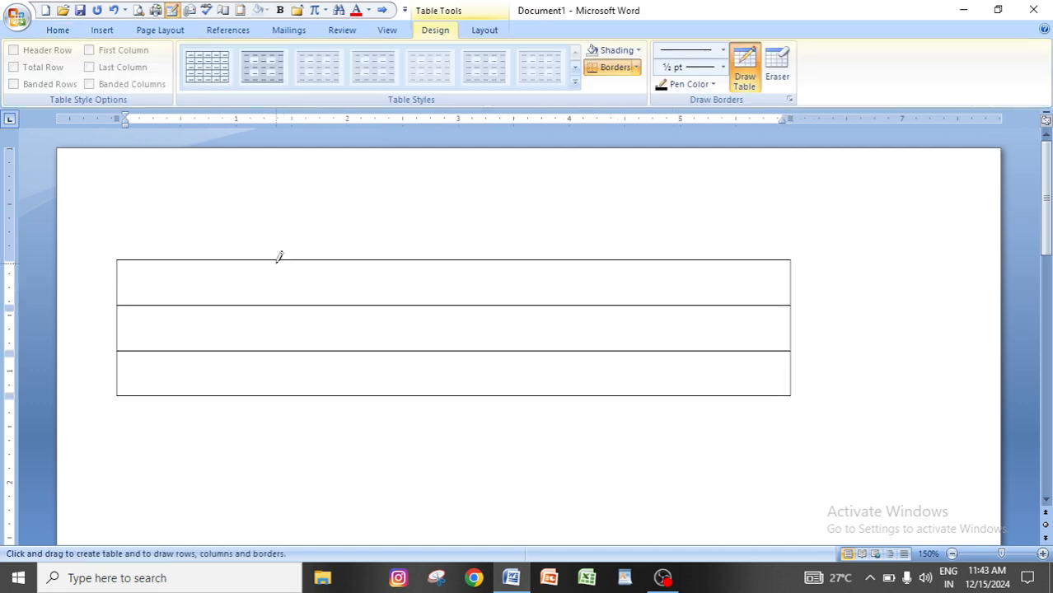
left_click_drag(278, 261, 278, 393)
left_click_drag(485, 259, 485, 394)
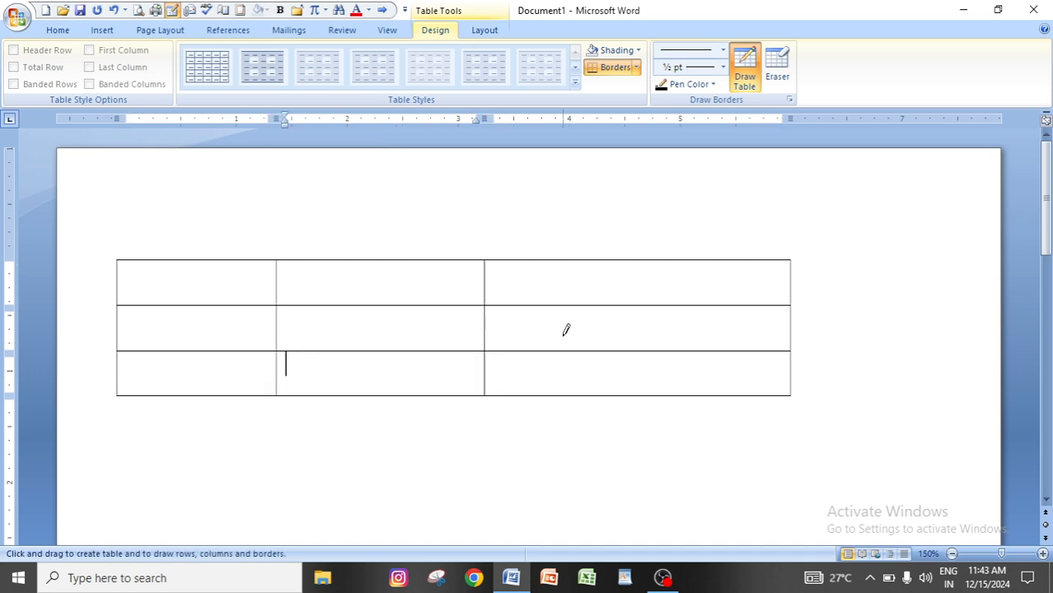
left_click_drag(601, 262, 605, 394)
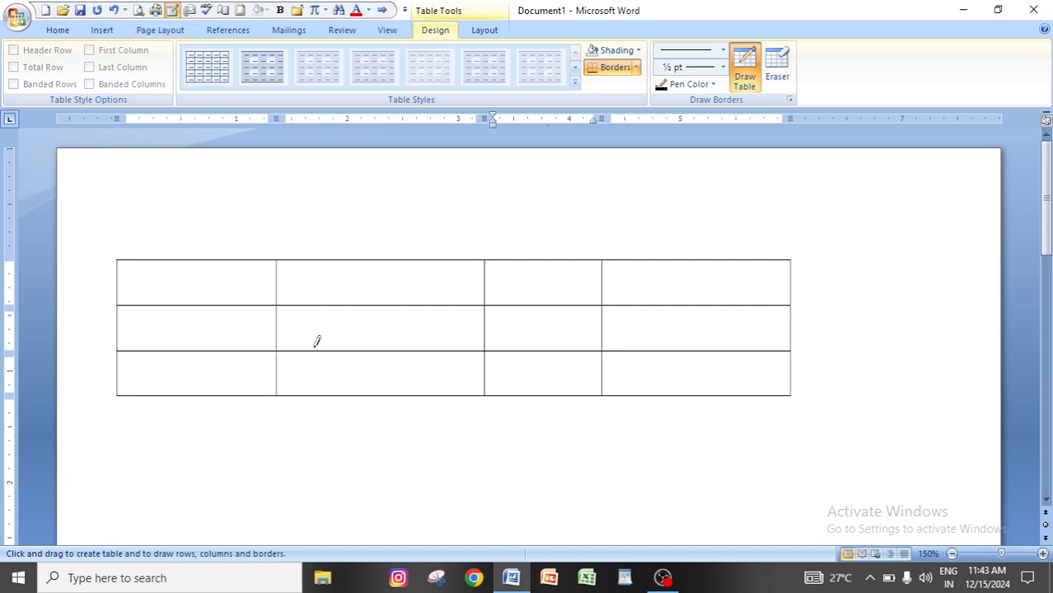
- Give the whole table a red 3 pt Box border using the Borders and Shading command from the Quick Access Toolbar
left_click(240, 11)
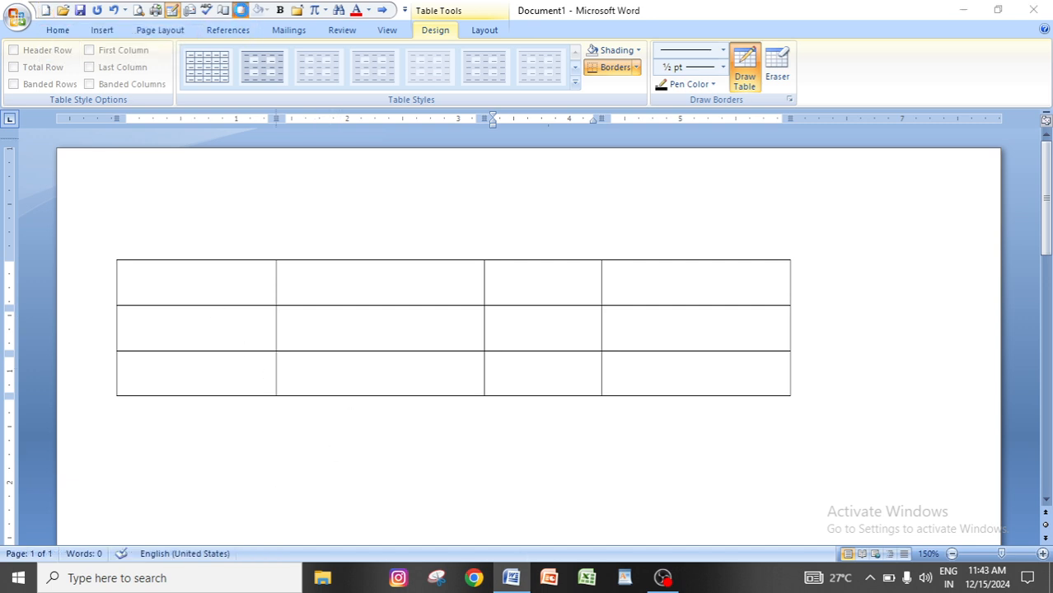
left_click(584, 241)
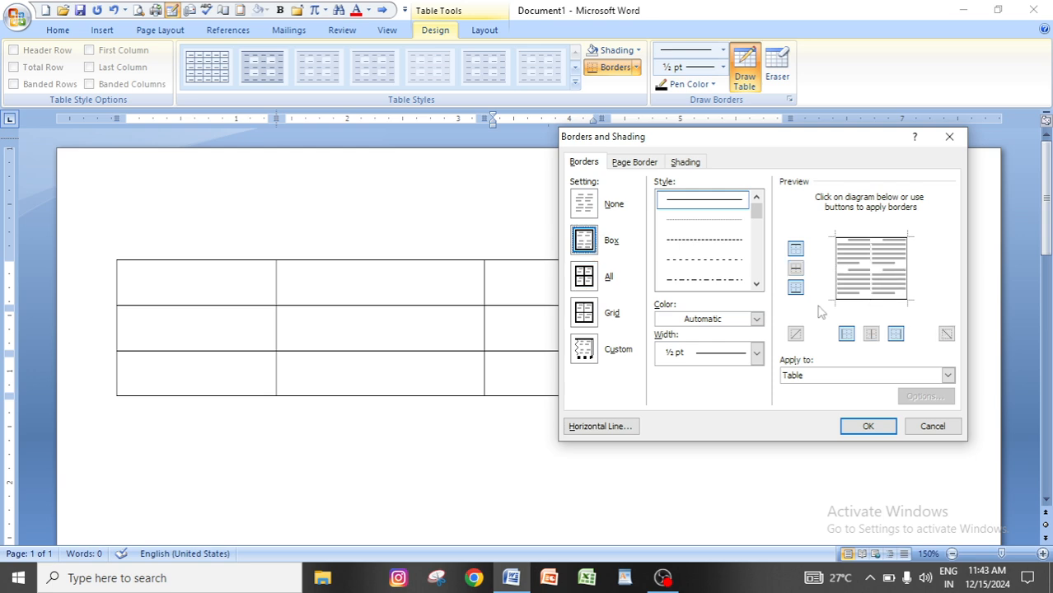
left_click(756, 319)
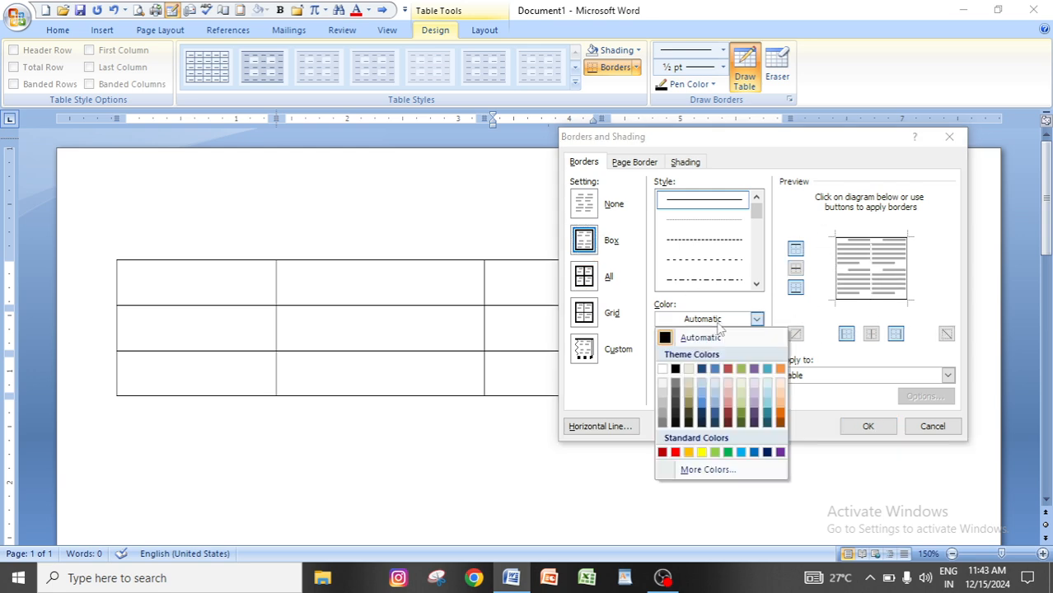
left_click(674, 453)
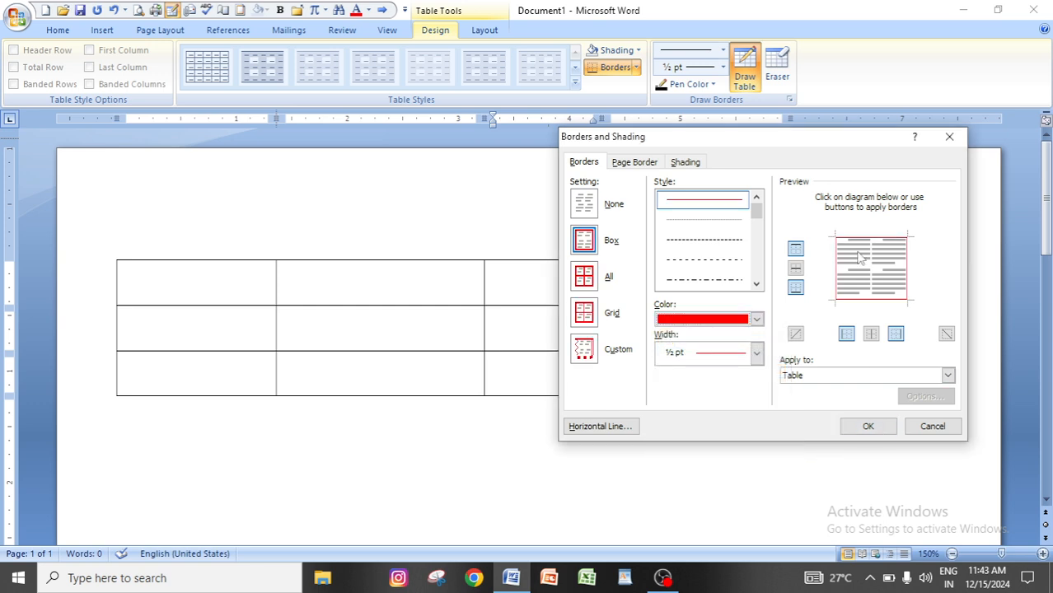
left_click_drag(756, 212, 756, 240)
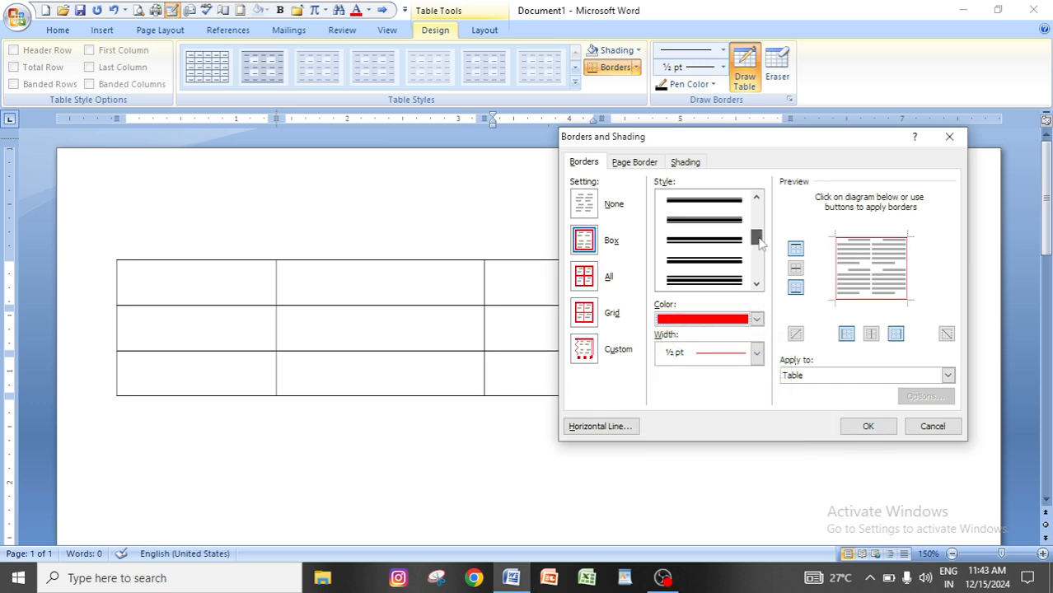
left_click(701, 212)
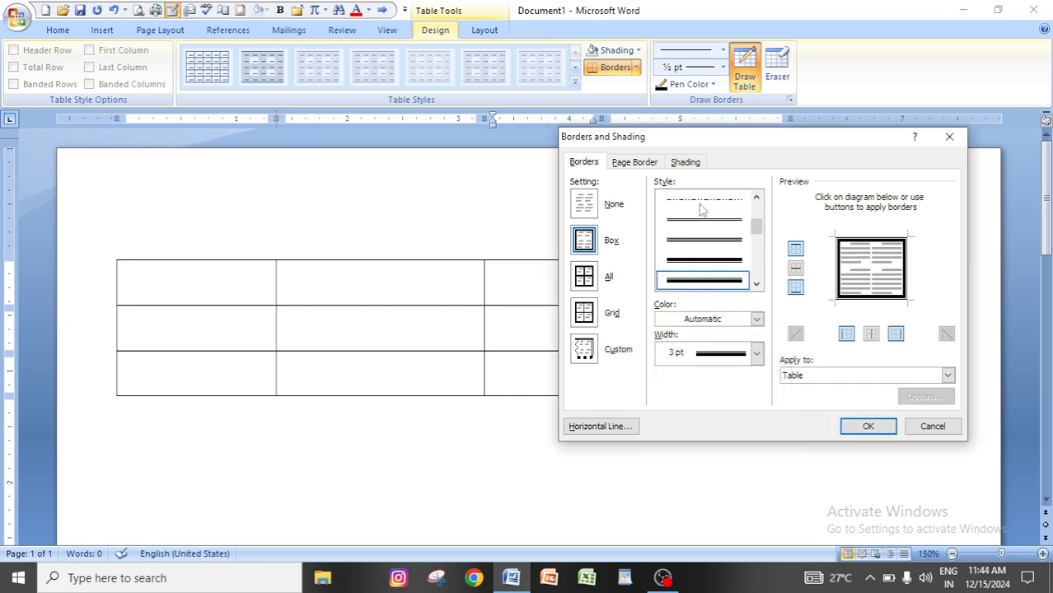
left_click(698, 324)
left_click(699, 326)
left_click(674, 452)
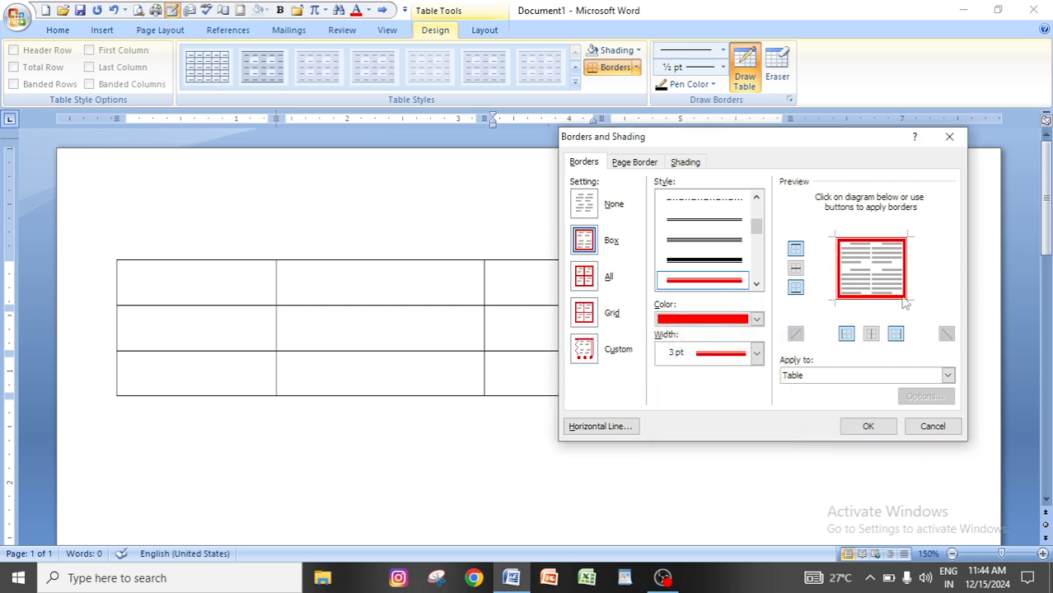
left_click(867, 426)
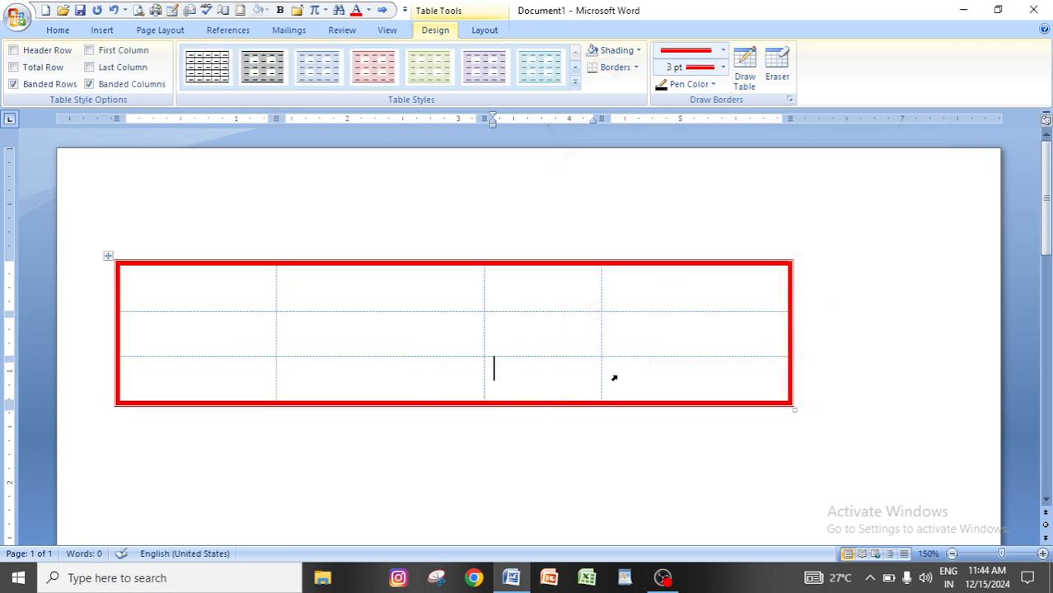
- Select the entire red-bordered table and delete it from the document
left_click(58, 31)
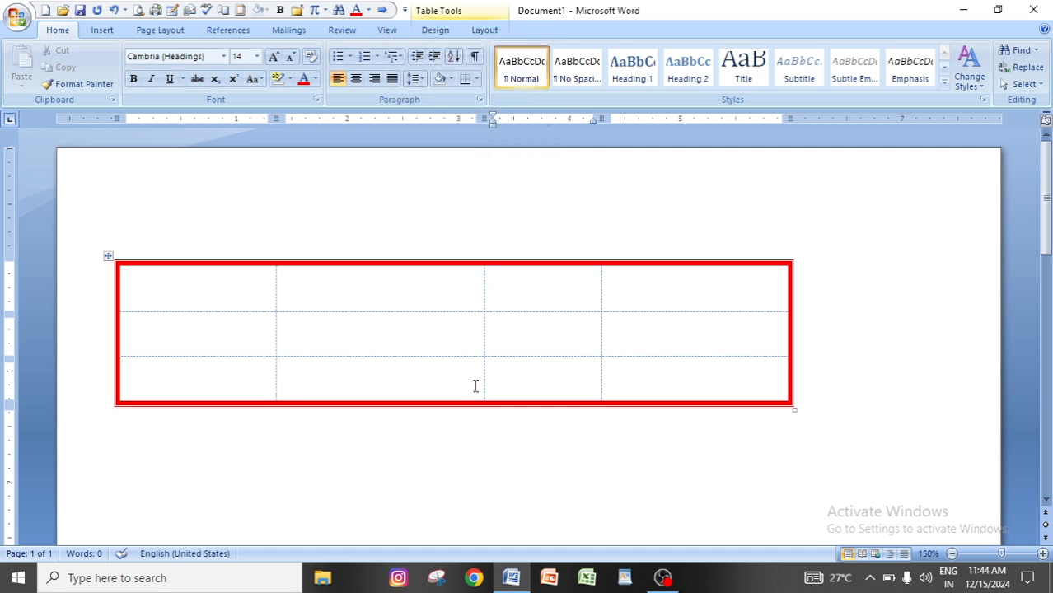
left_click(108, 257)
left_click(107, 259)
left_click(483, 30)
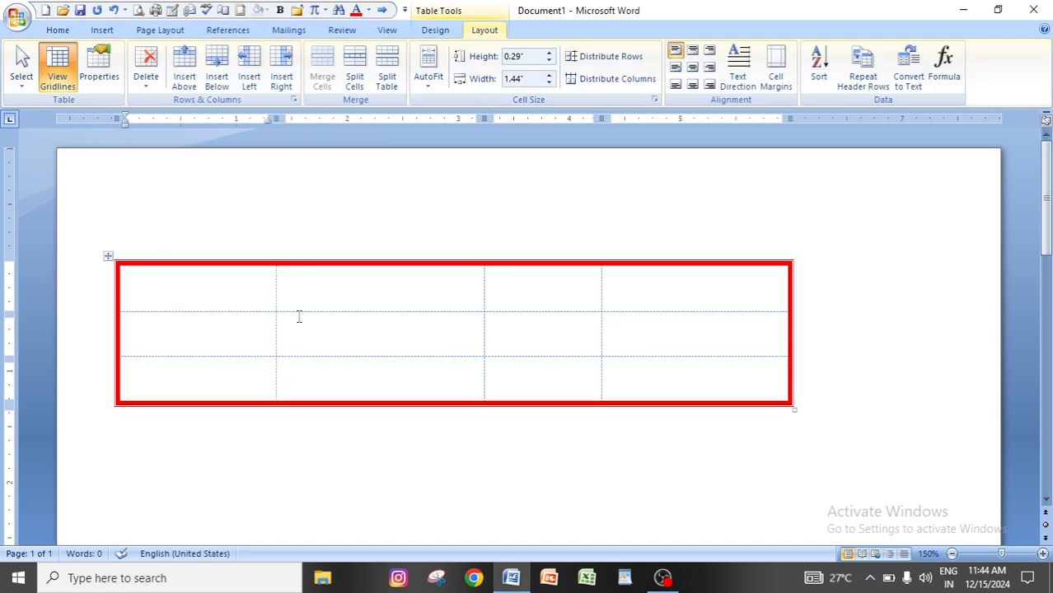
left_click(108, 256)
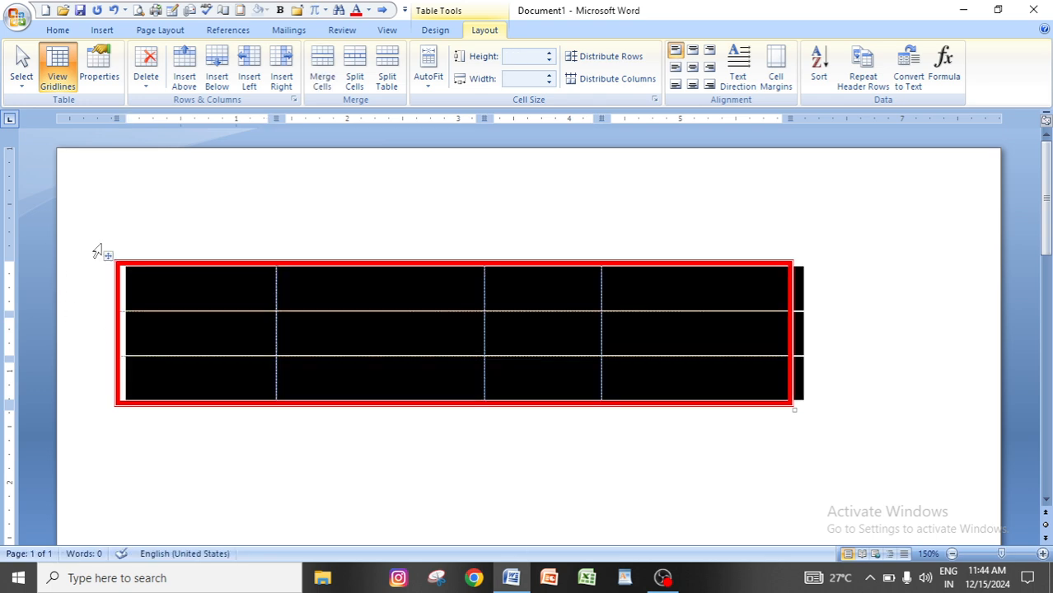
left_click(145, 78)
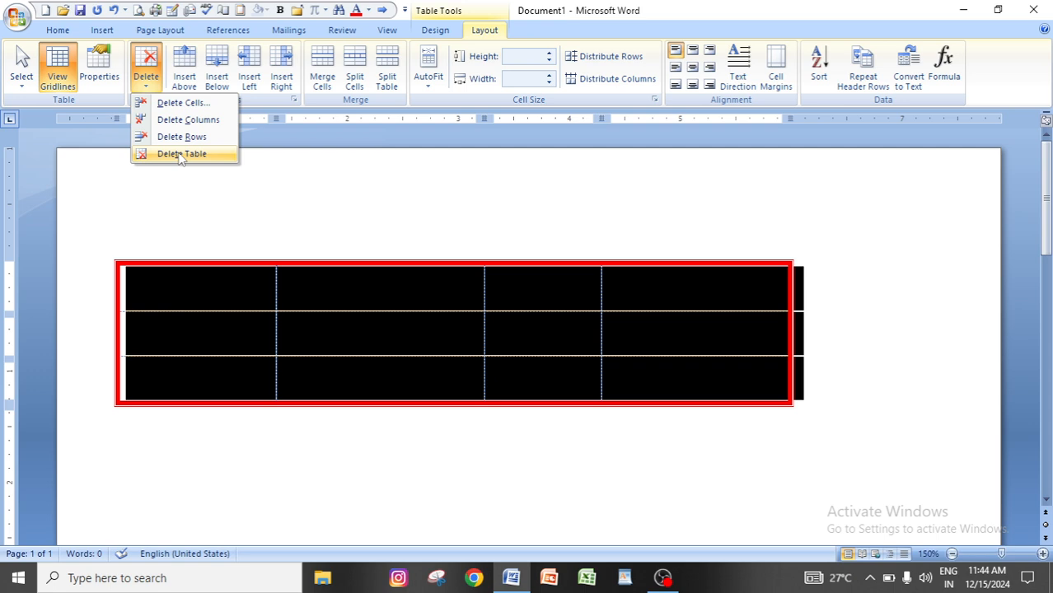
left_click(179, 155)
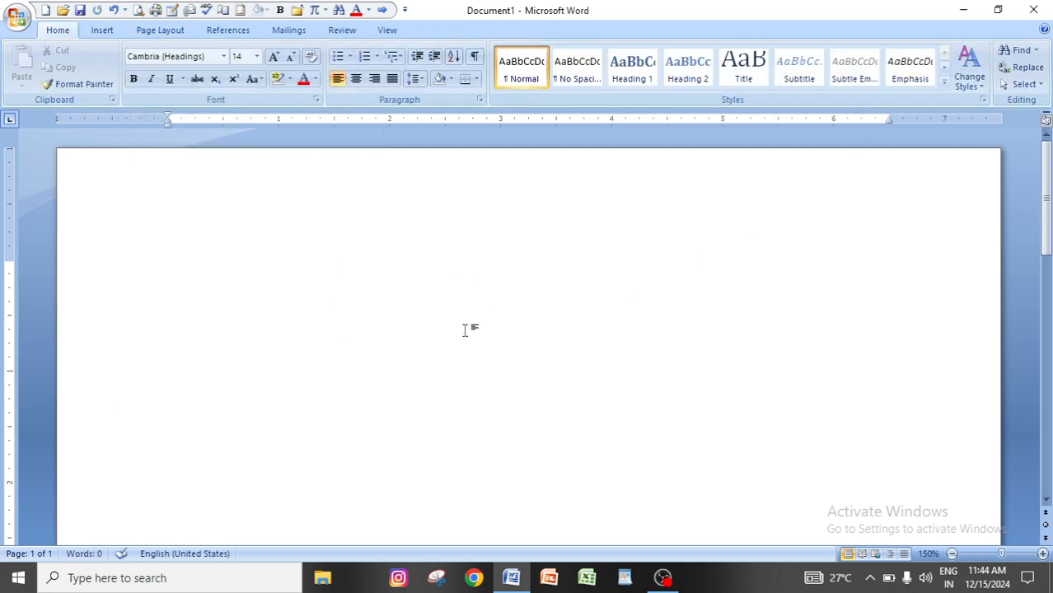
- Fill the empty document with sample text using the formula =rand(20,10)
type("and")
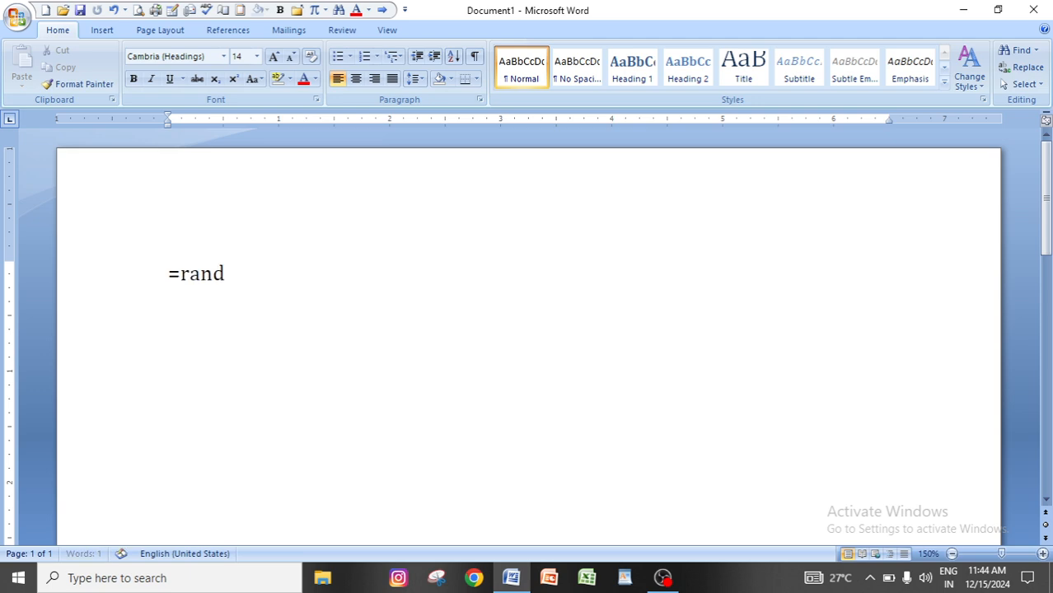
type("(20,0")
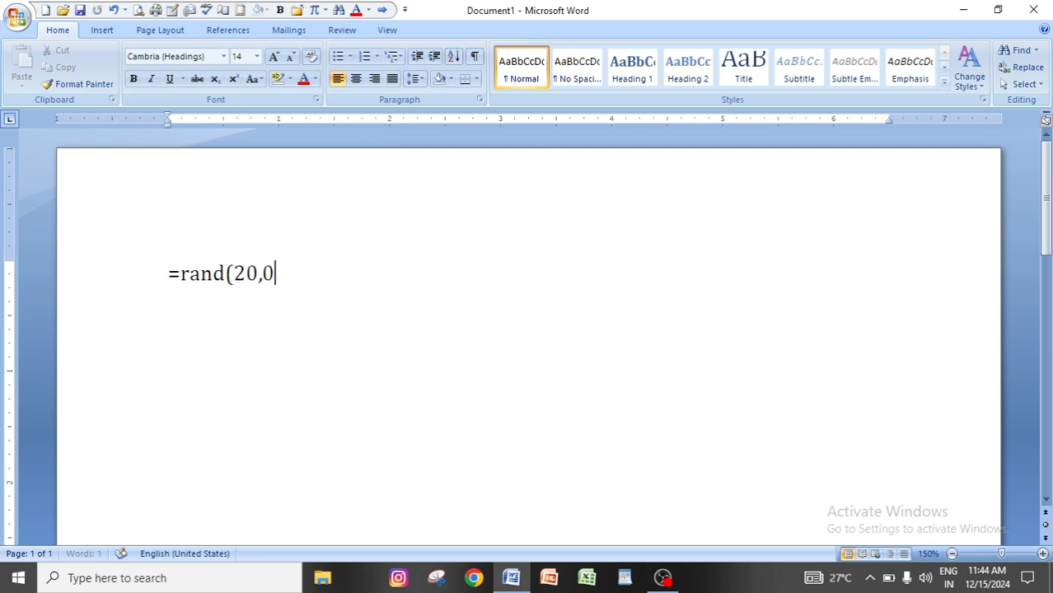
key("BackSpace")
type("10)")
key("Return")
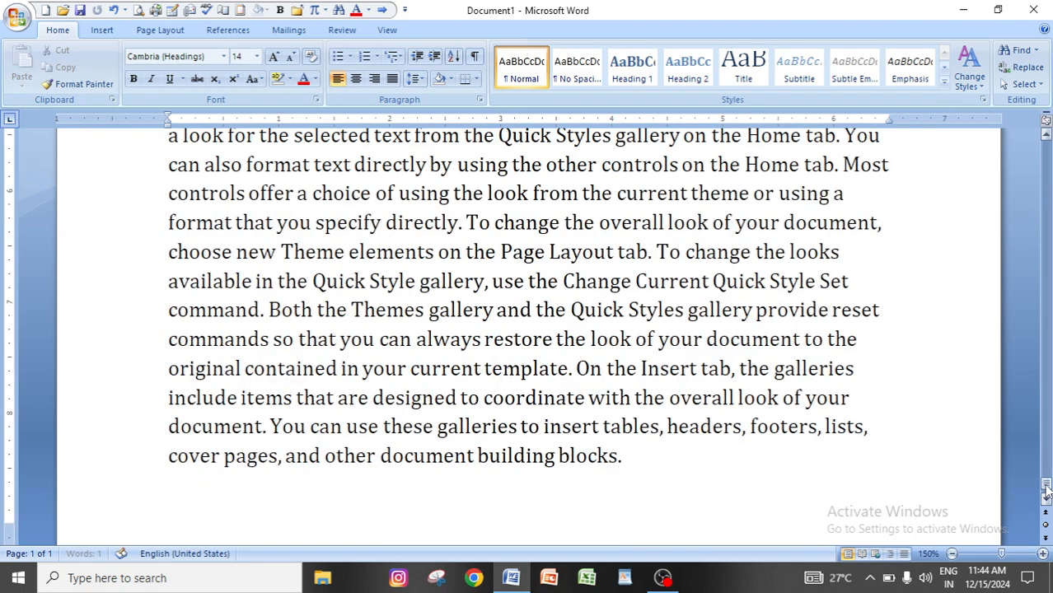
left_click_drag(1046, 488, 1046, 142)
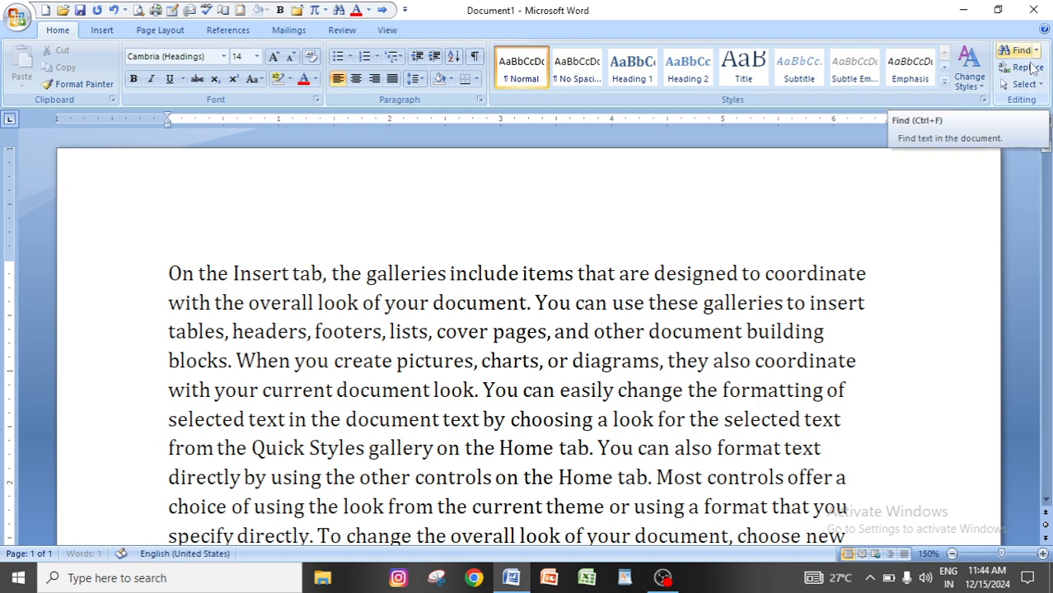
- Highlight all occurrences of "items" in the document using the Find command from the Quick Access Toolbar
left_click(1036, 51)
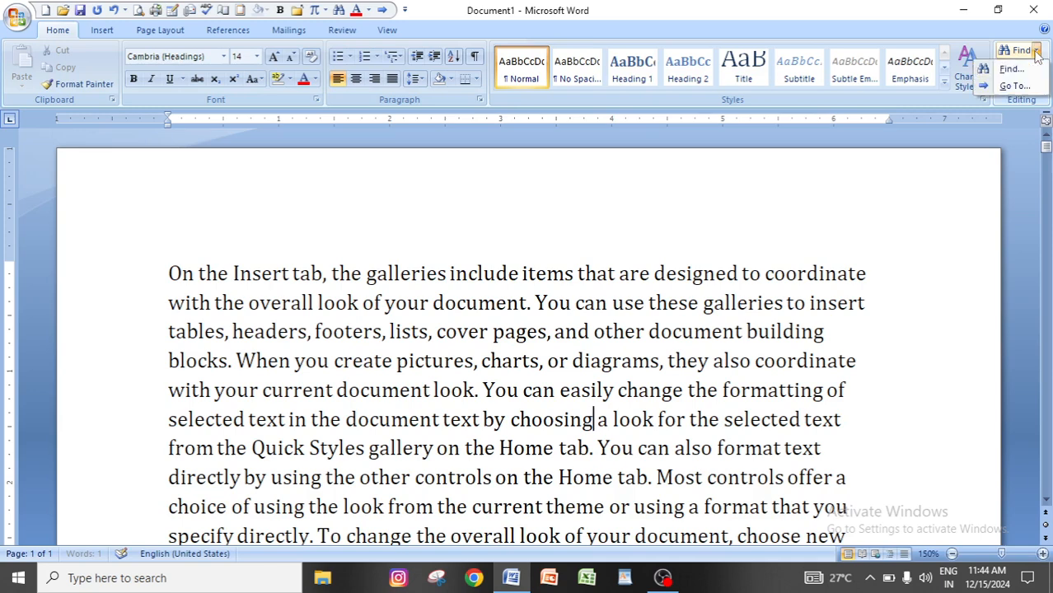
left_click(963, 144)
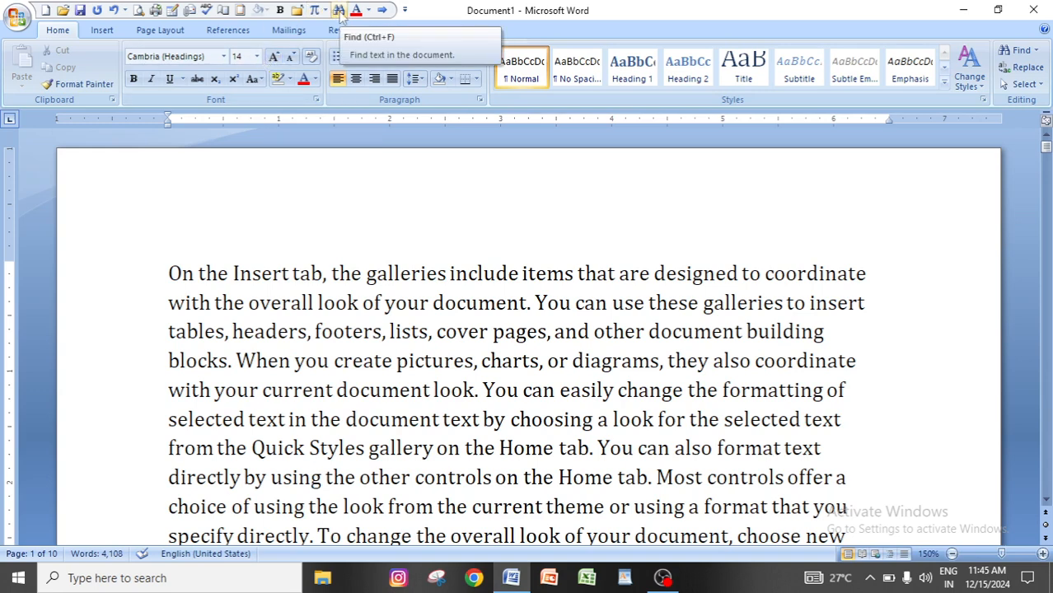
left_click(338, 11)
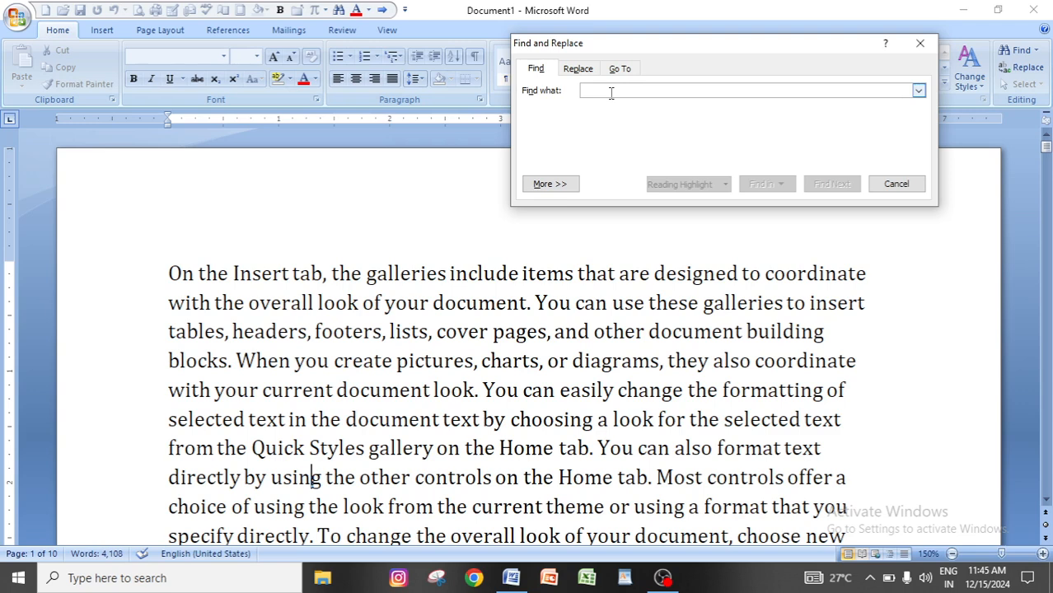
type("items")
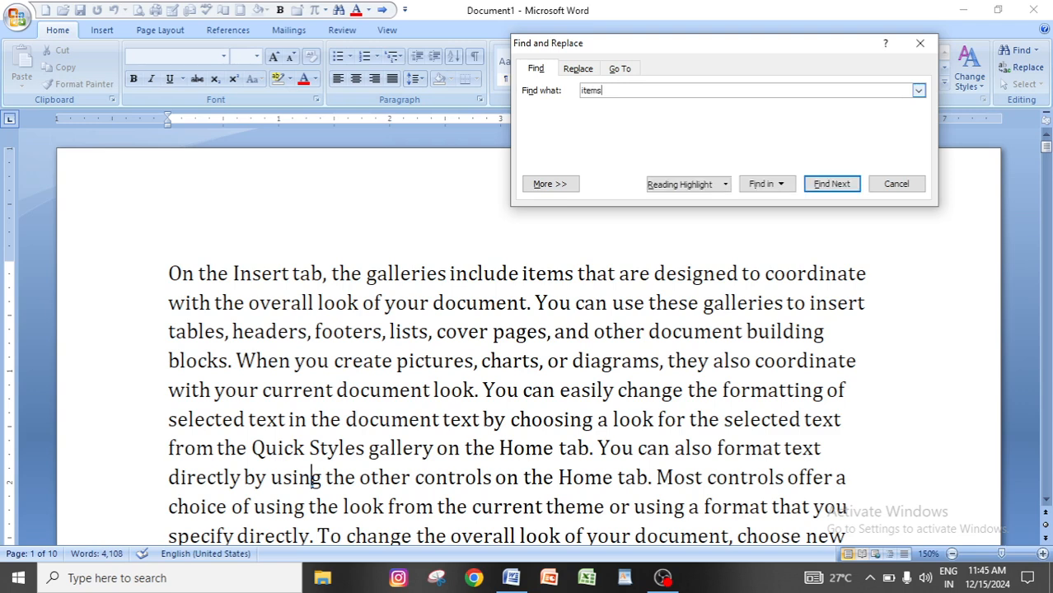
left_click(681, 184)
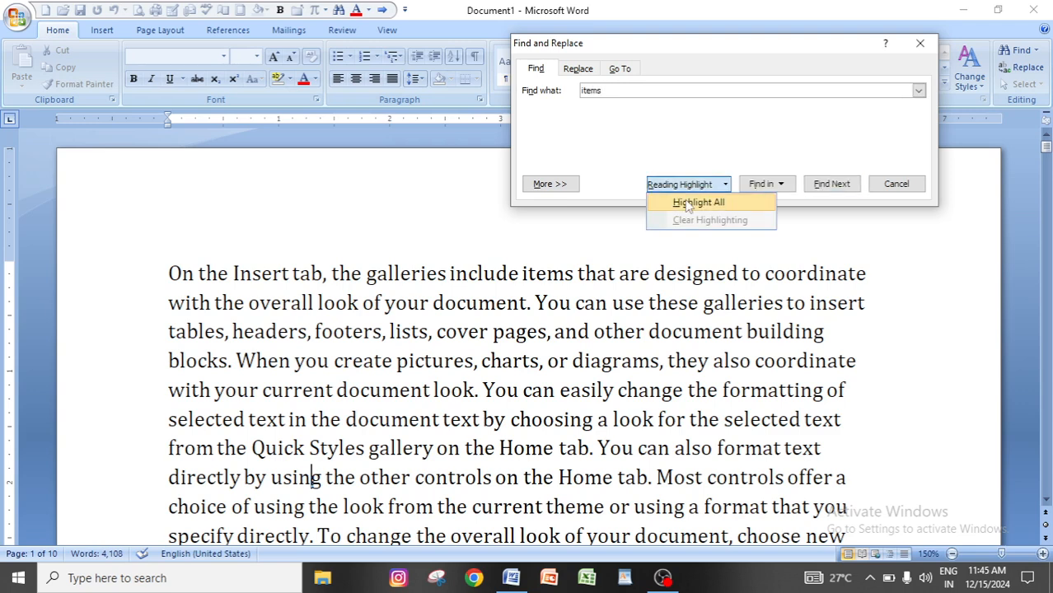
left_click(687, 200)
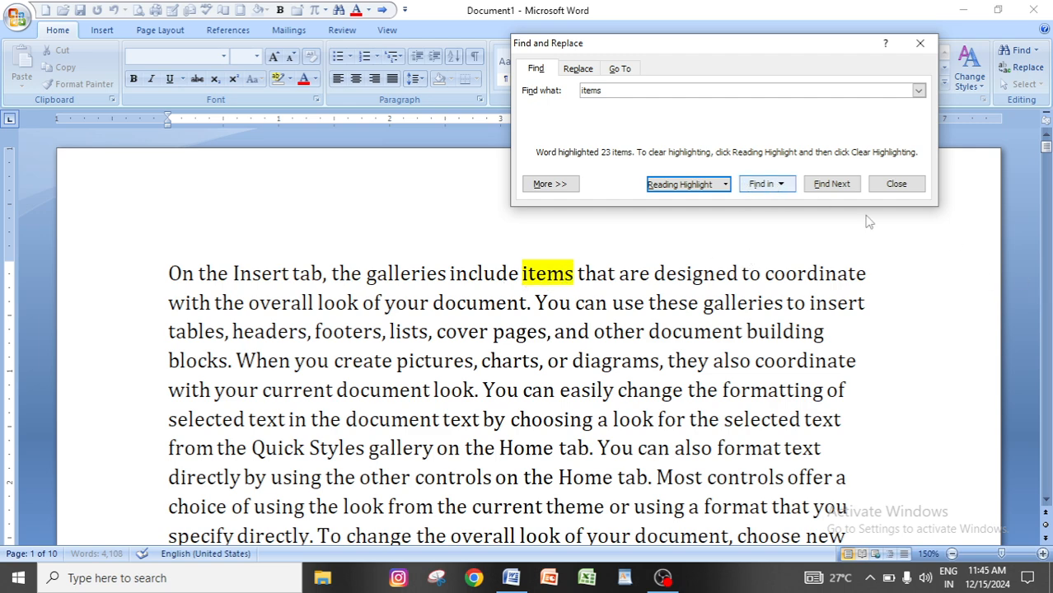
mouse_move(1046, 148)
left_mouse_down()
mouse_move(1046, 206)
mouse_move(1047, 146)
left_mouse_up()
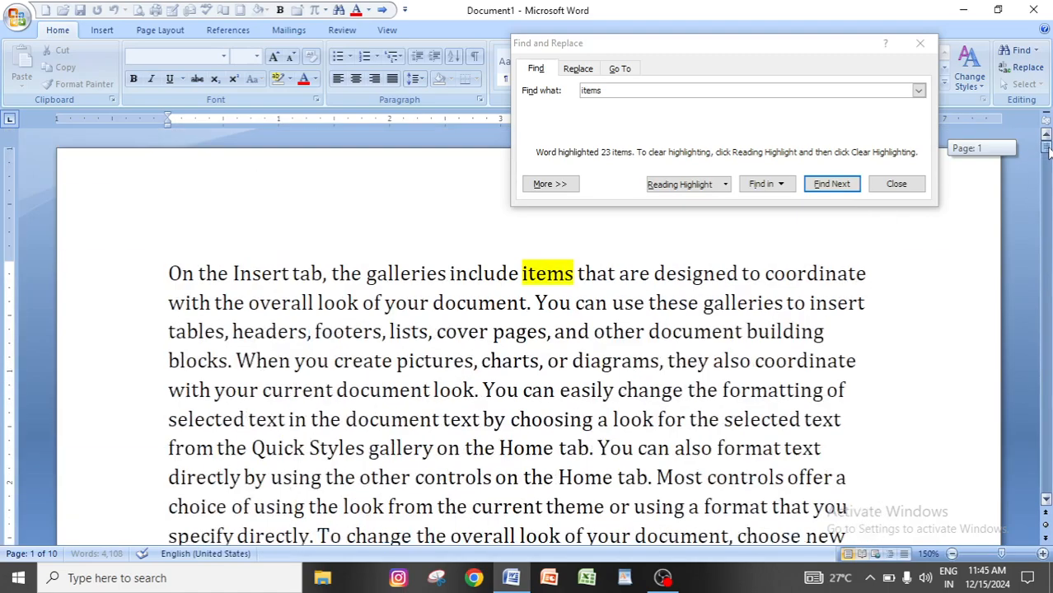
left_click(919, 43)
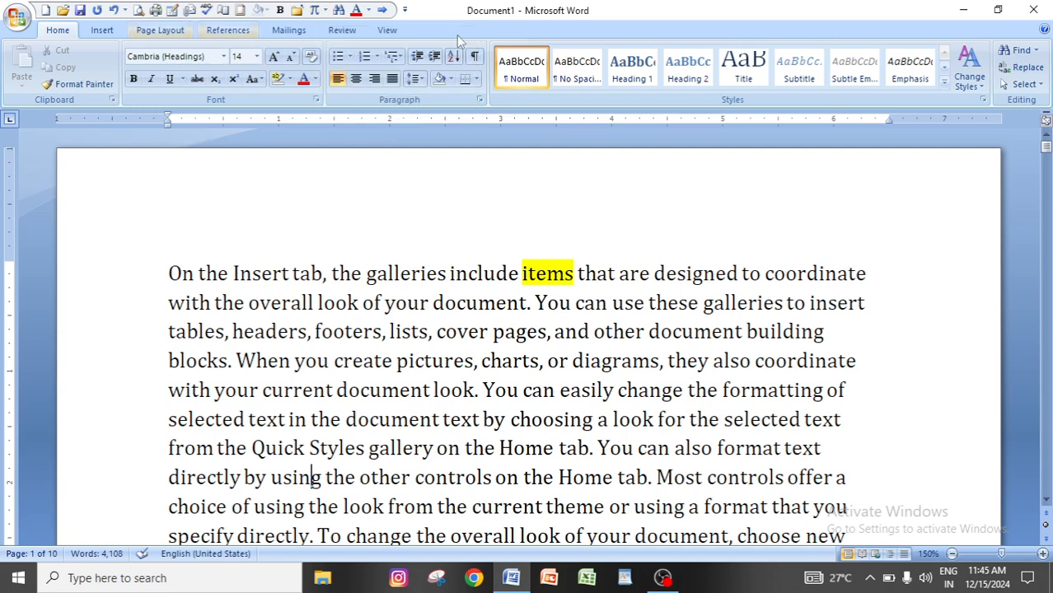
left_click(103, 30)
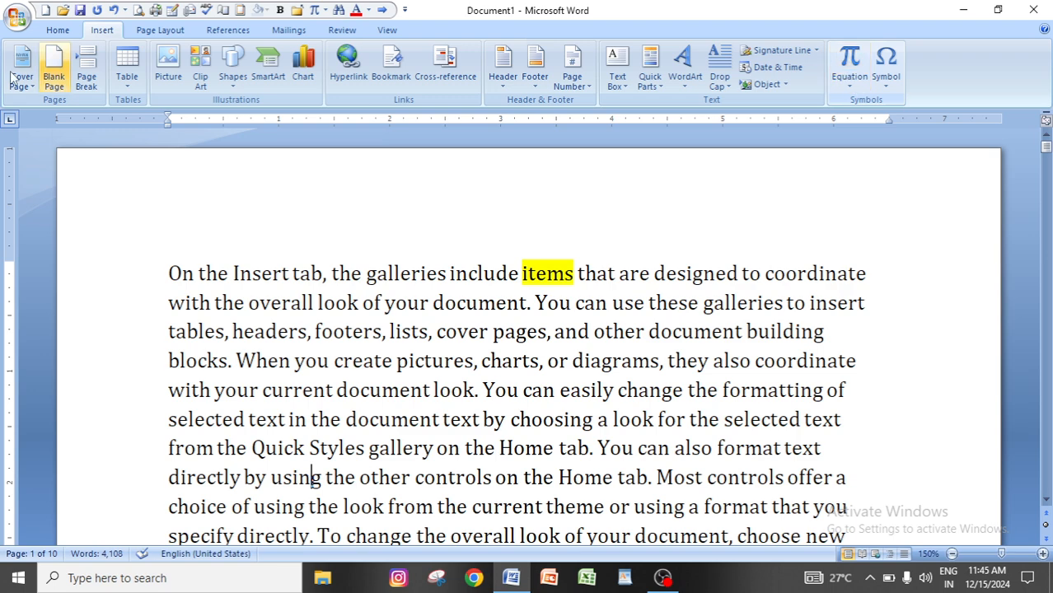
left_click(53, 32)
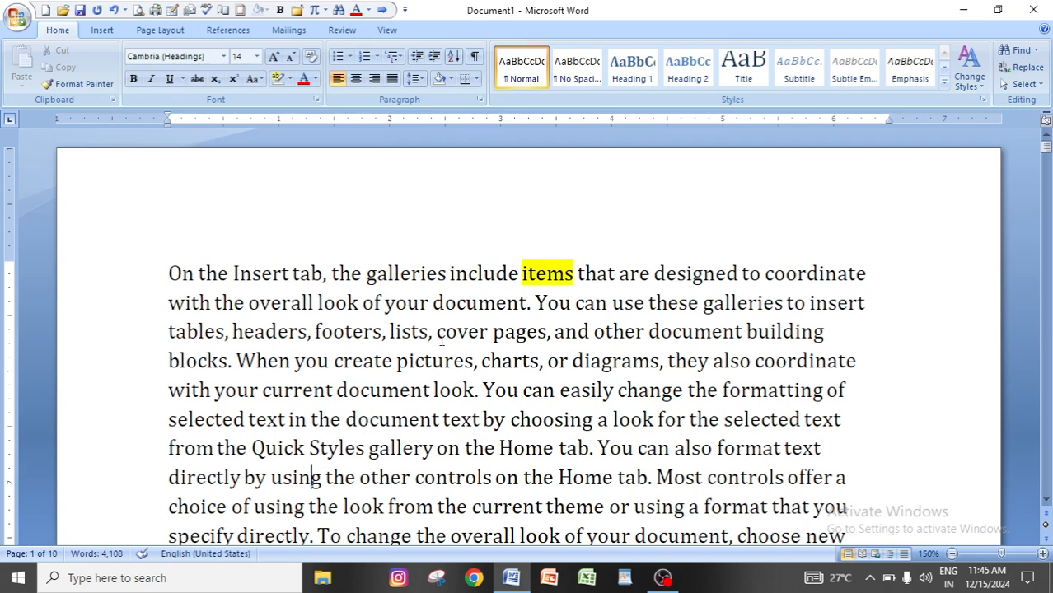
left_click(91, 30)
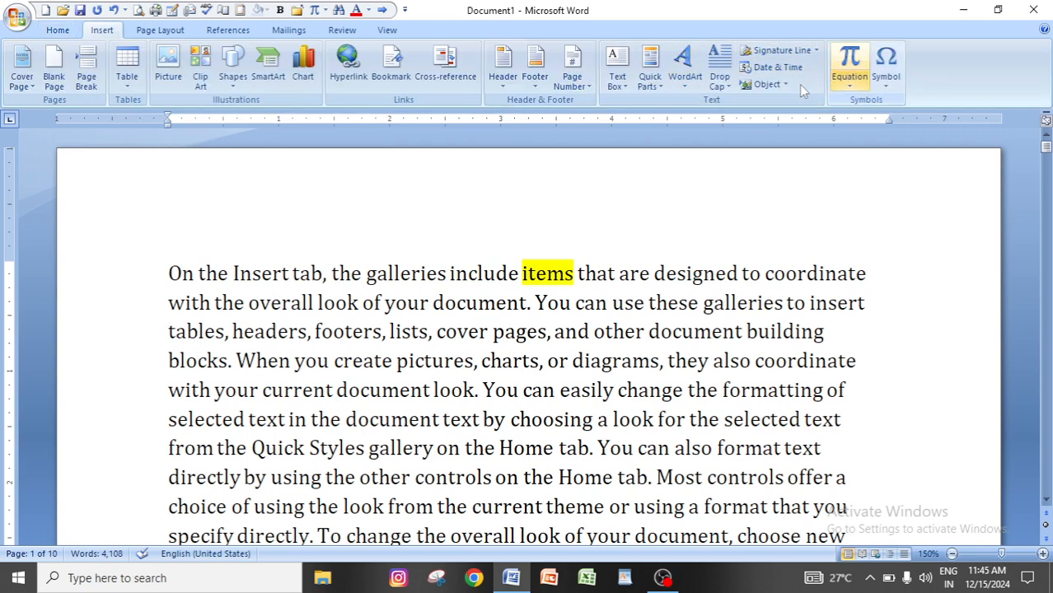
left_click(58, 30)
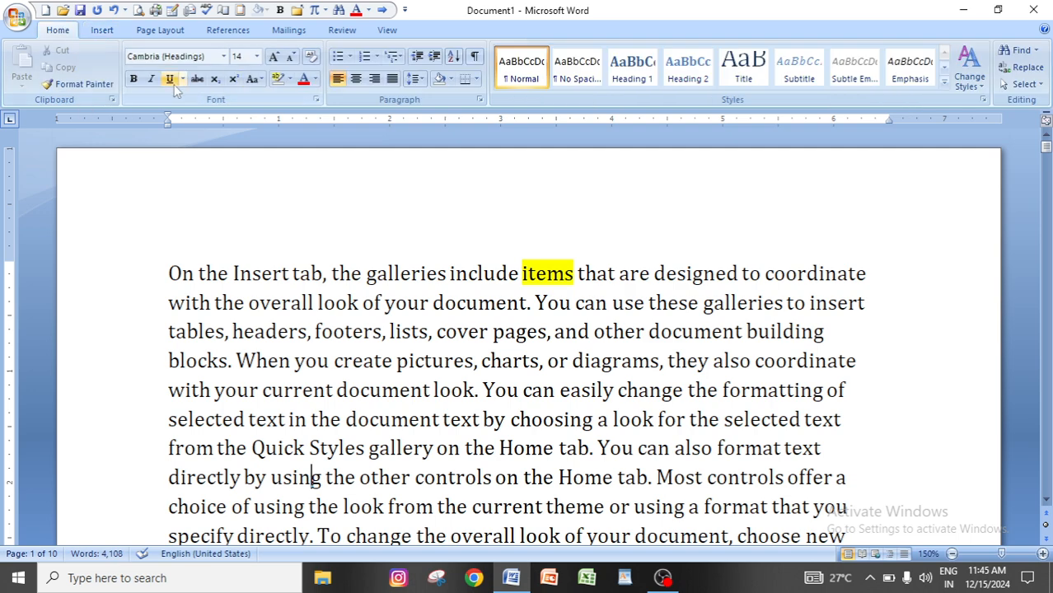
- Insert an empty equation at the text cursor with the Quick Access Toolbar's Equation command and look at the available fraction structures
left_click(313, 10)
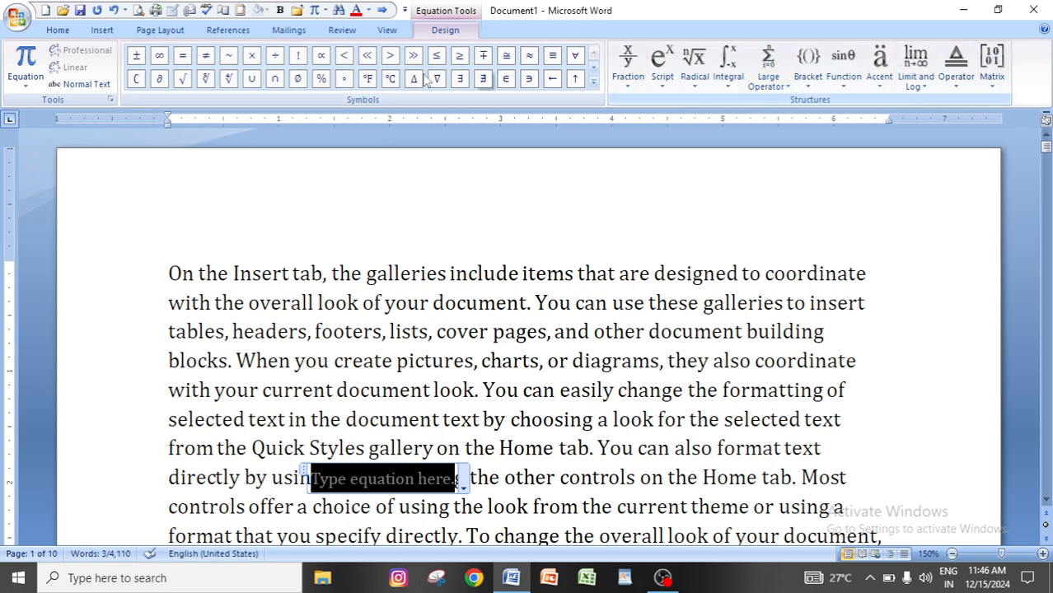
left_click(627, 66)
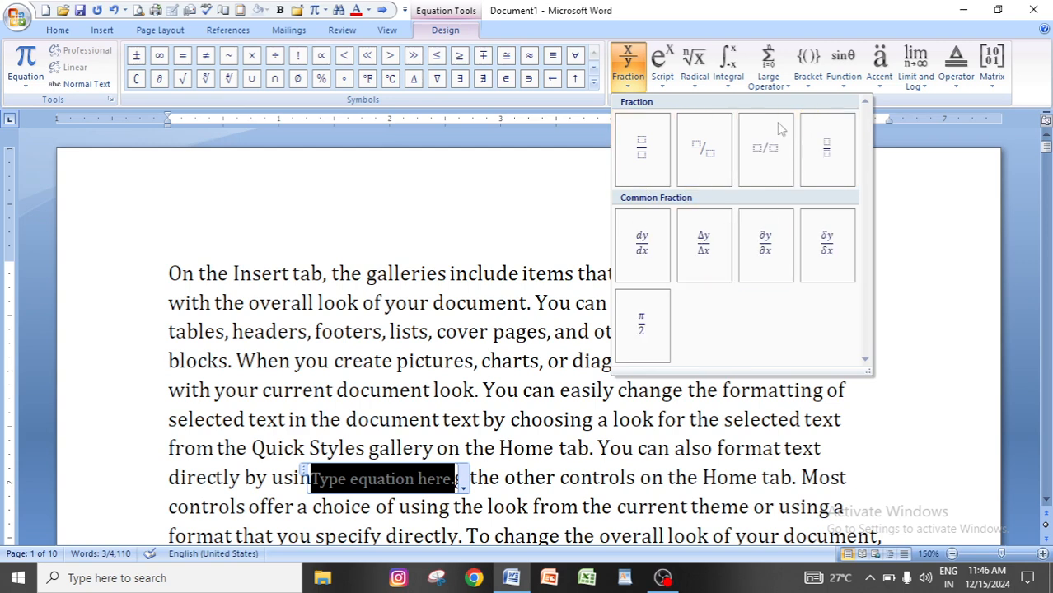
left_click(373, 285)
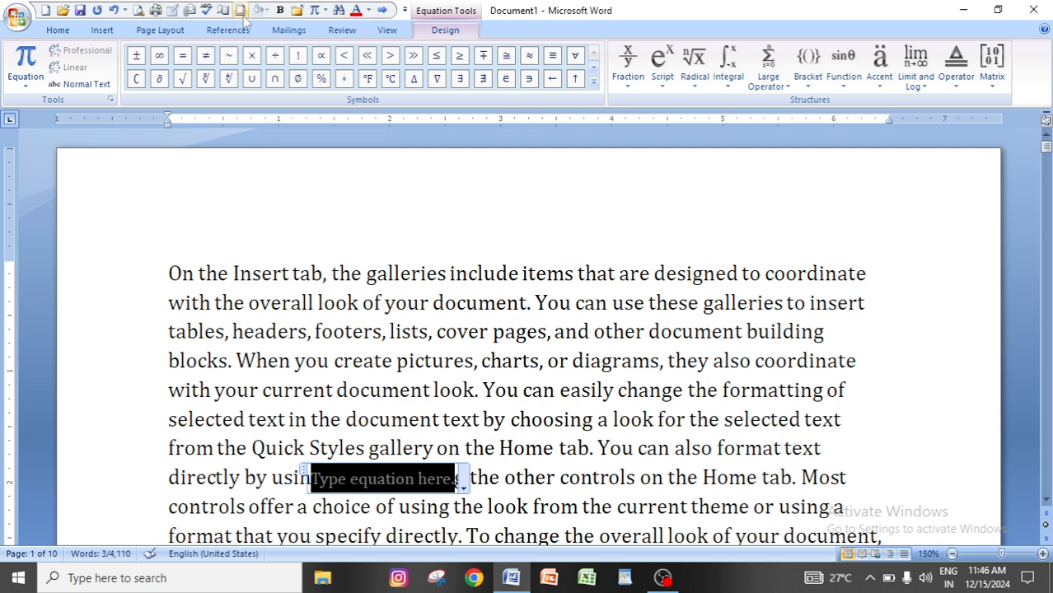
left_click(60, 32)
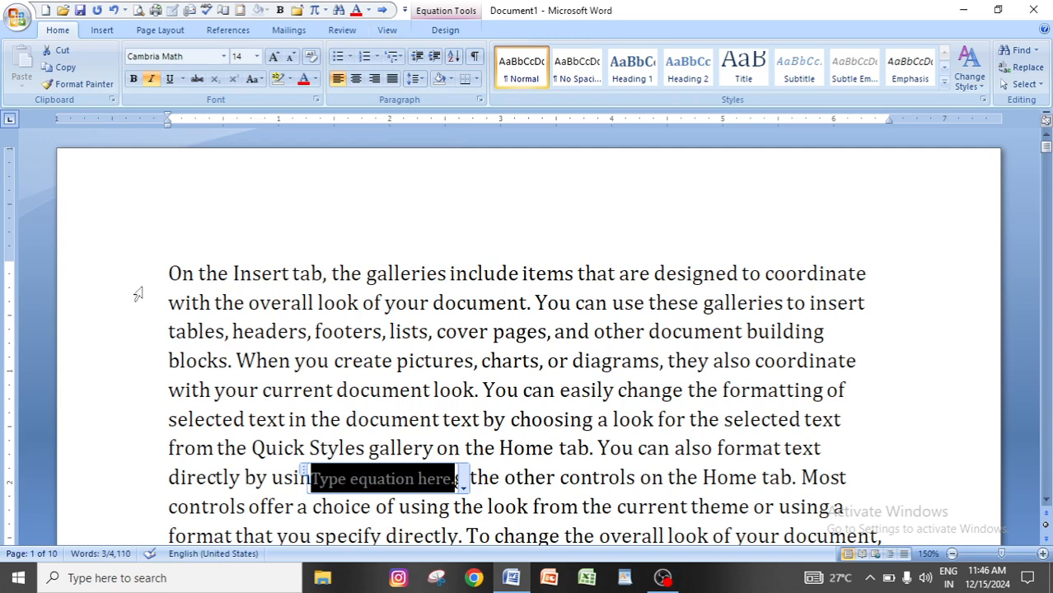
- Try bold formatting on the document's opening lines with the Quick Access Toolbar's Bold command and undo it
left_click(174, 272)
left_click_drag(174, 272, 463, 356)
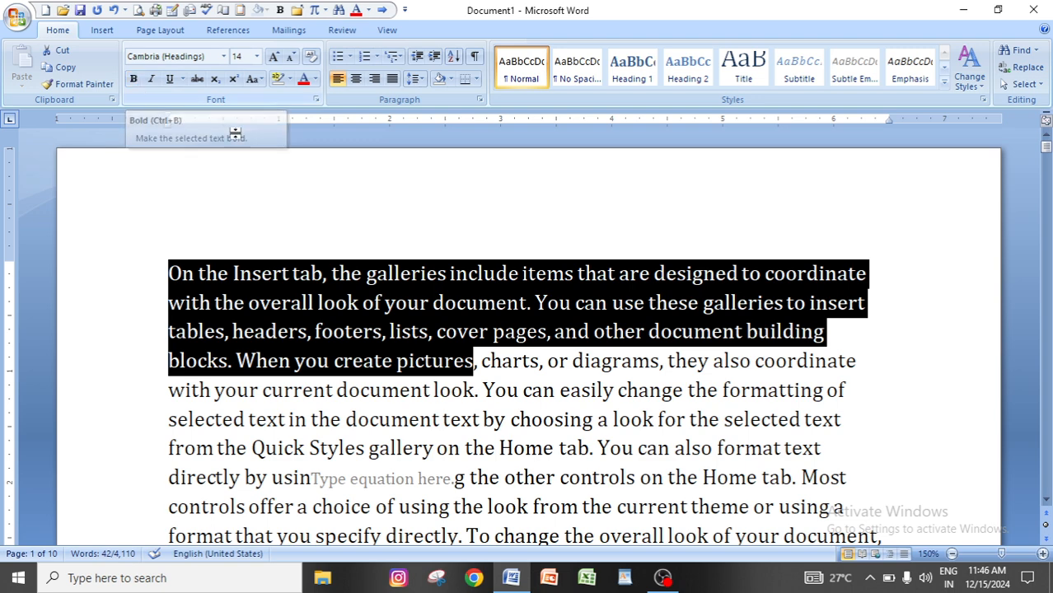
left_click(283, 303)
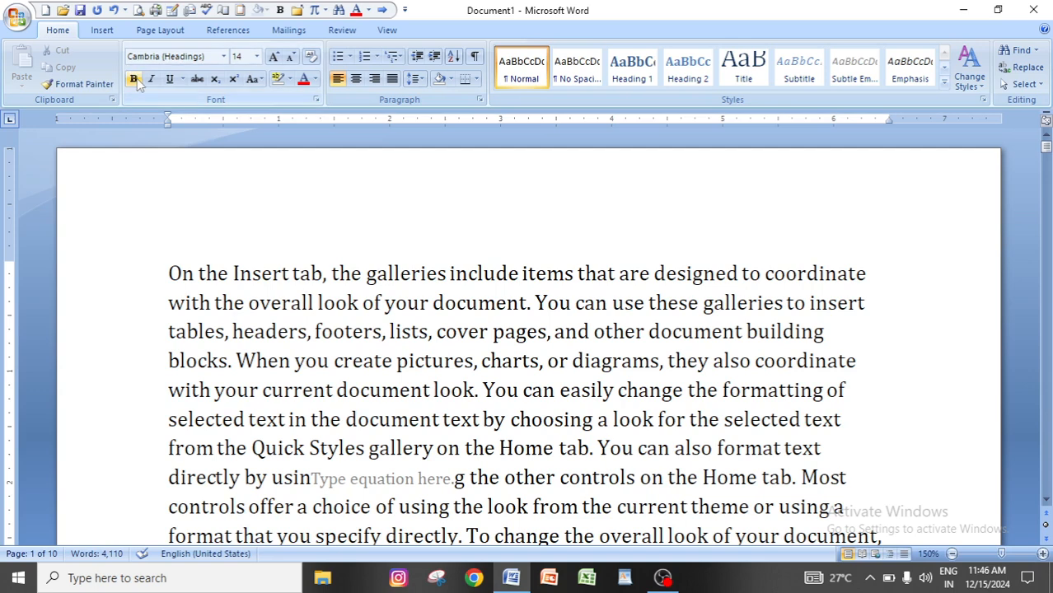
left_click_drag(168, 273, 522, 392)
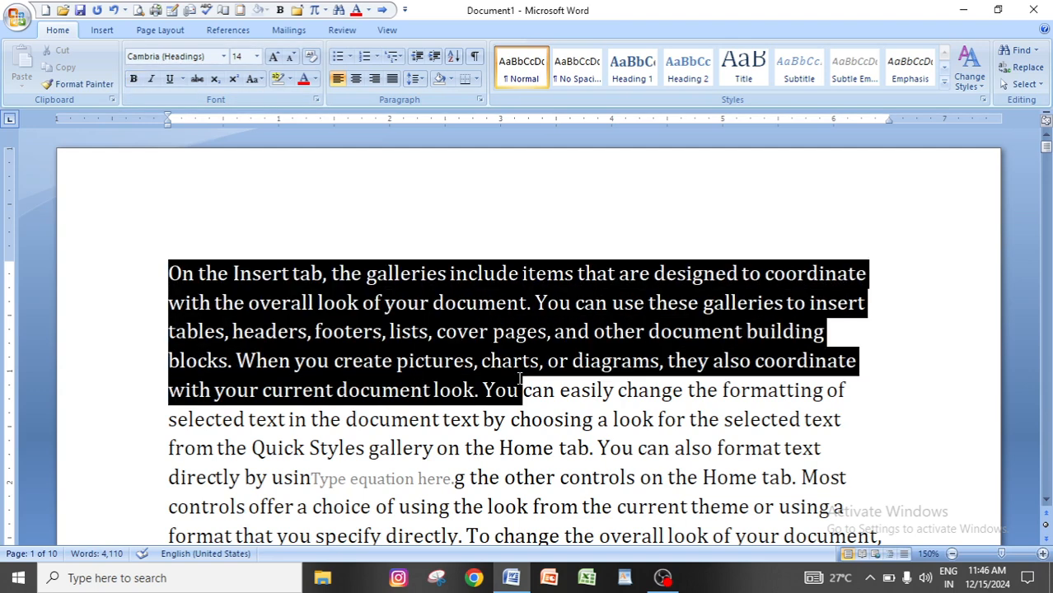
left_click(279, 10)
left_click(514, 420)
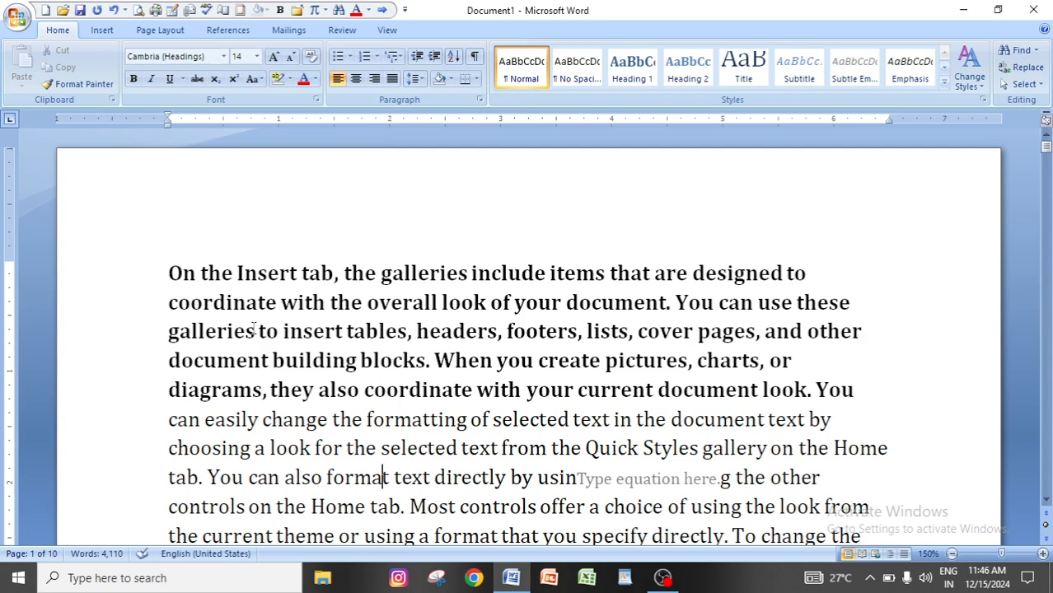
key("ctrl+z")
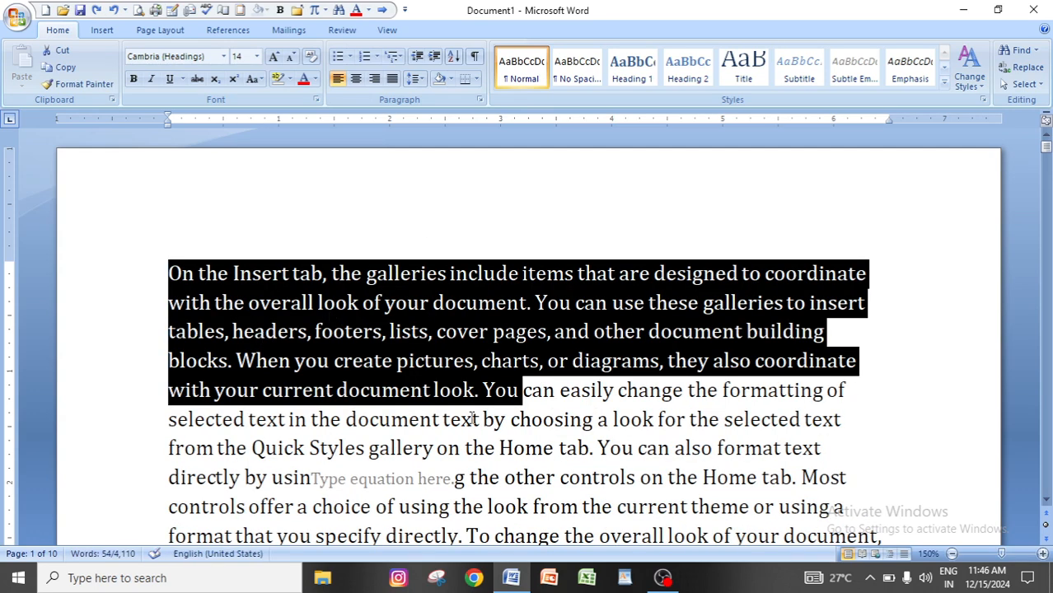
left_click(474, 420)
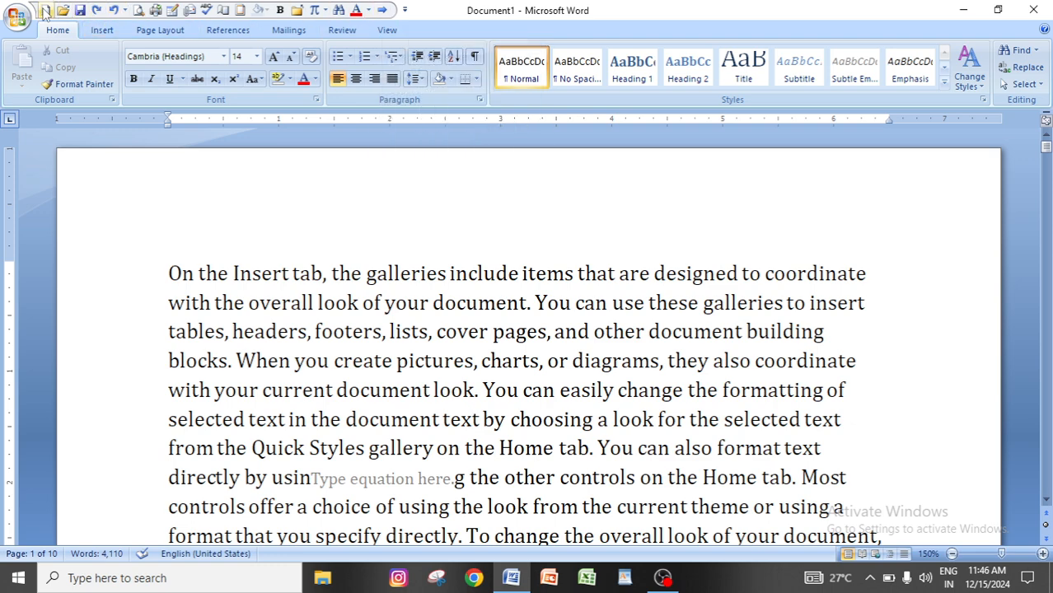
- Remove the New, Open, Save and E-mail commands from the Quick Access Toolbar
left_click(406, 10)
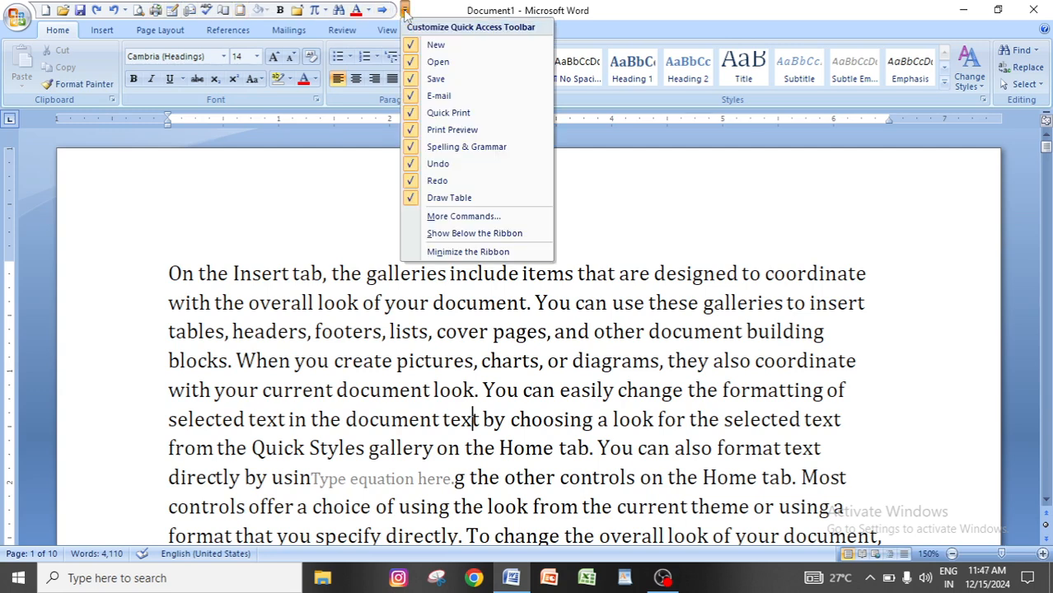
left_click(441, 49)
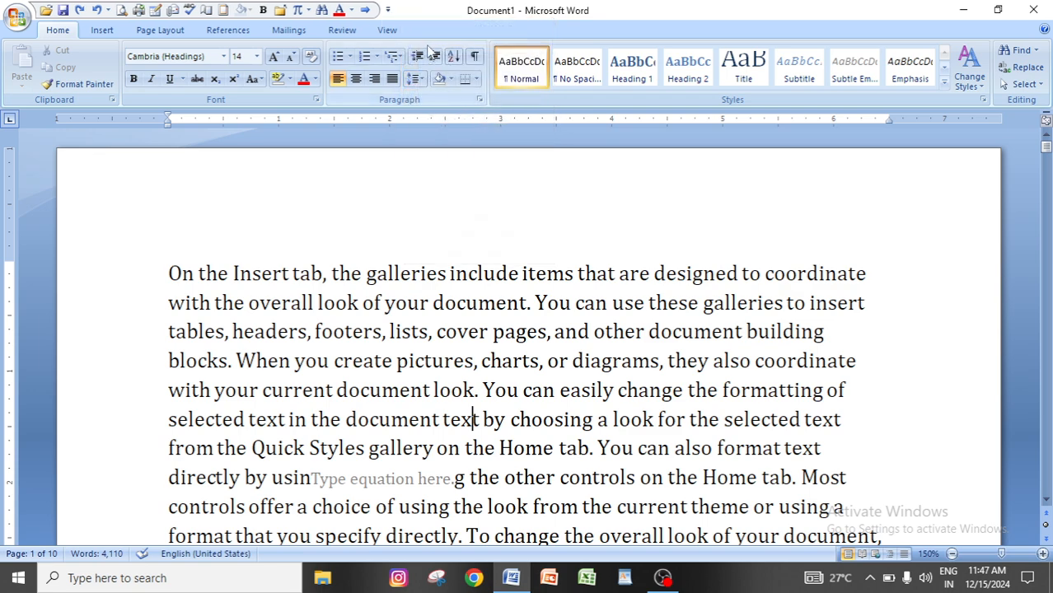
left_click(387, 10)
left_click(412, 63)
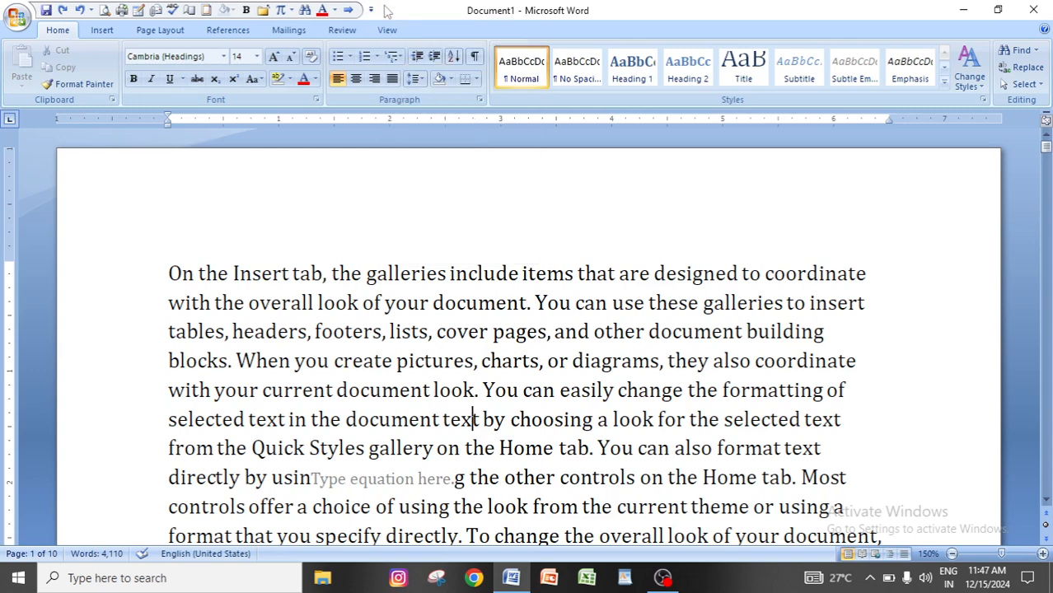
left_click(370, 10)
left_click(401, 78)
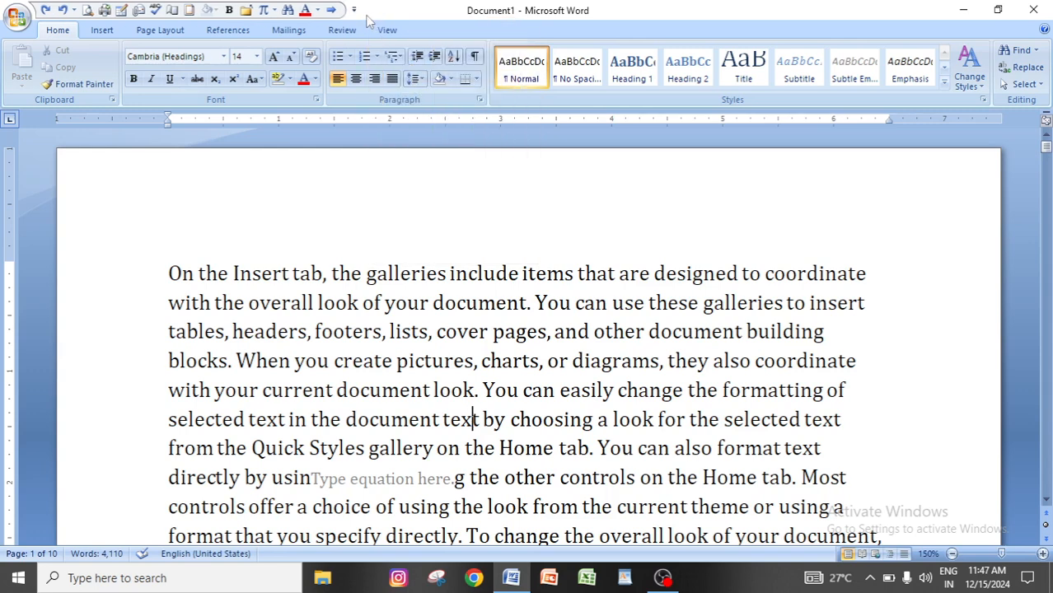
left_click(353, 9)
left_click(385, 95)
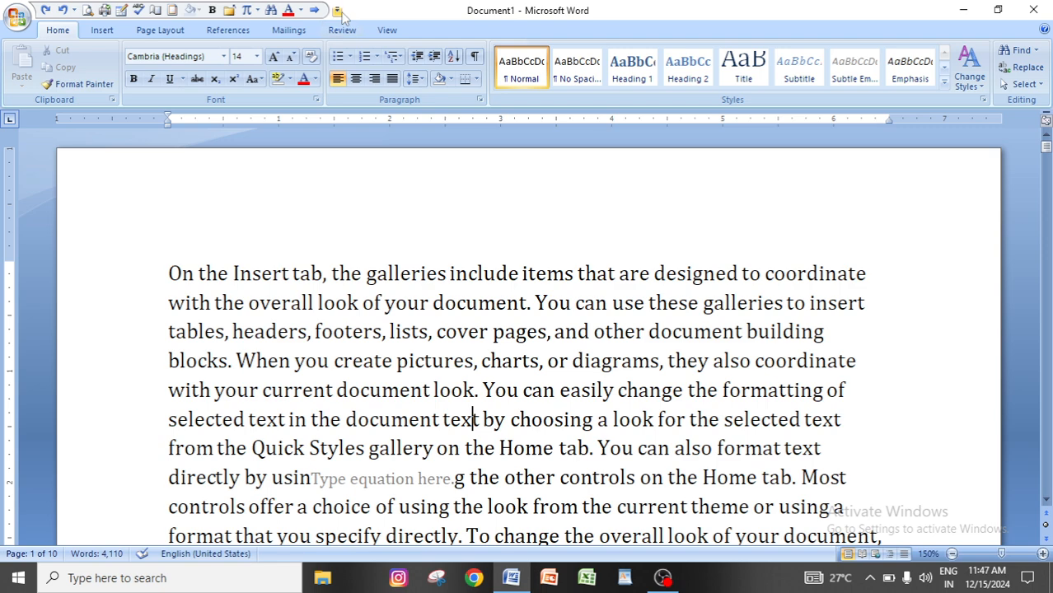
- Remove the Quick Print, Print Preview and Spelling & Grammar commands from the Quick Access Toolbar
left_click(335, 9)
left_click(370, 108)
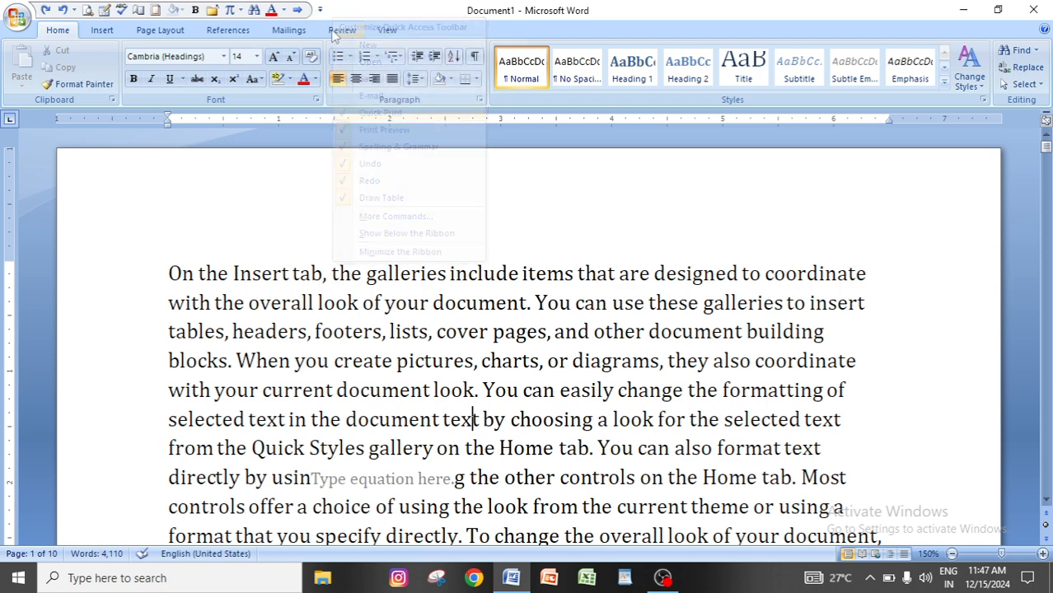
left_click(320, 9)
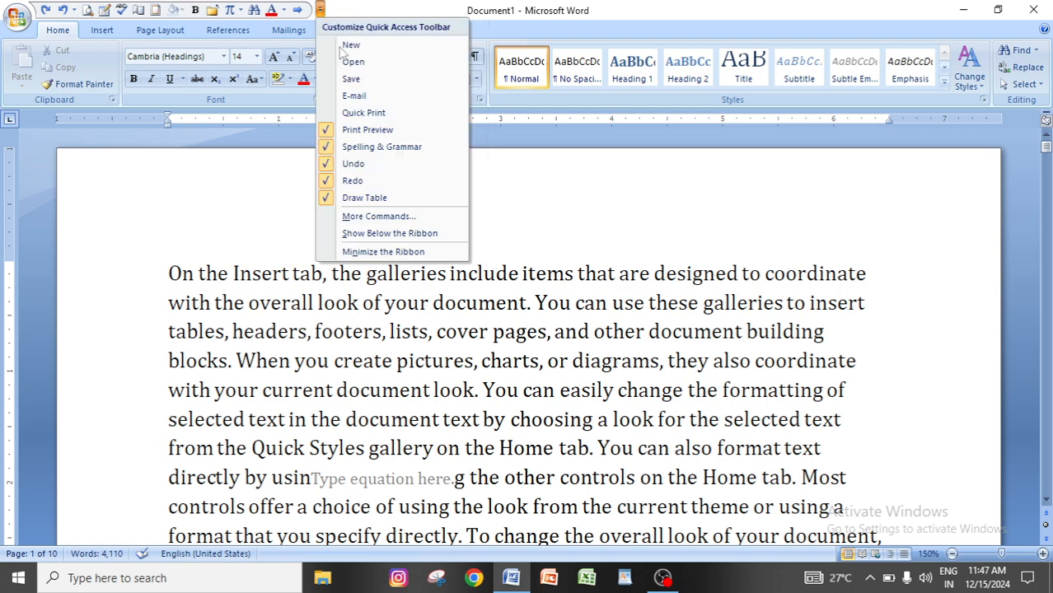
left_click(366, 127)
left_click(303, 10)
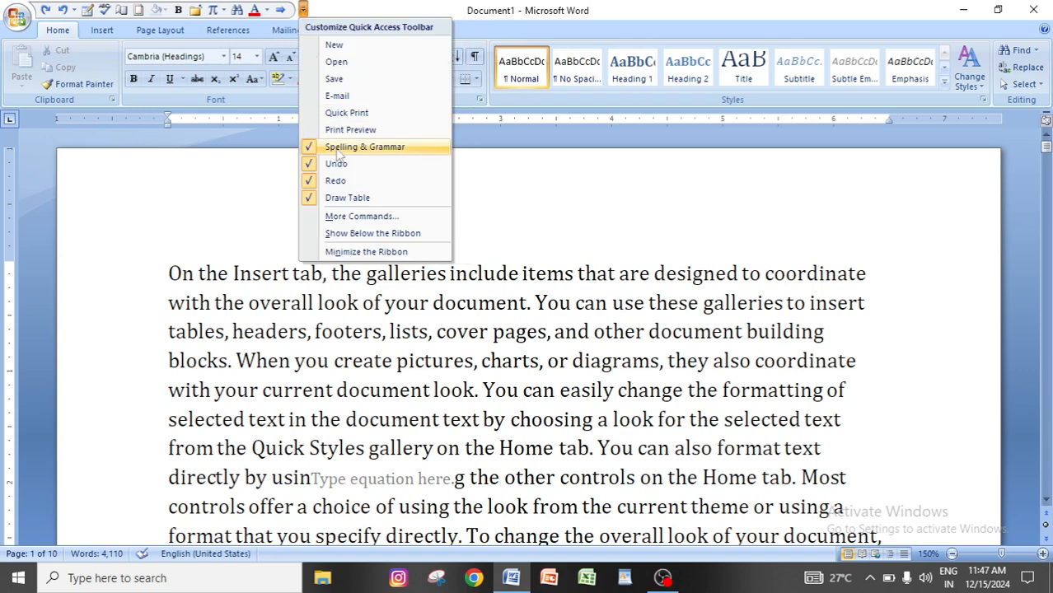
left_click(367, 145)
- Remove the Undo, Redo and Draw Table commands from the Quick Access Toolbar
left_click(286, 10)
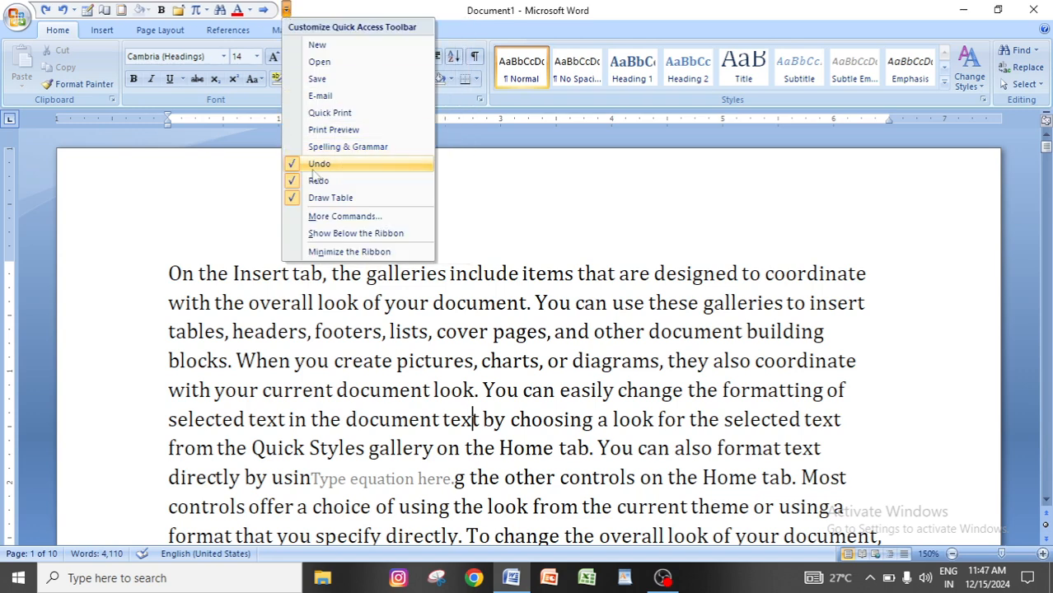
left_click(366, 164)
left_click(261, 9)
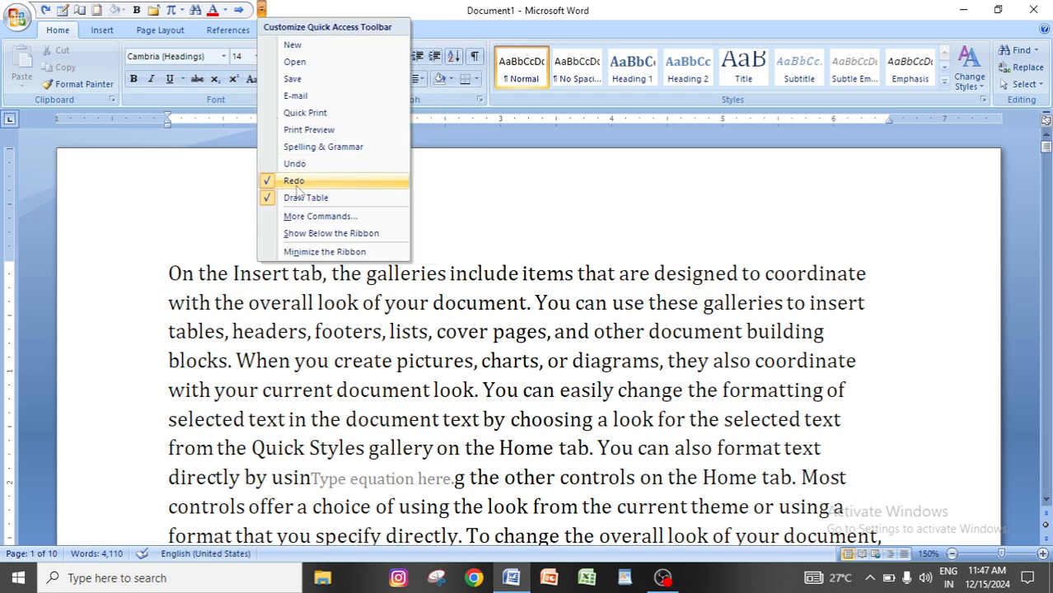
left_click(295, 181)
left_click(244, 9)
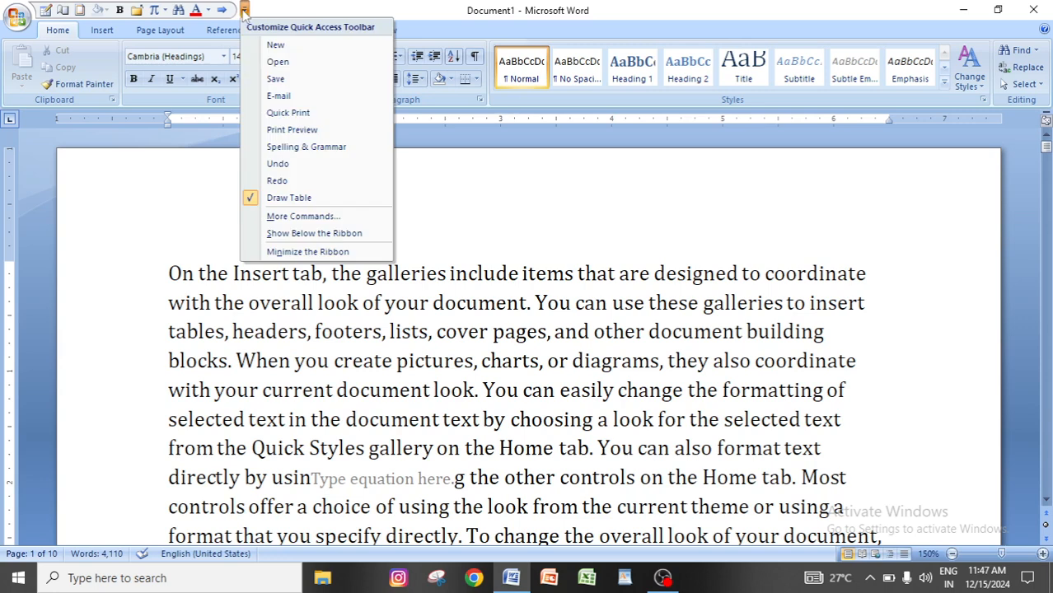
left_click(296, 197)
left_click(229, 10)
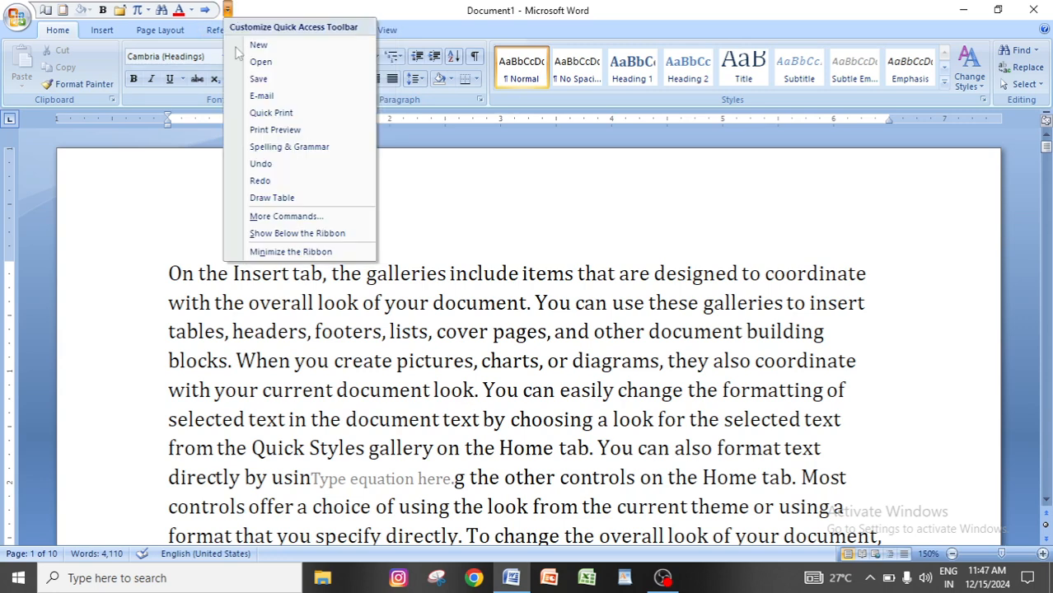
left_click(16, 20)
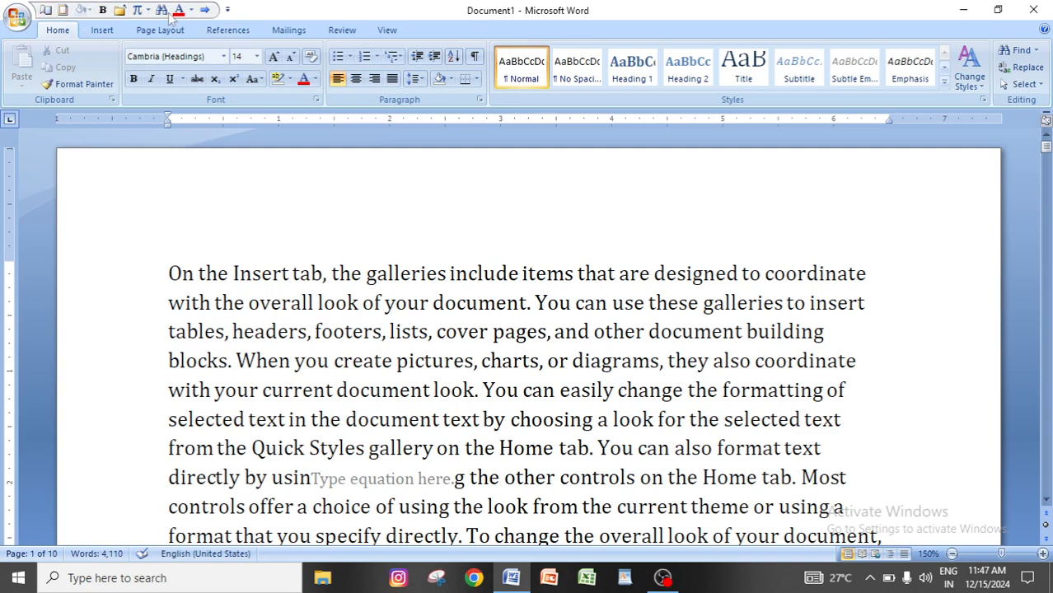
- Try removing Go To, Font Color, Find and Equation from the Quick Access Toolbar's command list in Word Options
left_click(227, 10)
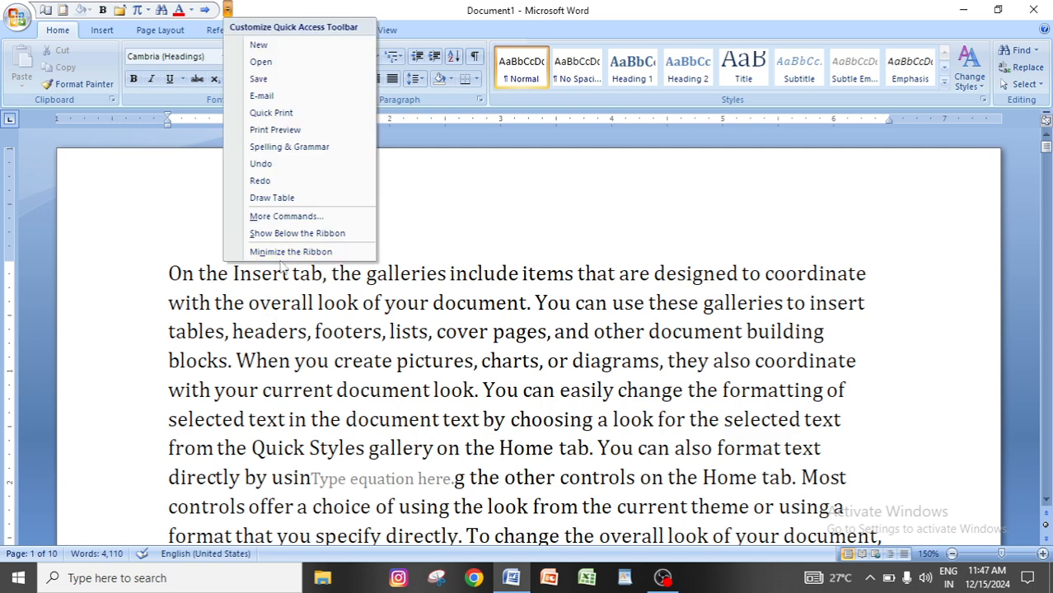
left_click(284, 216)
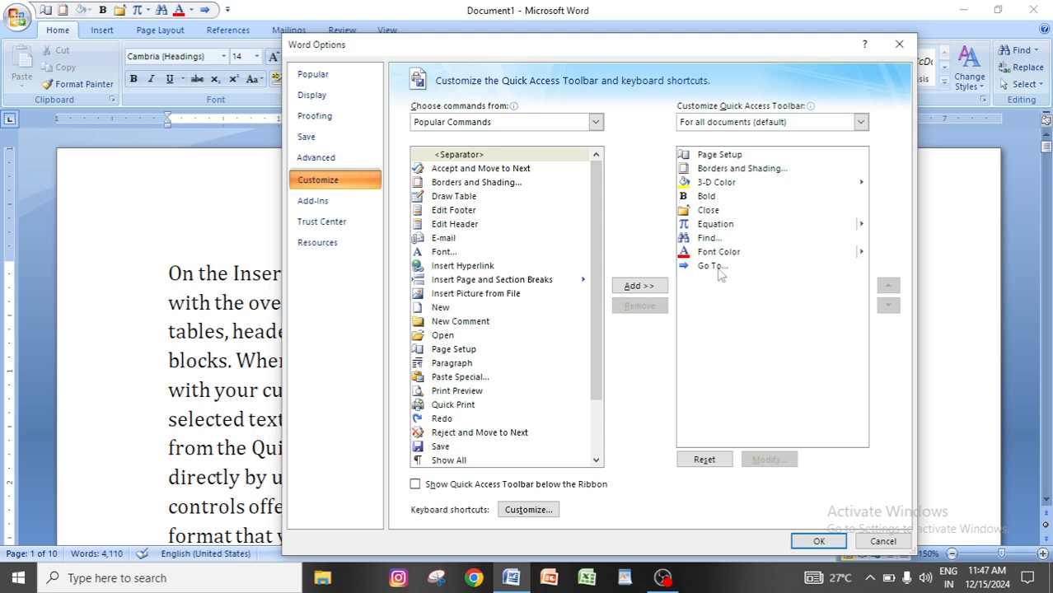
left_click(715, 266)
left_click(638, 308)
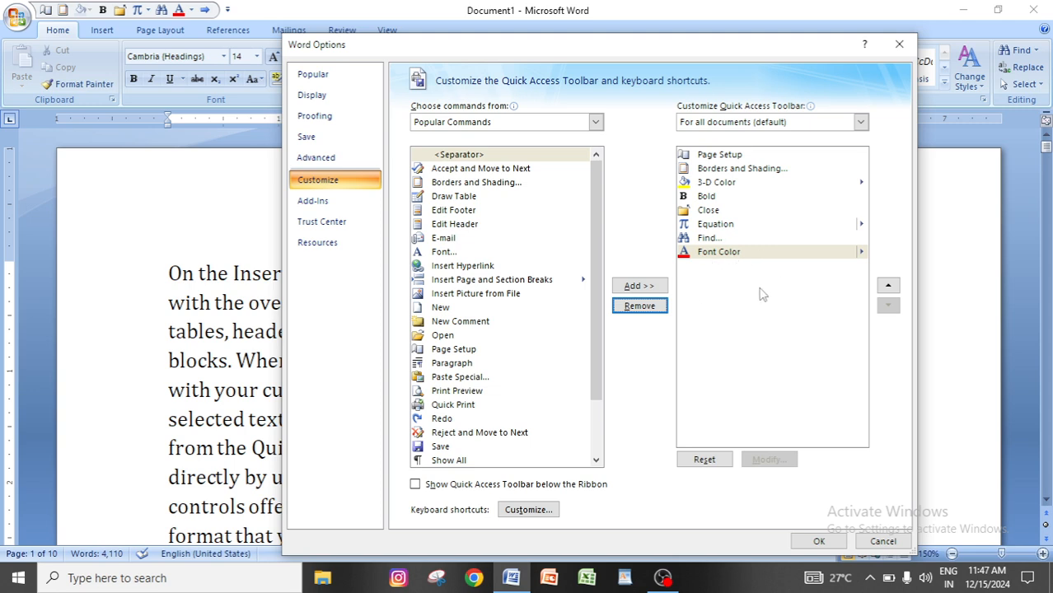
left_click(702, 254)
left_click(639, 306)
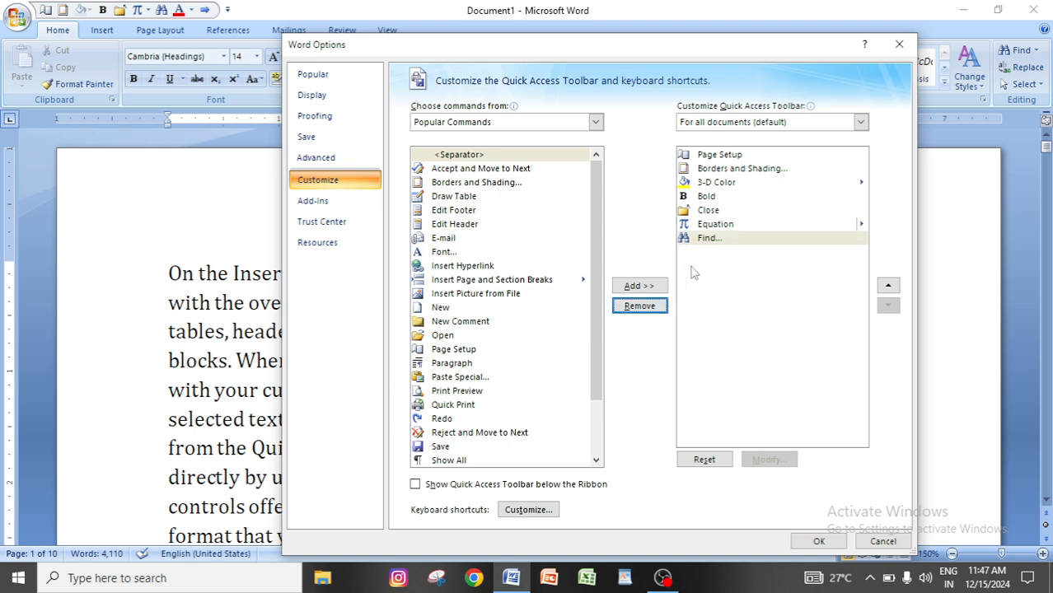
left_click(709, 238)
left_click(639, 305)
left_click(709, 226)
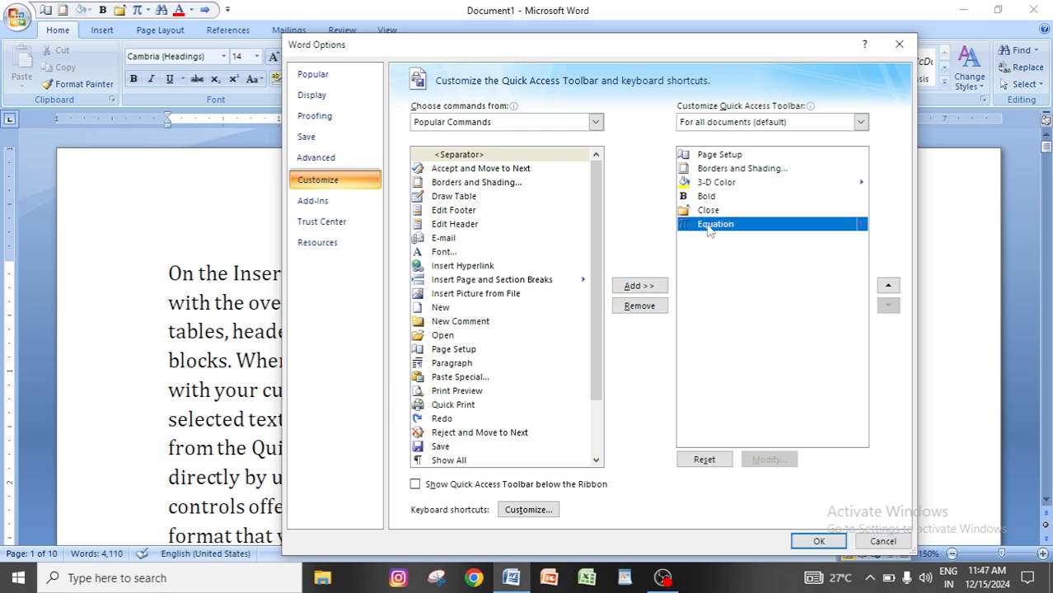
left_click(639, 306)
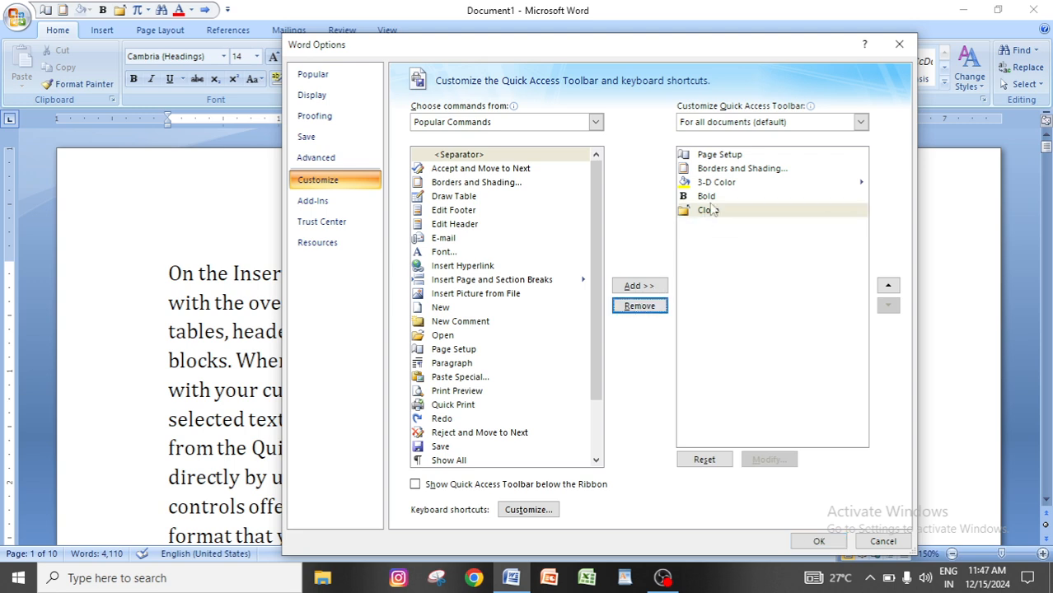
- Take Bold, Close, 3-D Color, Borders and Shading and Page Setup off the toolbar's command list, and close Word Options without applying the removals
left_click(706, 196)
left_click(640, 306)
left_click(708, 196)
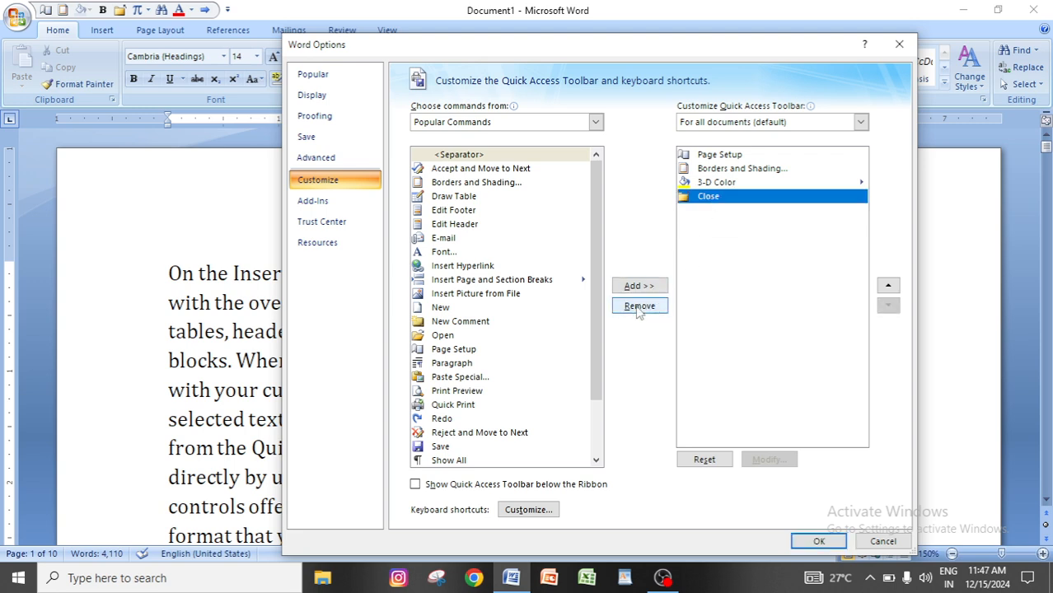
left_click(639, 305)
left_click(716, 183)
left_click(639, 305)
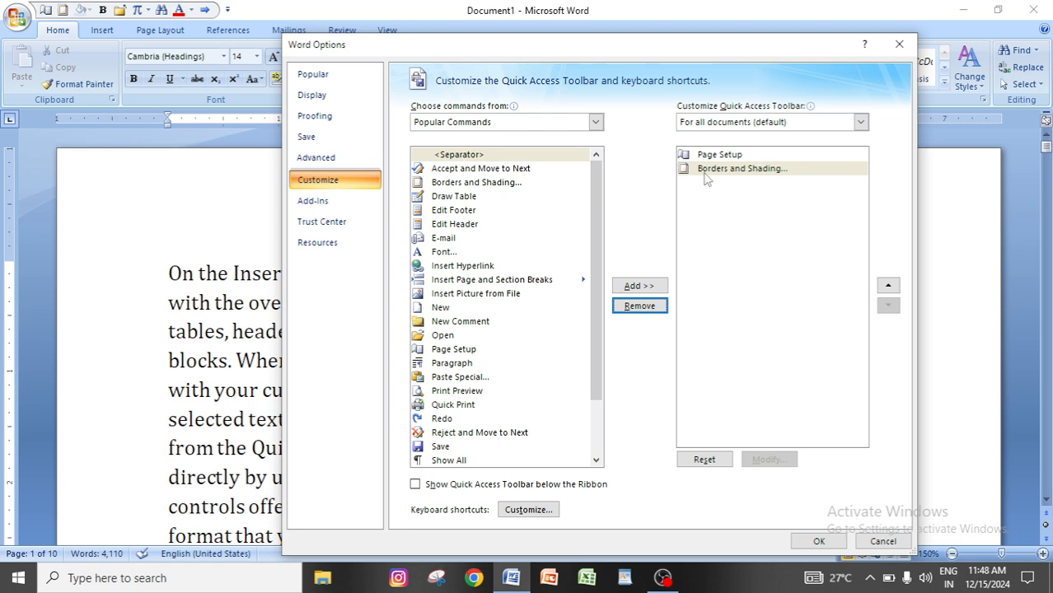
left_click(707, 170)
left_click(637, 308)
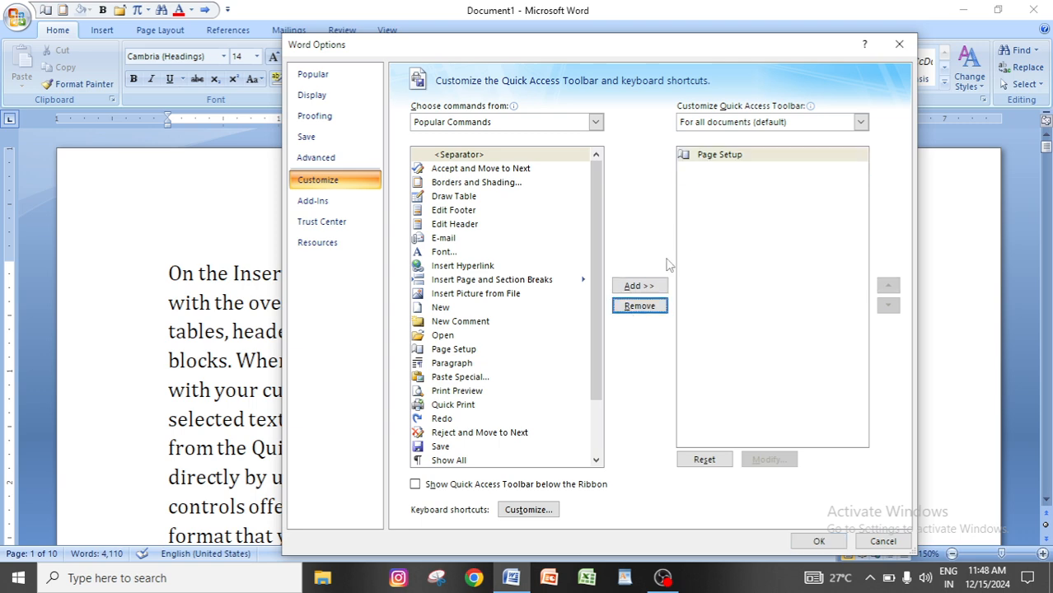
left_click(710, 157)
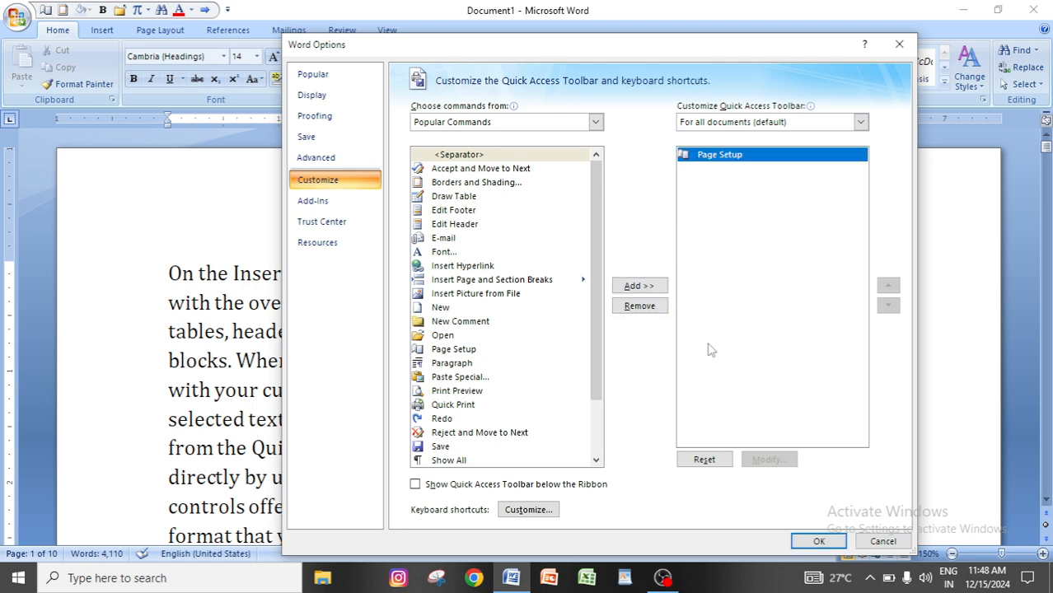
left_click(637, 308)
left_click(898, 44)
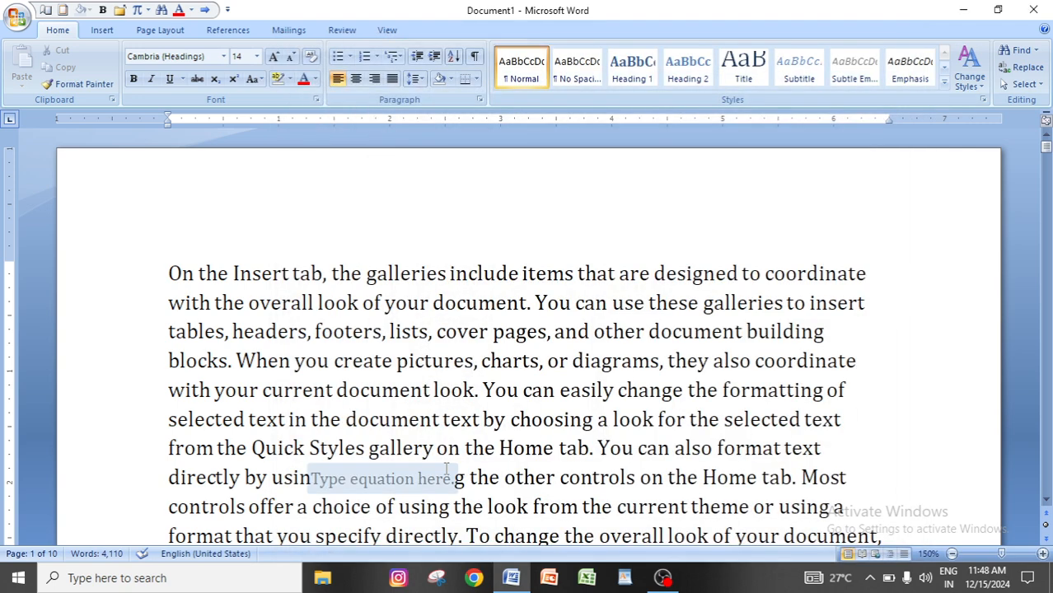
scroll(366, 362, "down", 3)
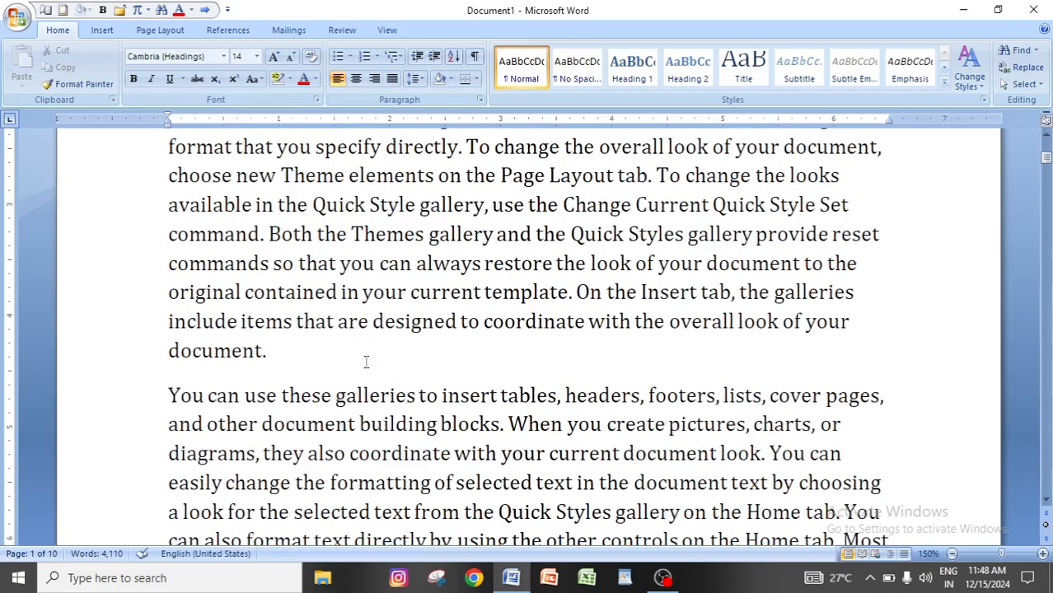
scroll(412, 387, "up", 5)
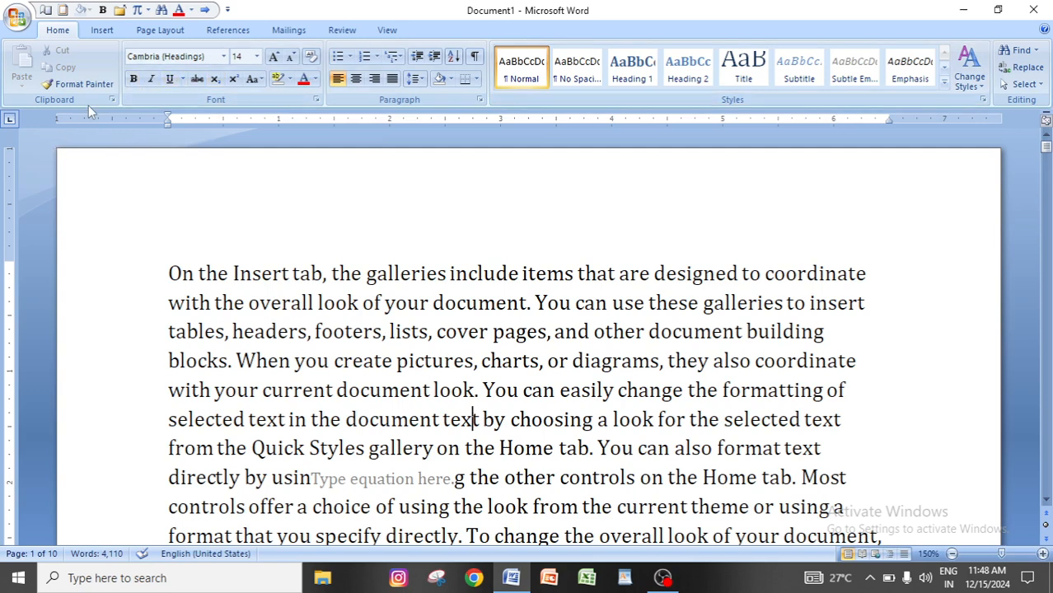
left_click(229, 11)
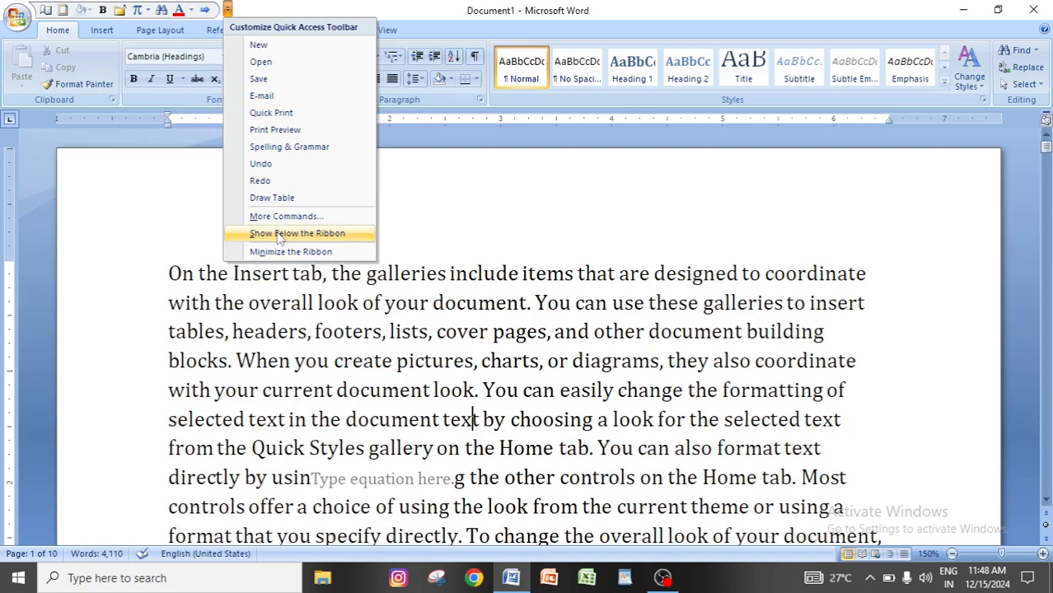
left_click(66, 202)
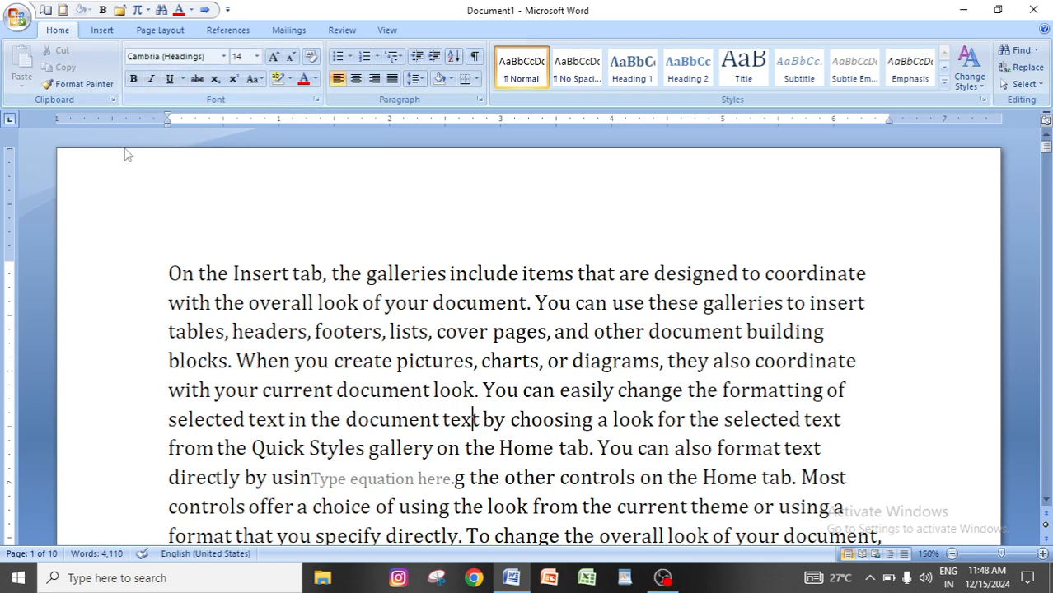
- Move the Quick Access Toolbar below the ribbon, return it above the ribbon, and place it below the ribbon again
left_click(228, 9)
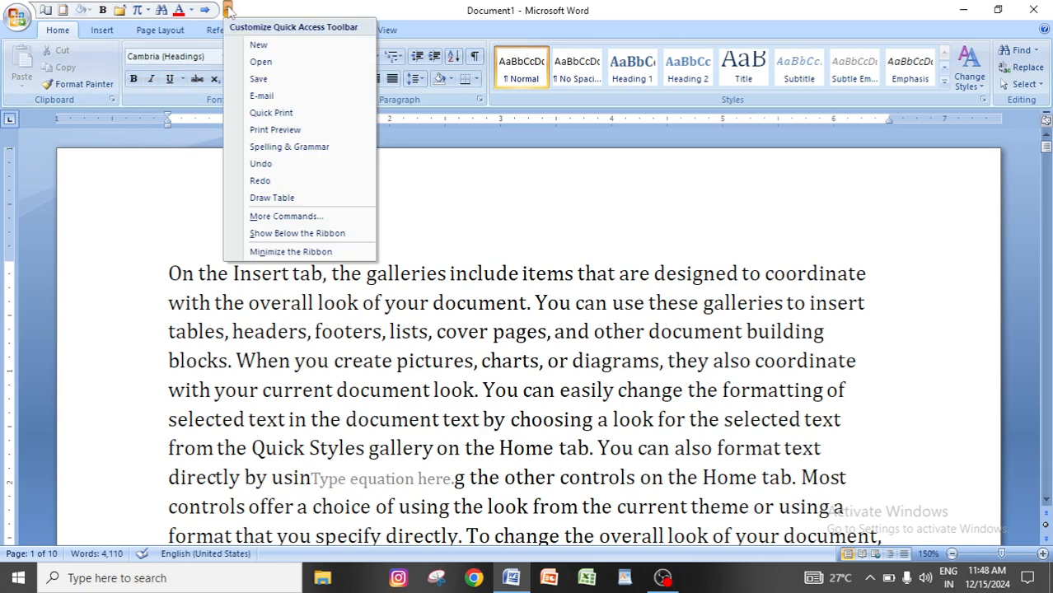
left_click(295, 234)
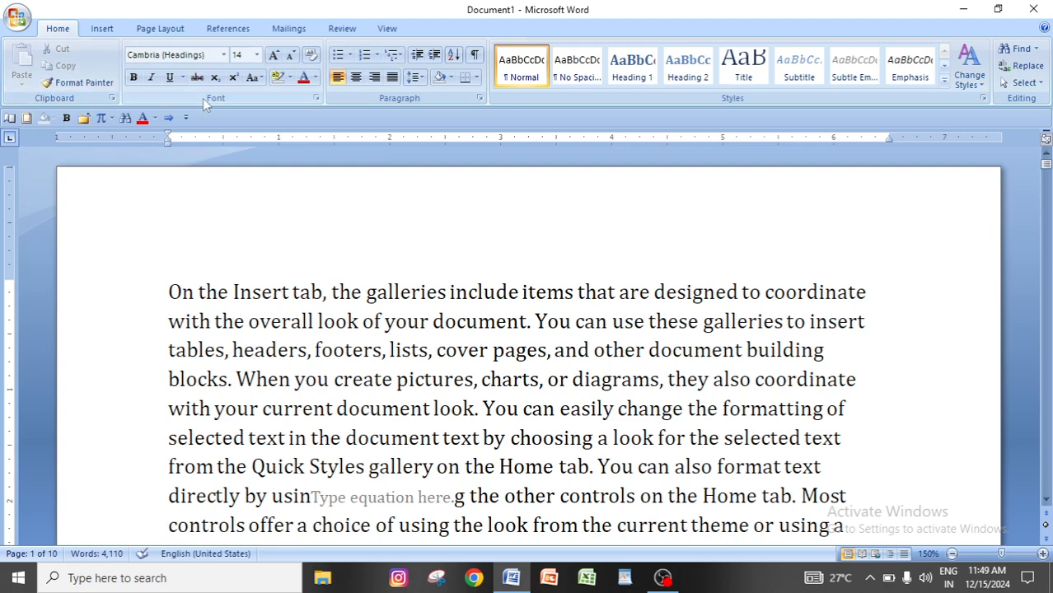
left_click(186, 119)
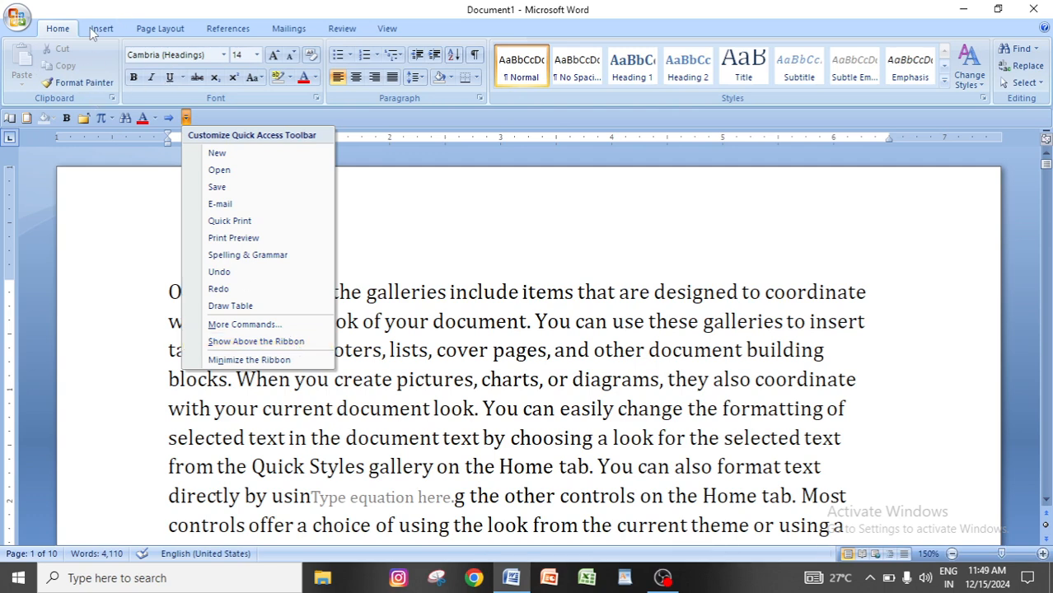
left_click(255, 341)
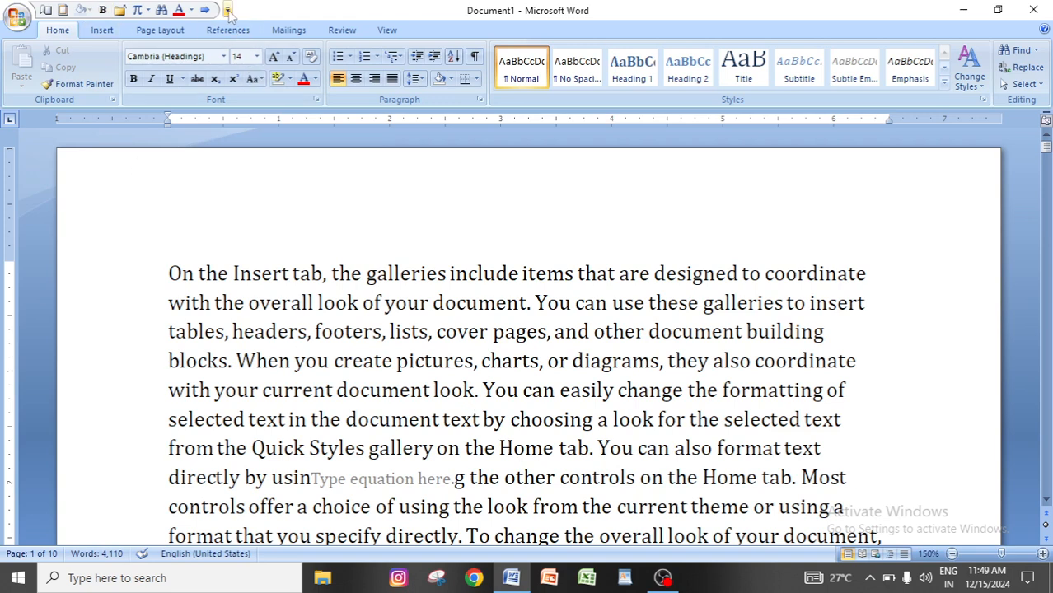
left_click(227, 10)
left_click(333, 234)
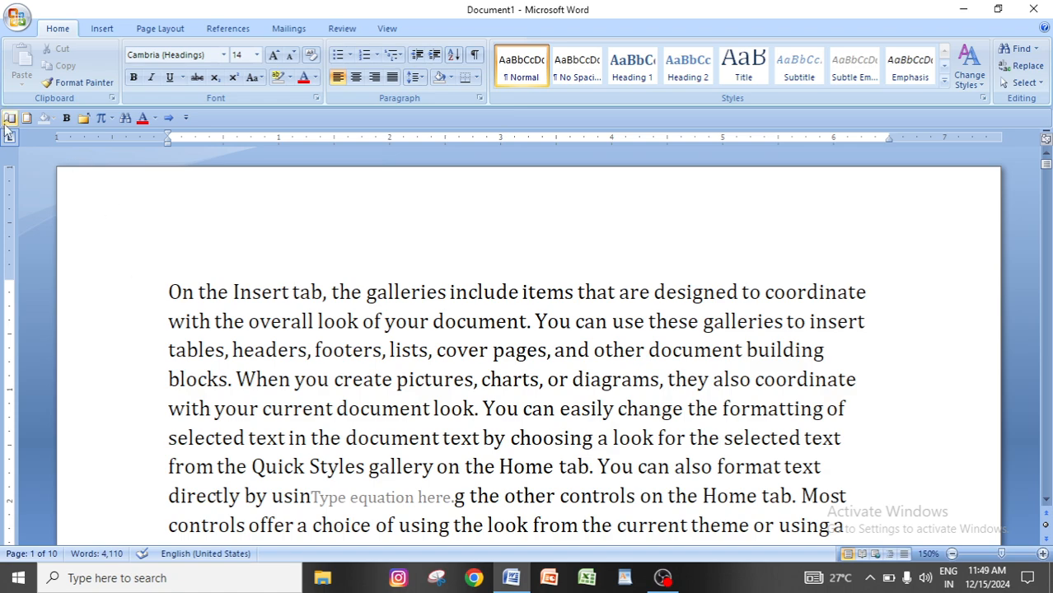
- Open up an empty page before the paragraph starting "When you create pictures" on page 2
scroll(324, 286, "down", 10)
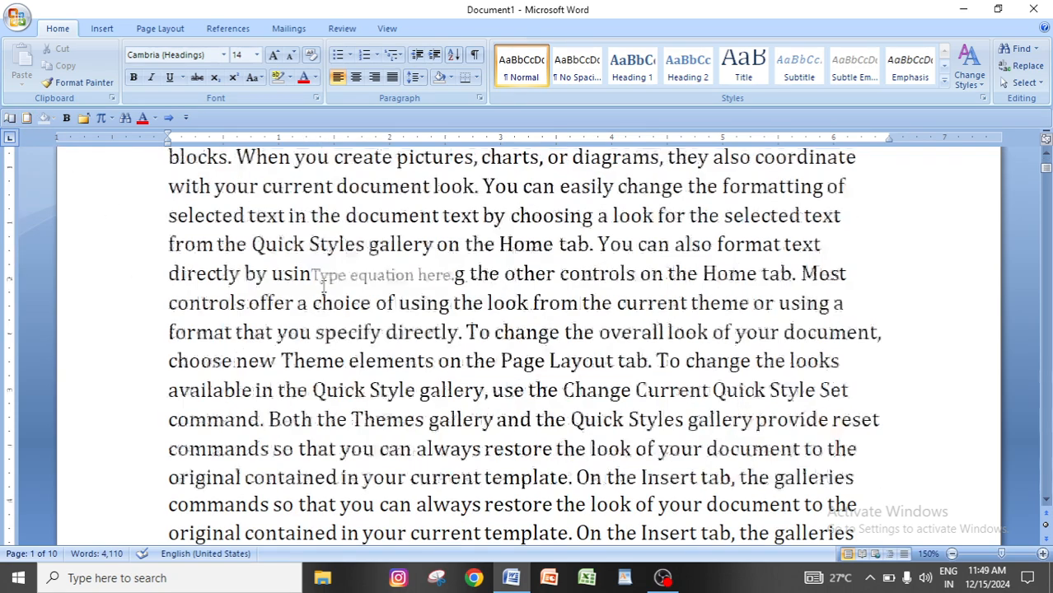
scroll(516, 234, "up", 4)
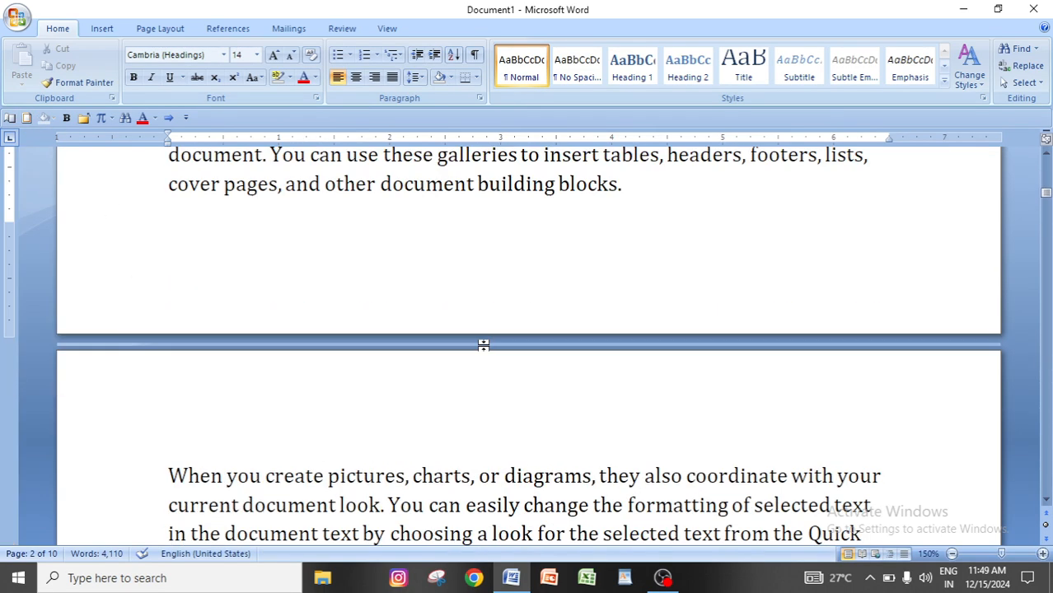
scroll(672, 301, "down", 5)
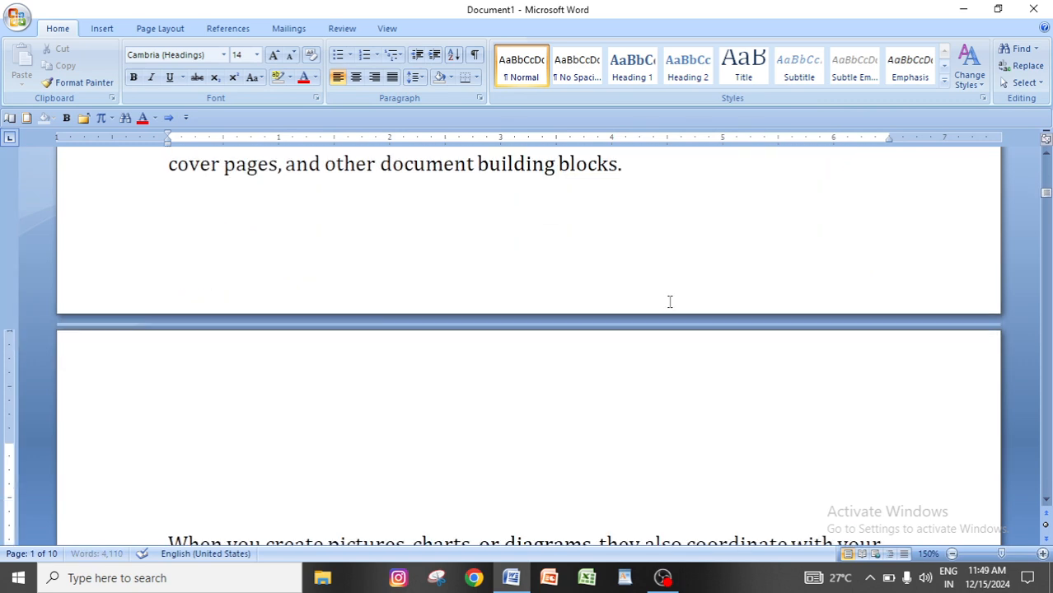
scroll(669, 301, "up", 3)
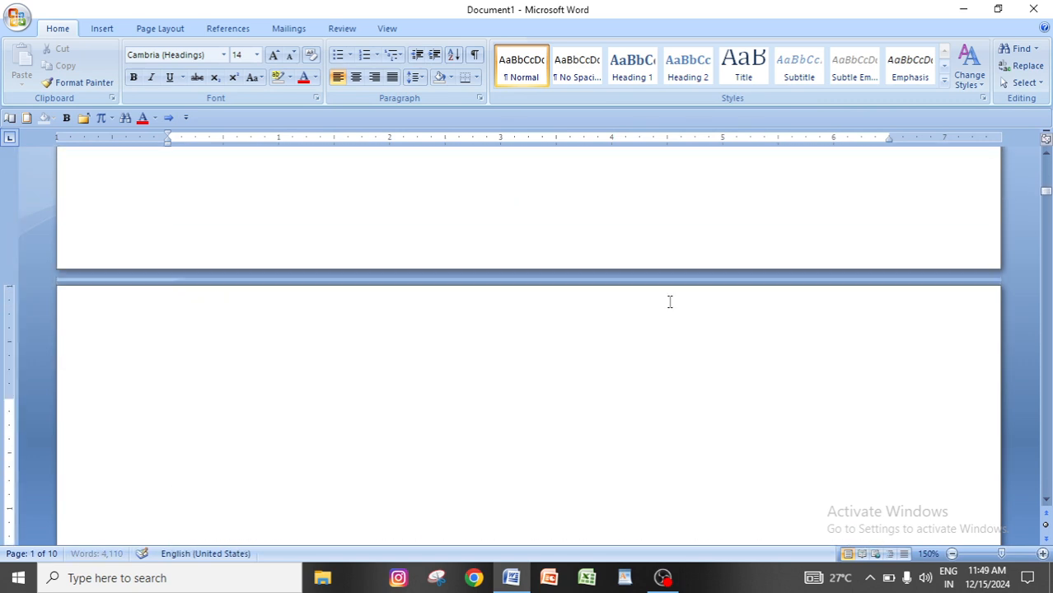
scroll(445, 430, "down", 2)
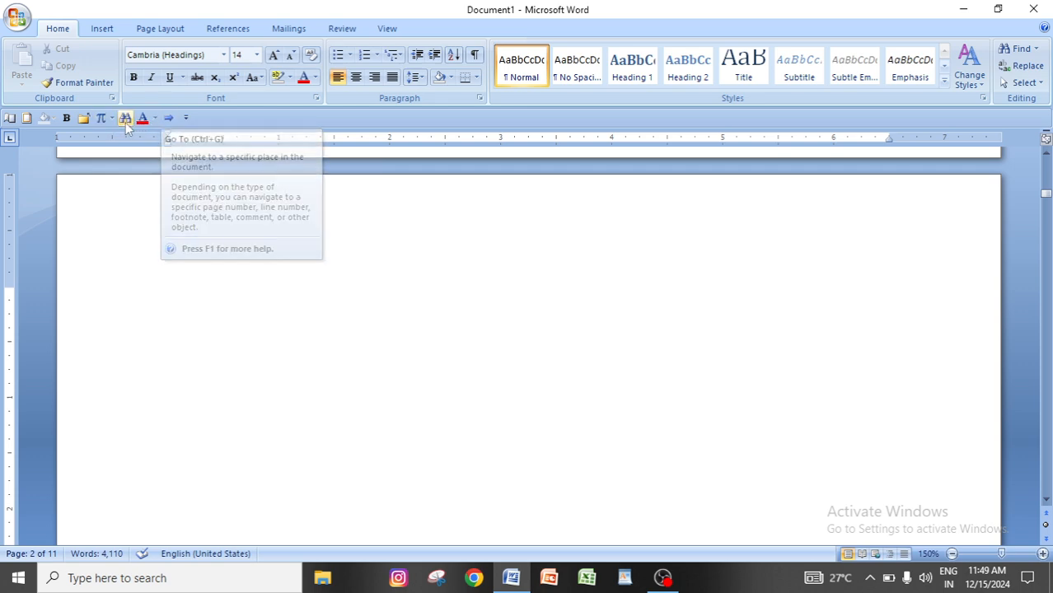
- Look at the Borders and Shading settings with the command on the Quick Access Toolbar, and close them without changes
left_click(27, 120)
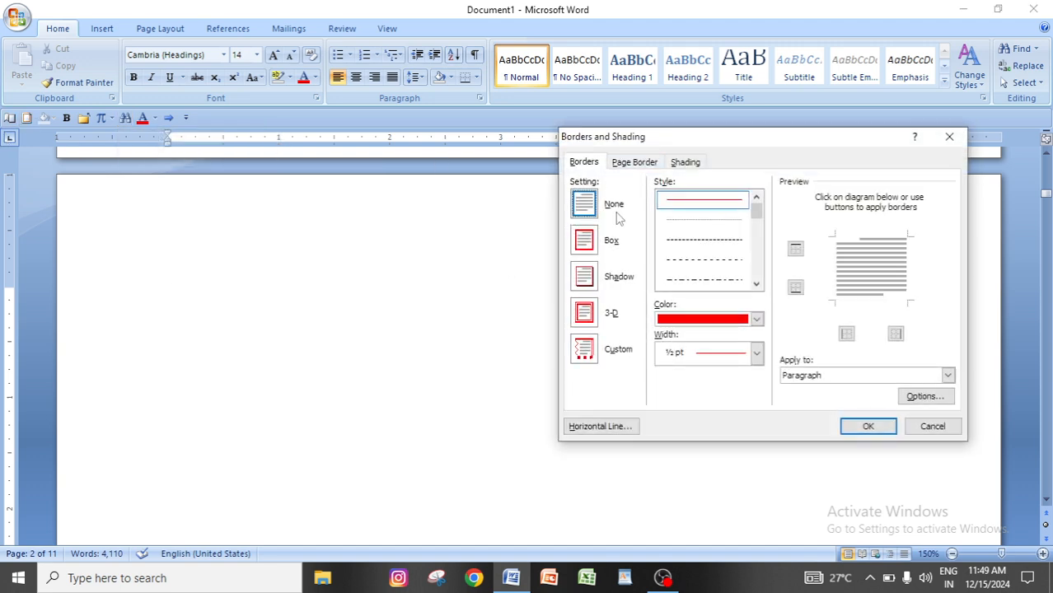
left_click(949, 136)
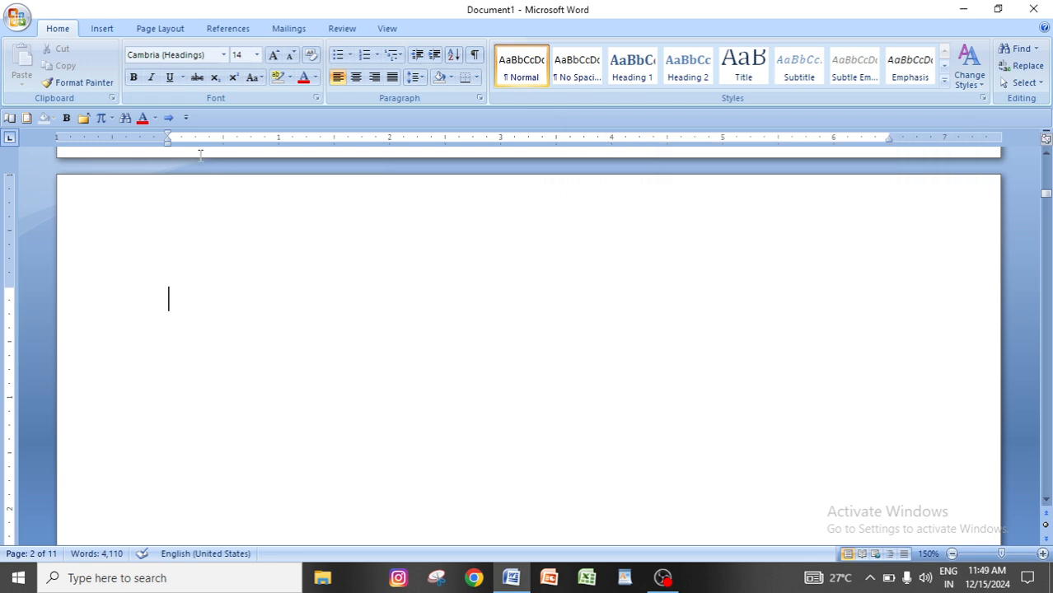
- Insert an empty equation on the blank page, look at the Font Color choices, and delete the equation
left_click(100, 118)
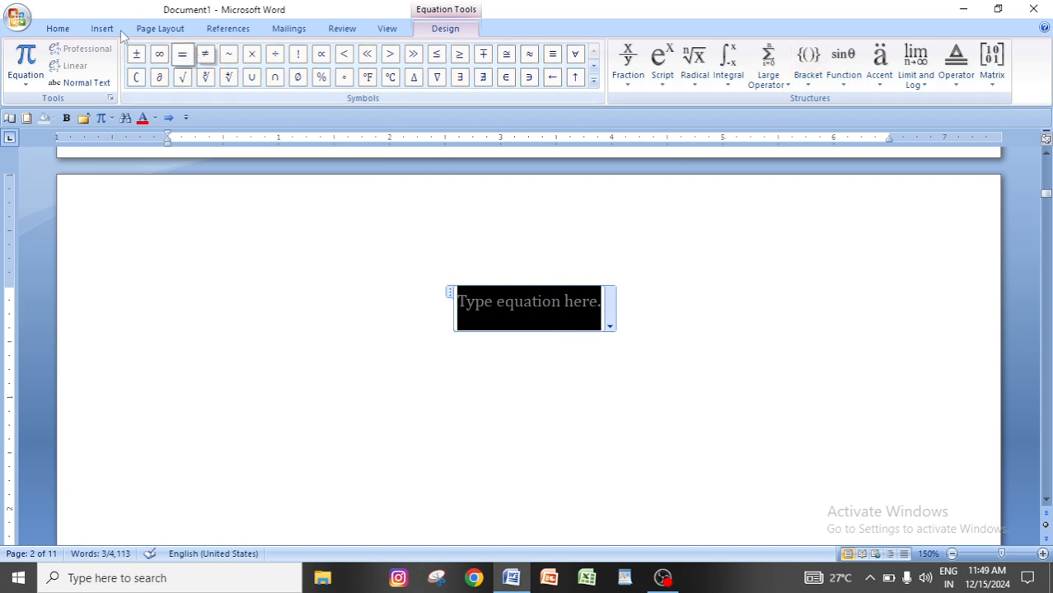
left_click(58, 29)
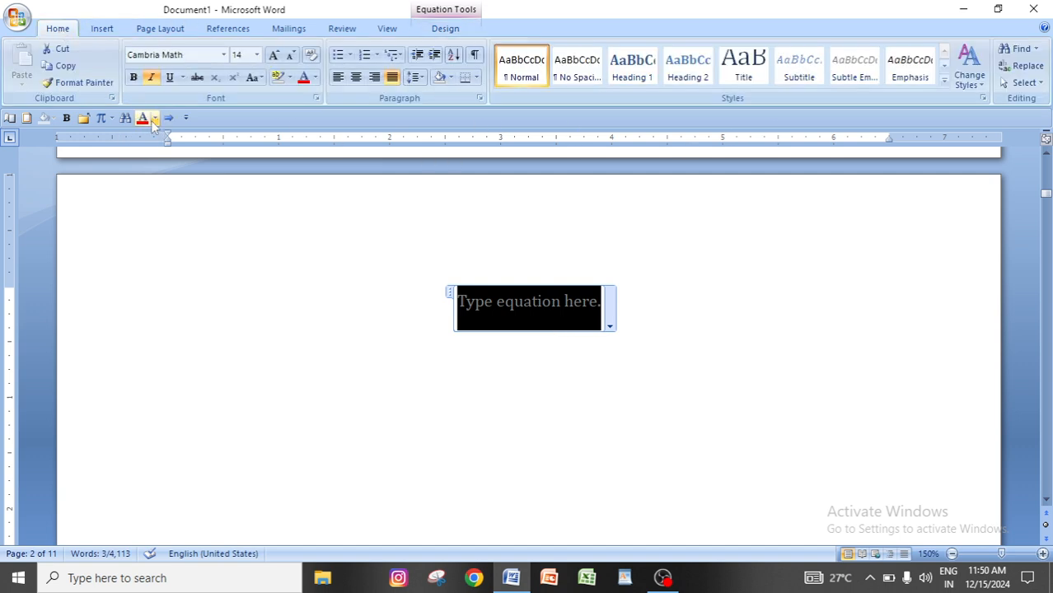
left_click(154, 119)
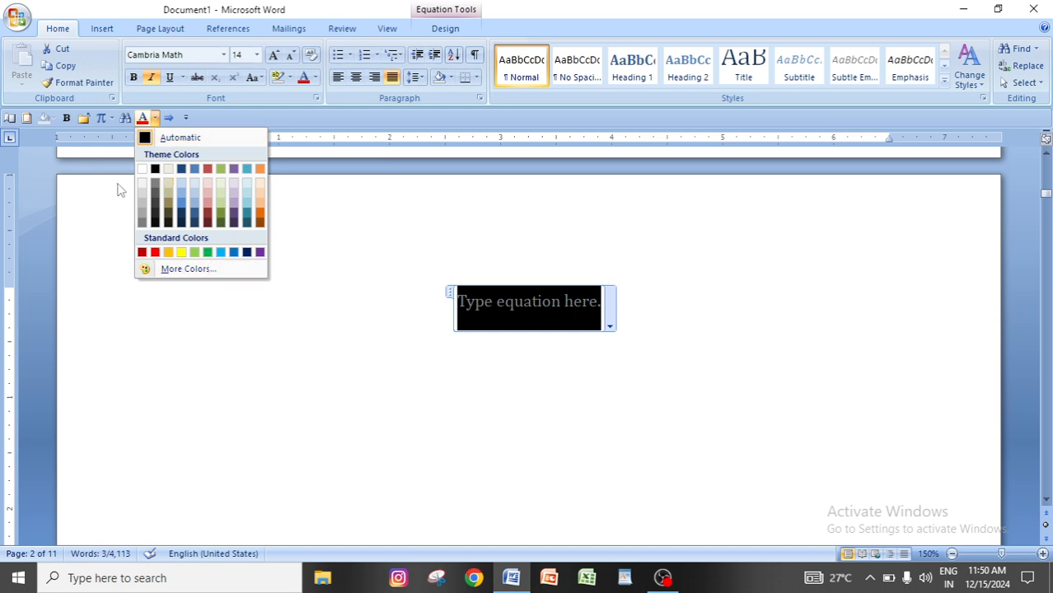
left_click(101, 229)
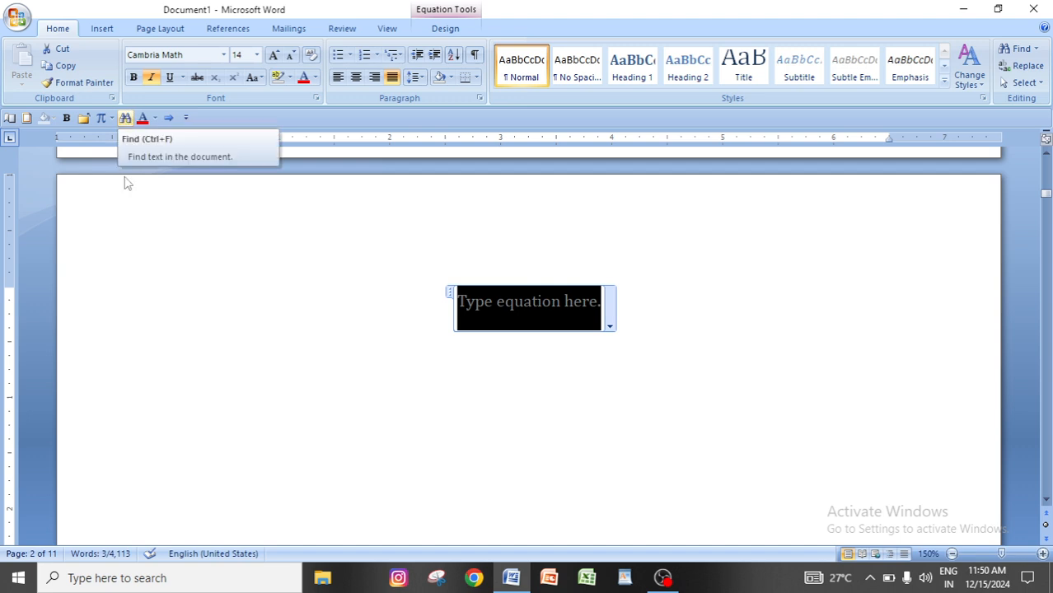
key("BackSpace")
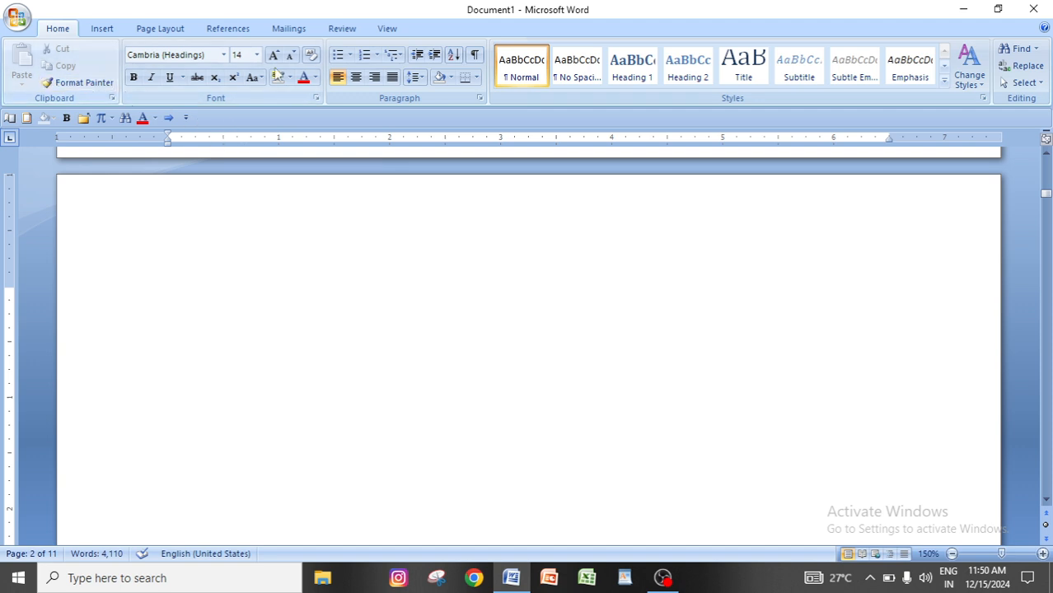
- Minimize the ribbon, view the beginning of the document on page 1, and restore the full ribbon
left_click(185, 119)
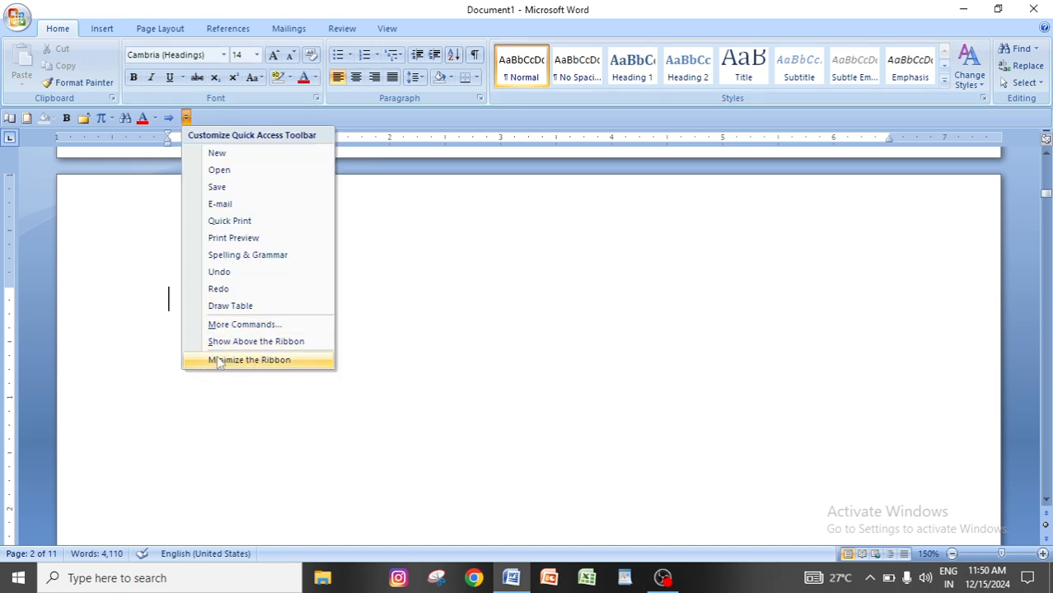
left_click(524, 357)
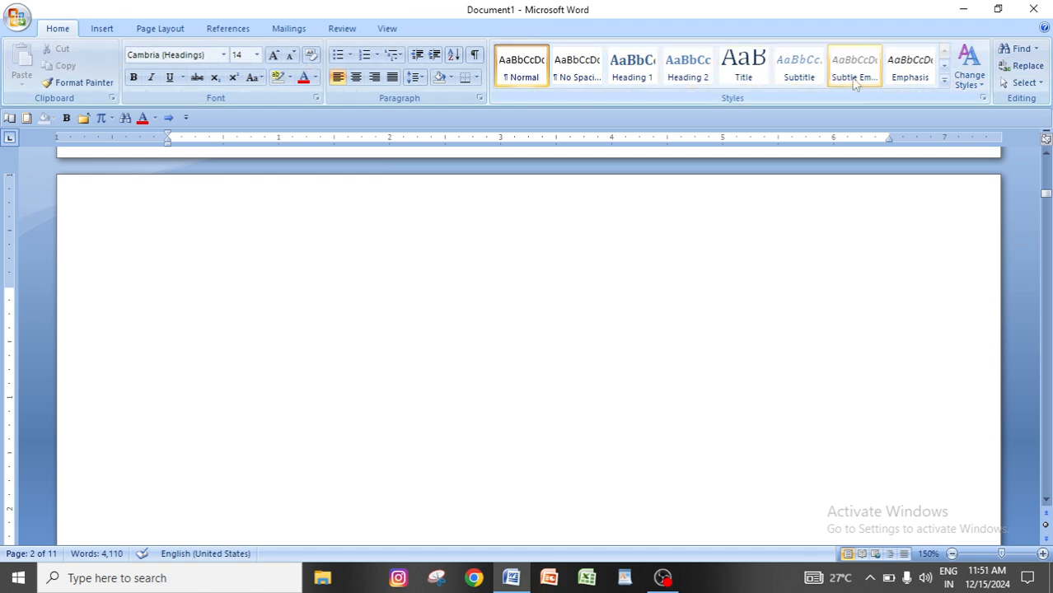
left_click(186, 118)
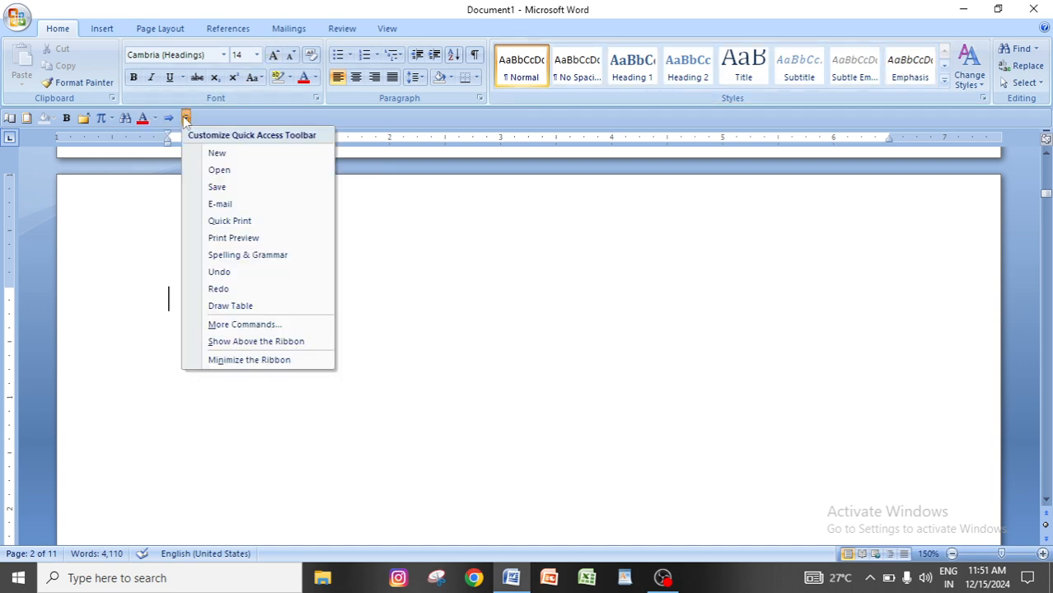
left_click(258, 361)
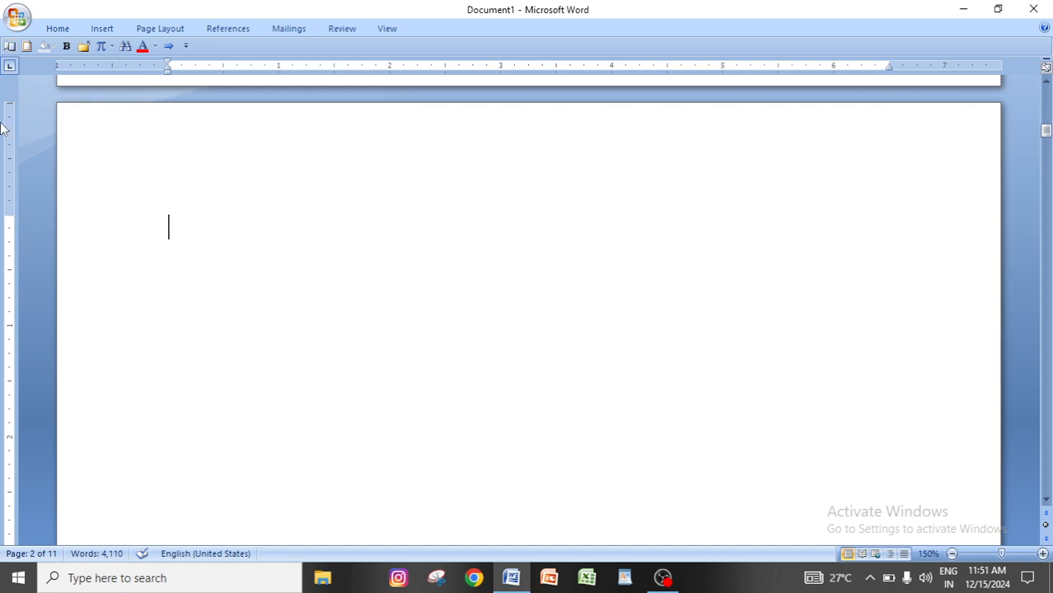
scroll(515, 235, "up", 6)
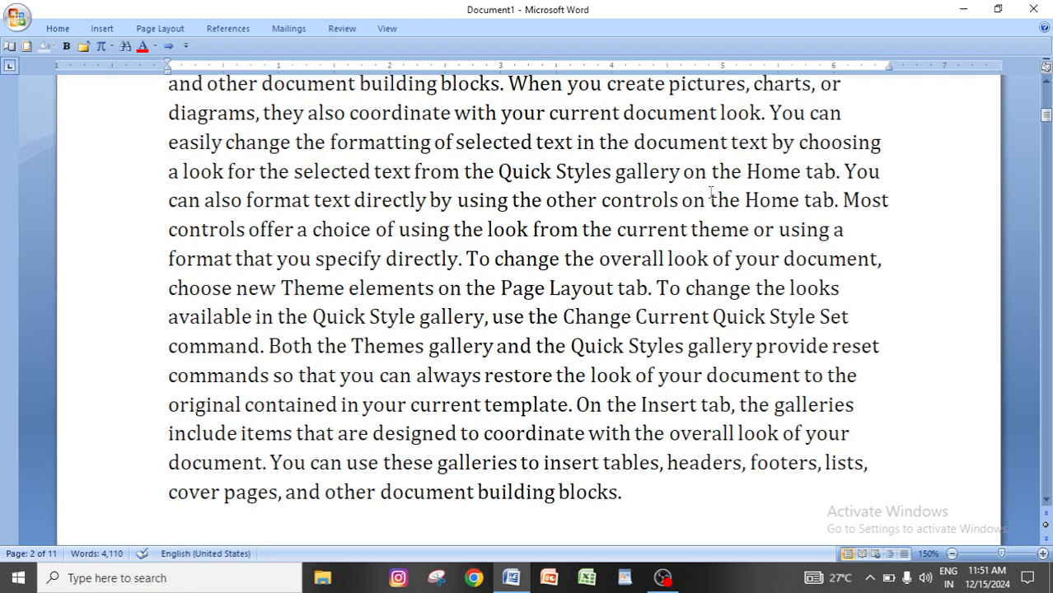
left_click_drag(1044, 115, 1044, 93)
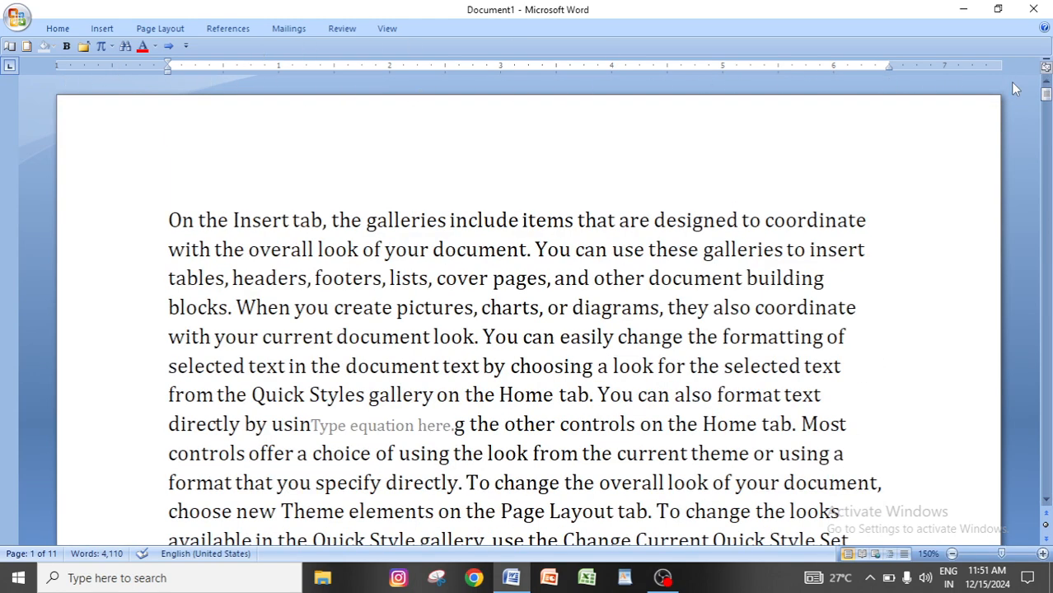
left_click(185, 46)
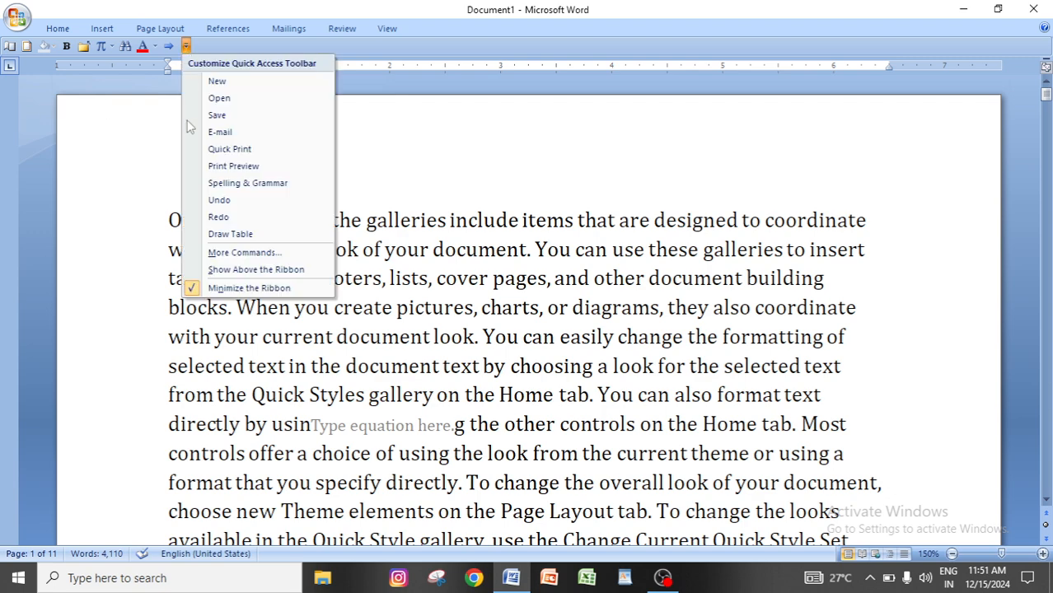
left_click(238, 290)
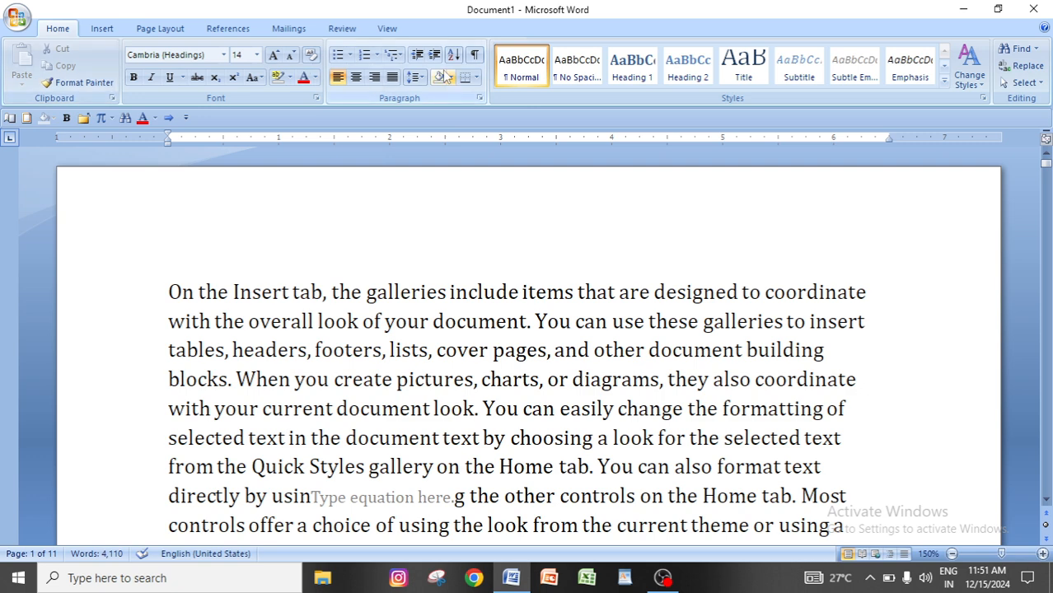
- Minimize the ribbon once more and bring it back to full size
left_click(184, 121)
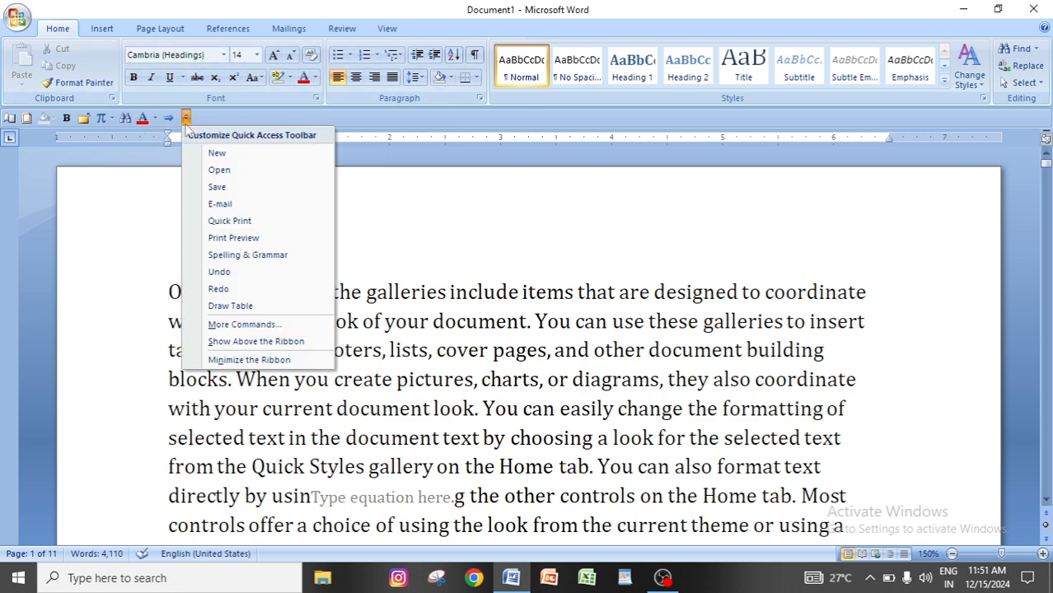
left_click(258, 363)
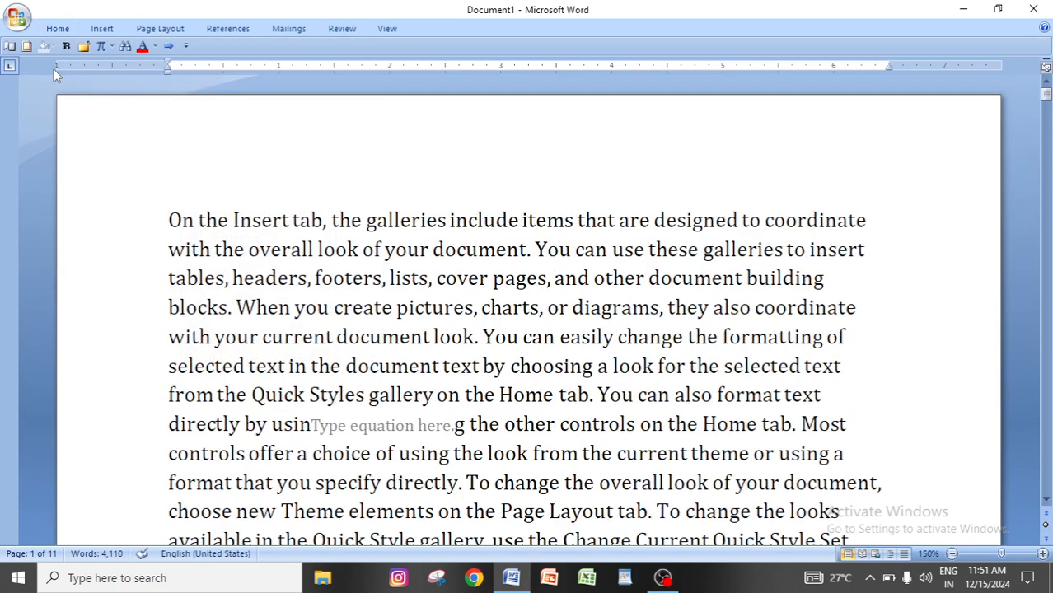
left_click(186, 46)
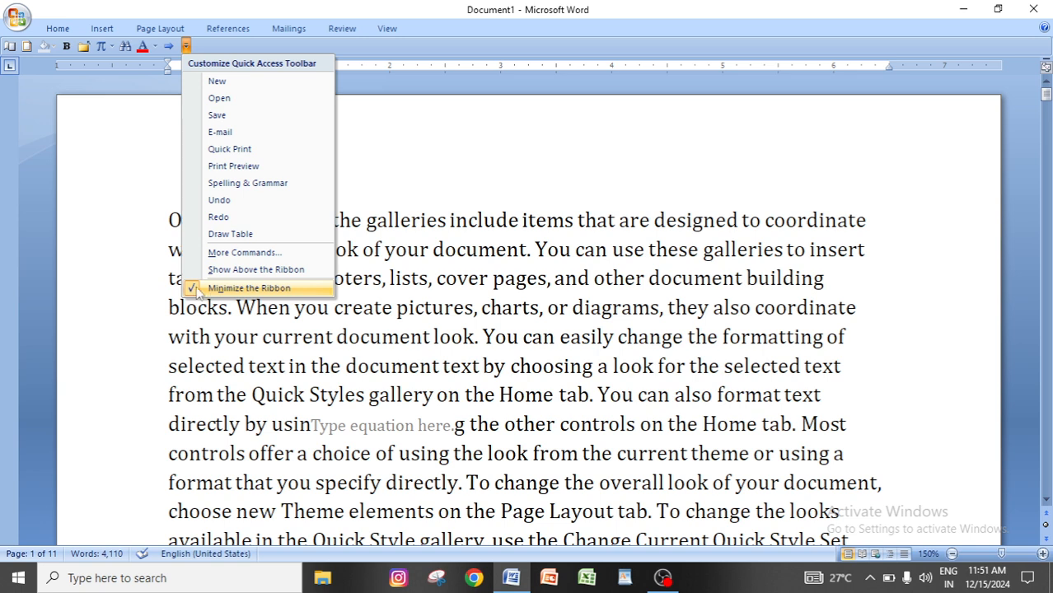
left_click(236, 289)
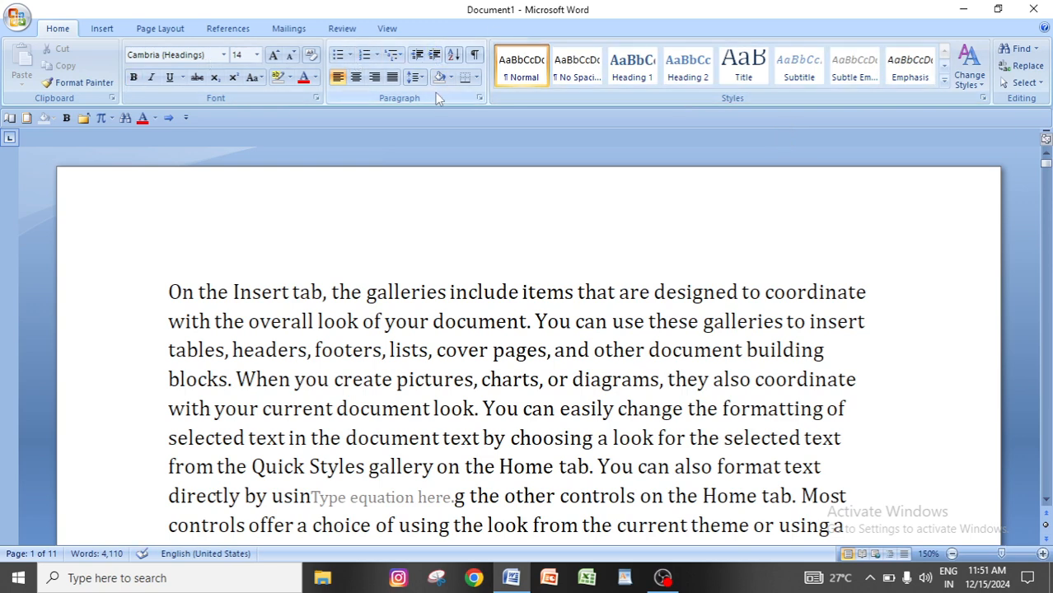
- Show the Quick Access Toolbar above the ribbon using the ribbon's own options, and return it below the ribbon
right_click(414, 29)
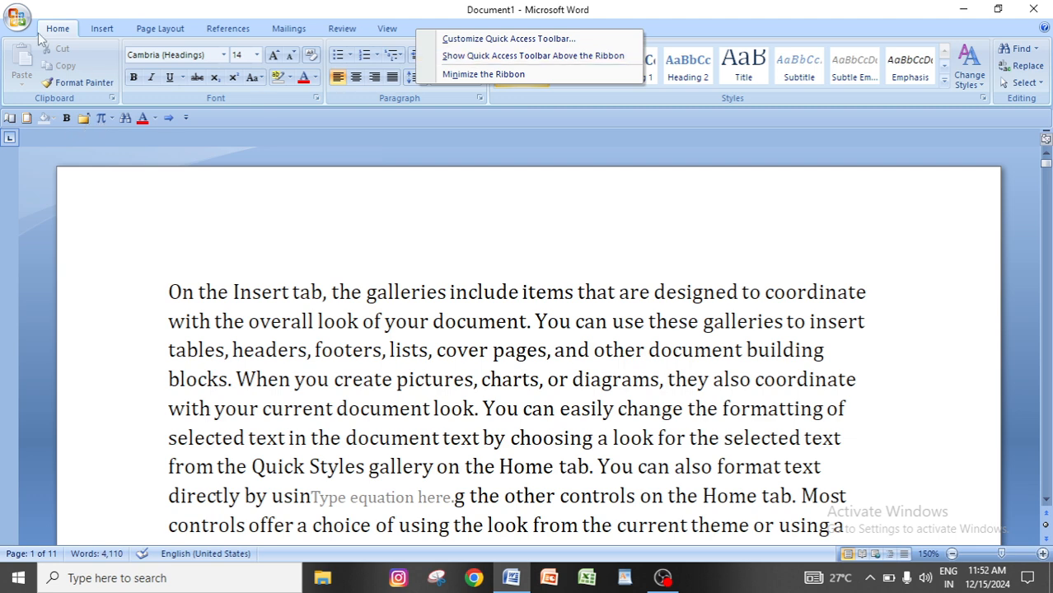
left_click(517, 56)
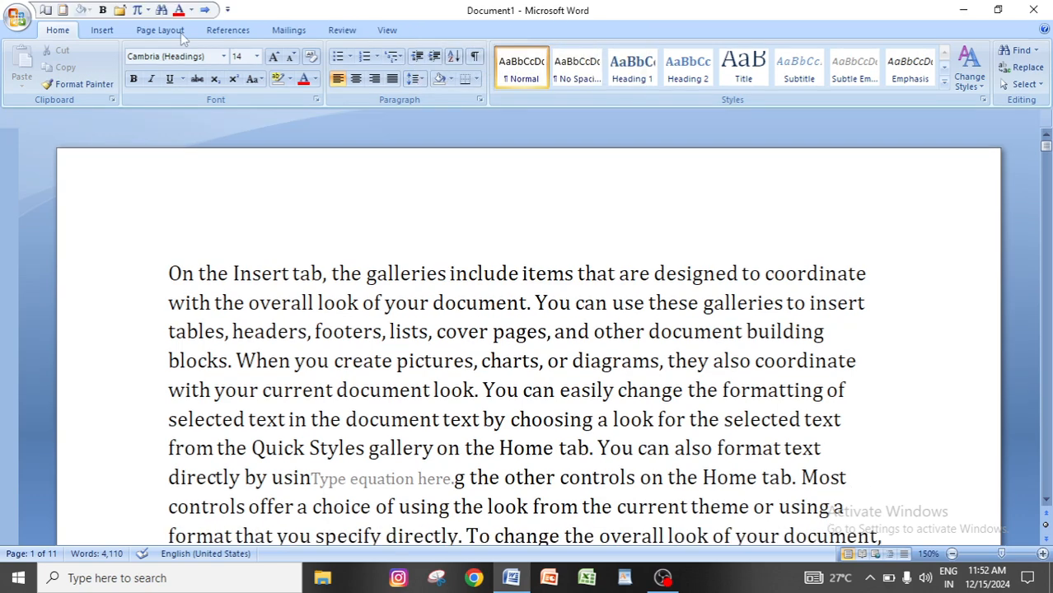
right_click(451, 34)
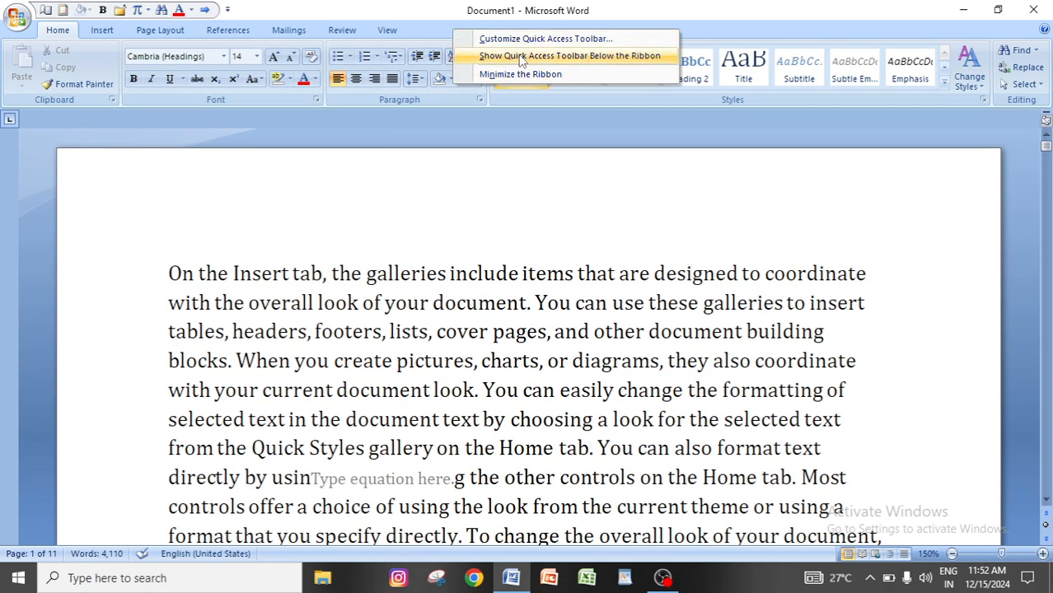
left_click(617, 56)
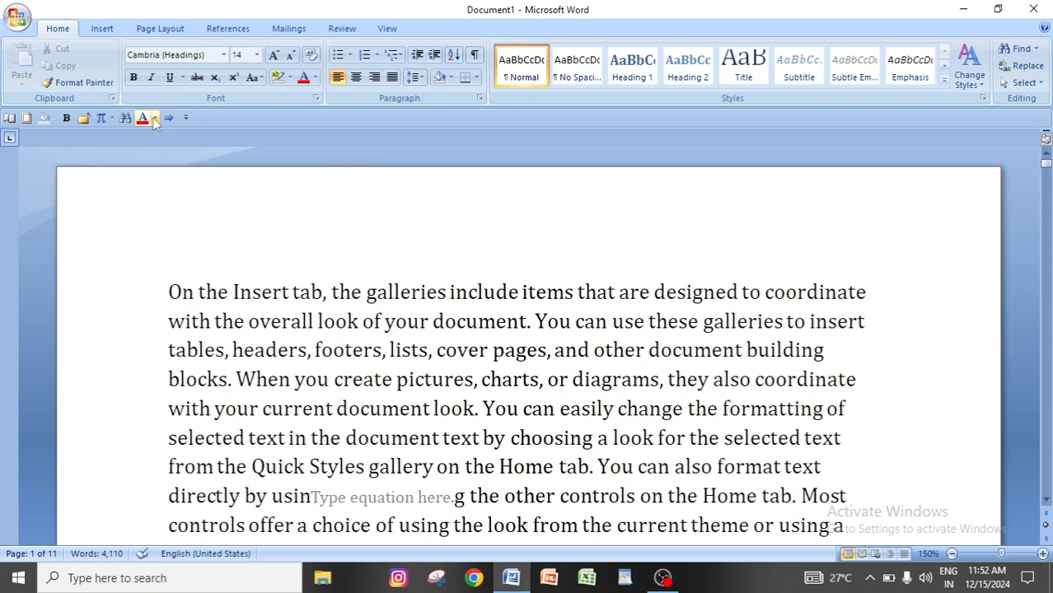
- View the Customize page of Word Options, reached once from the Quick Access Toolbar and once from the ribbon, closing it without changes
right_click(500, 27)
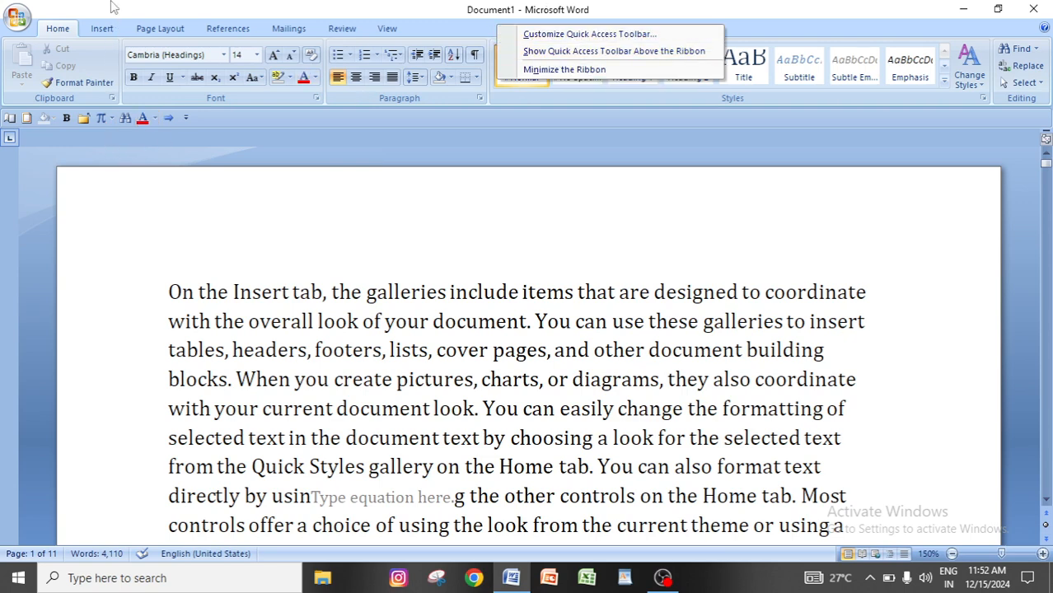
left_click(185, 118)
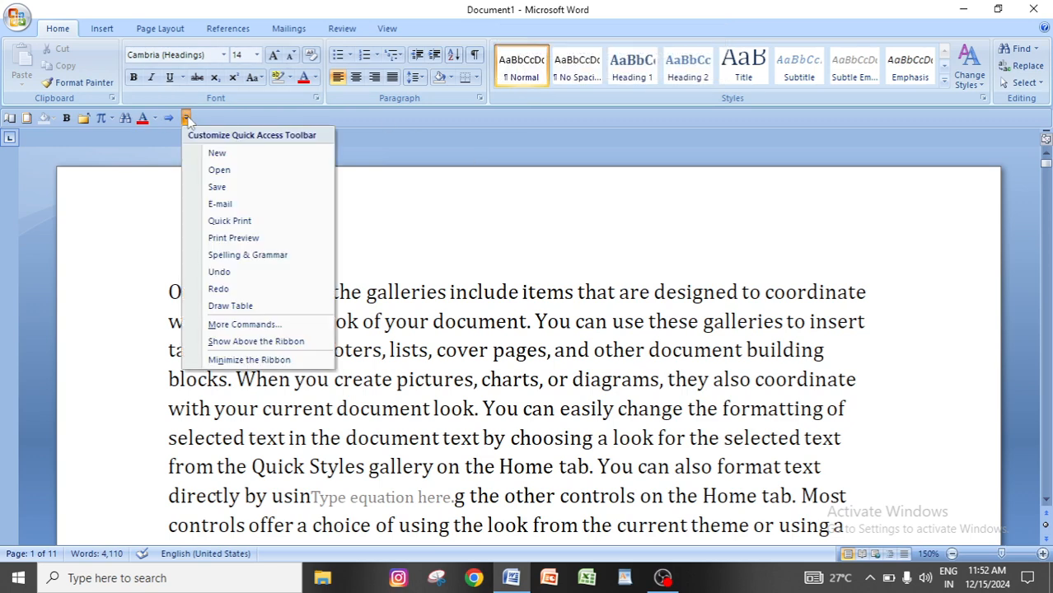
left_click(243, 326)
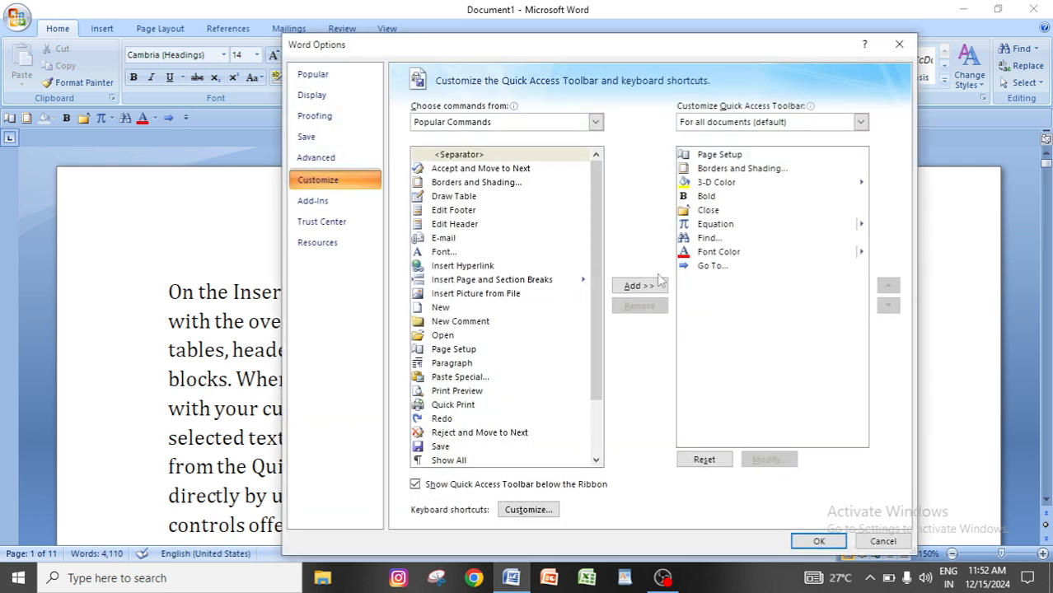
left_click(899, 43)
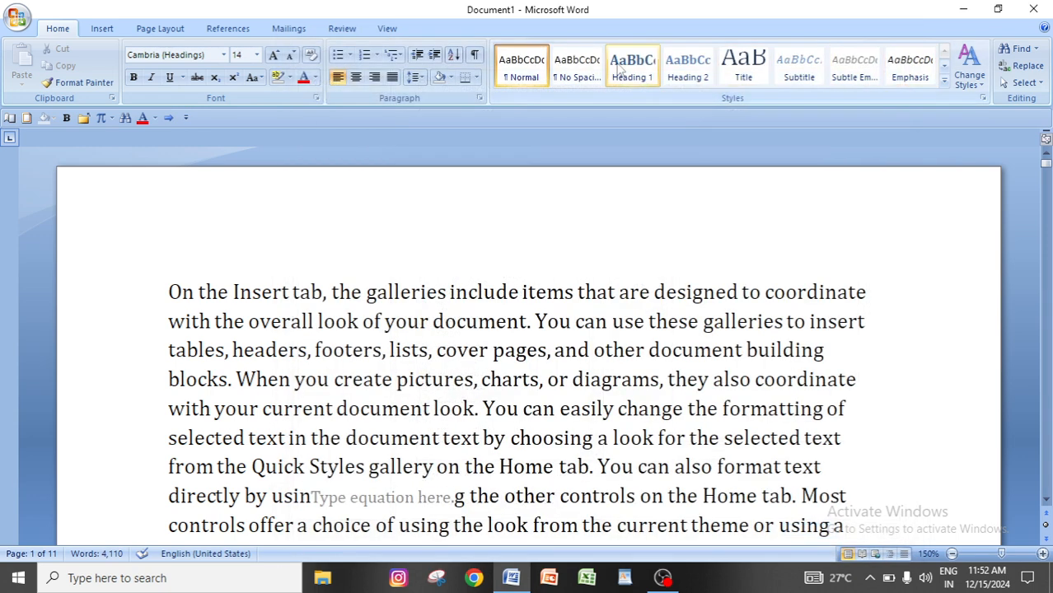
right_click(510, 31)
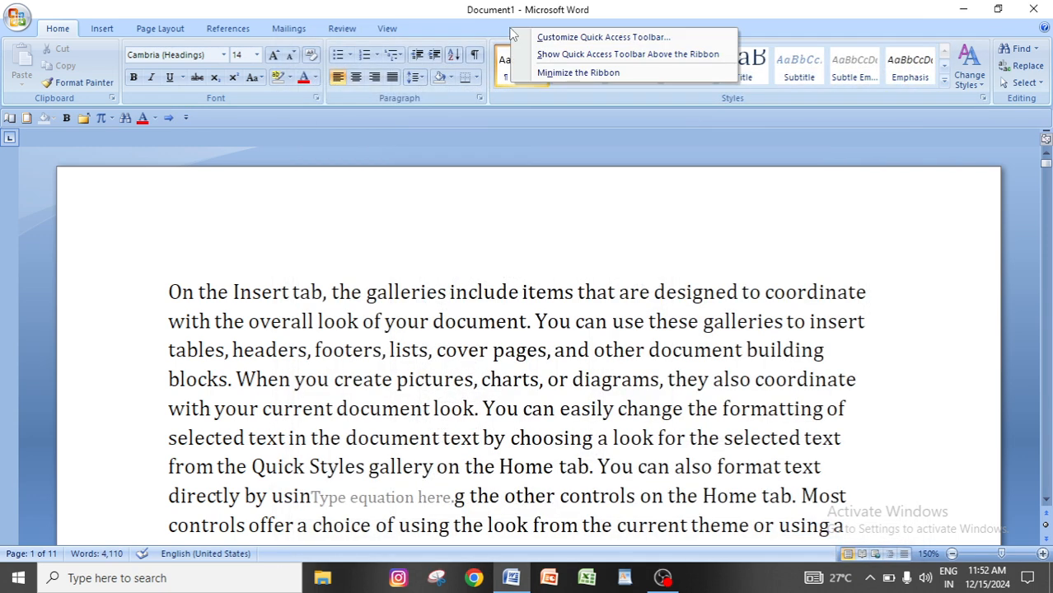
left_click(590, 38)
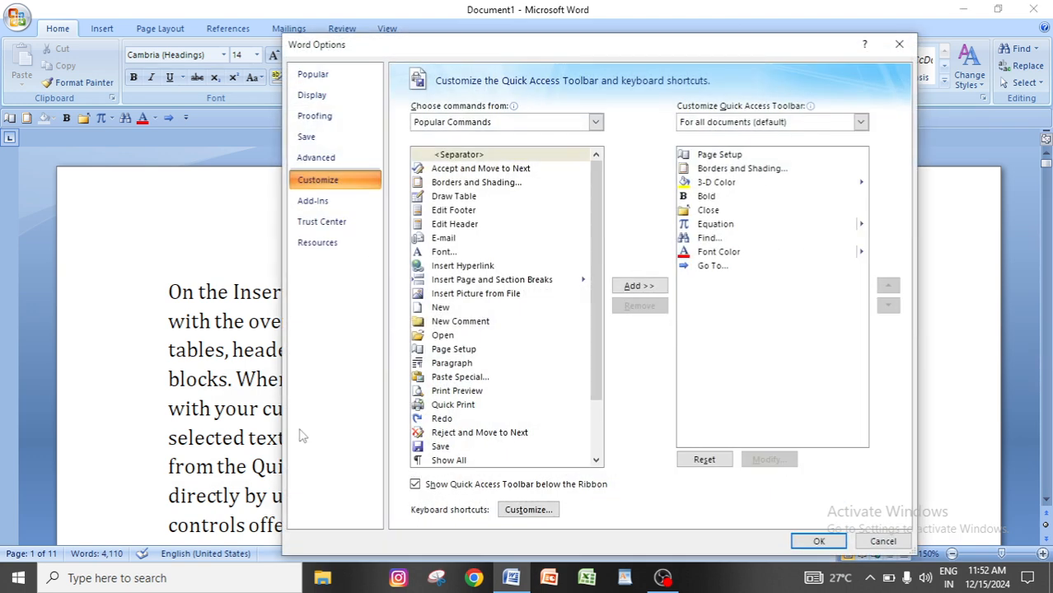
left_click(898, 43)
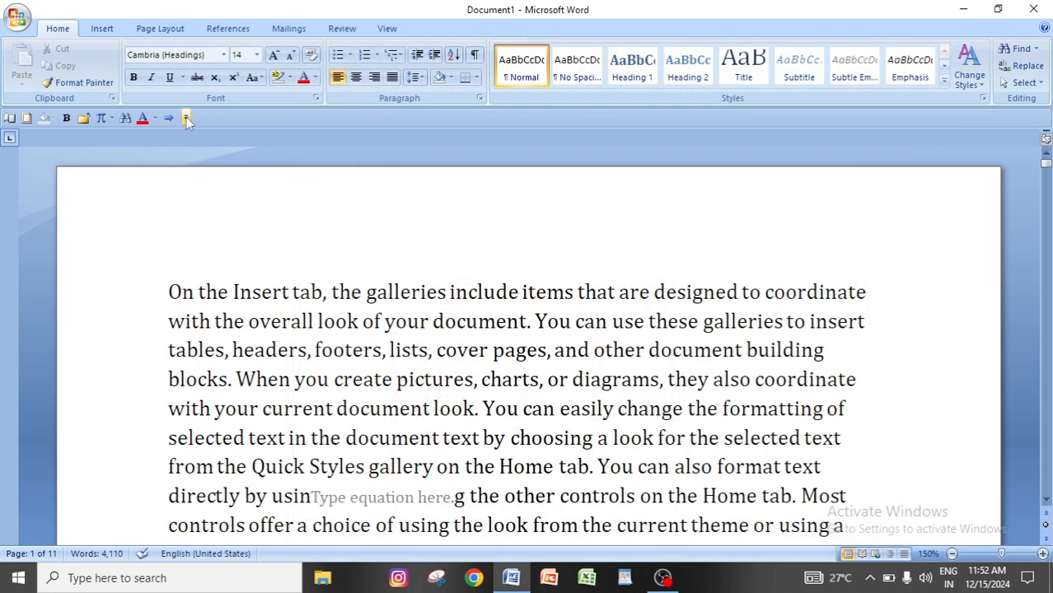
- Compare both routes to the toolbar customization settings again, through More Commands and Customize Quick Access Toolbar, leaving the settings as they are
left_click(186, 119)
left_click(234, 322)
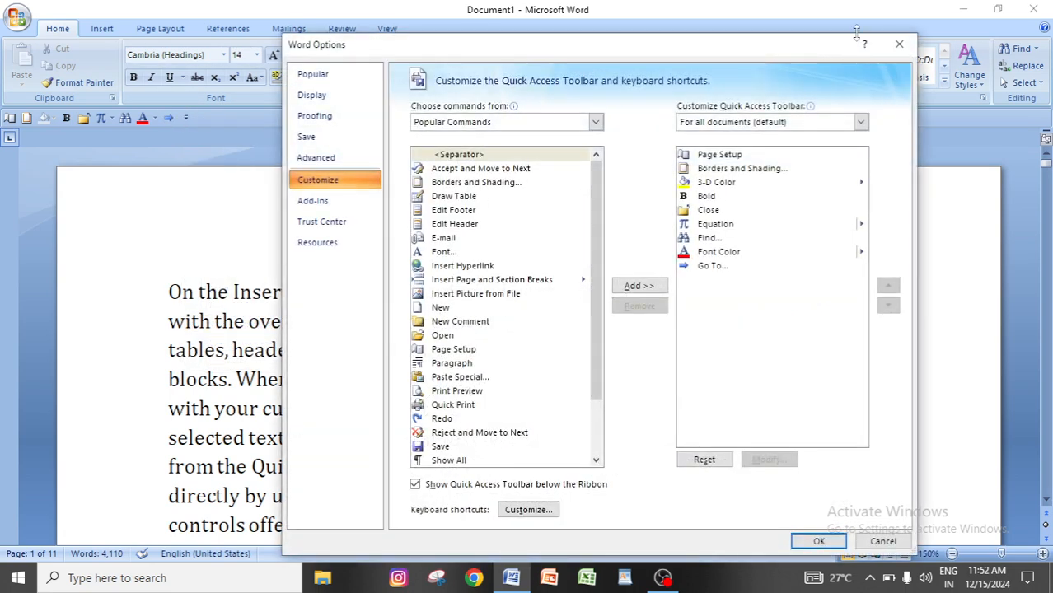
left_click(898, 44)
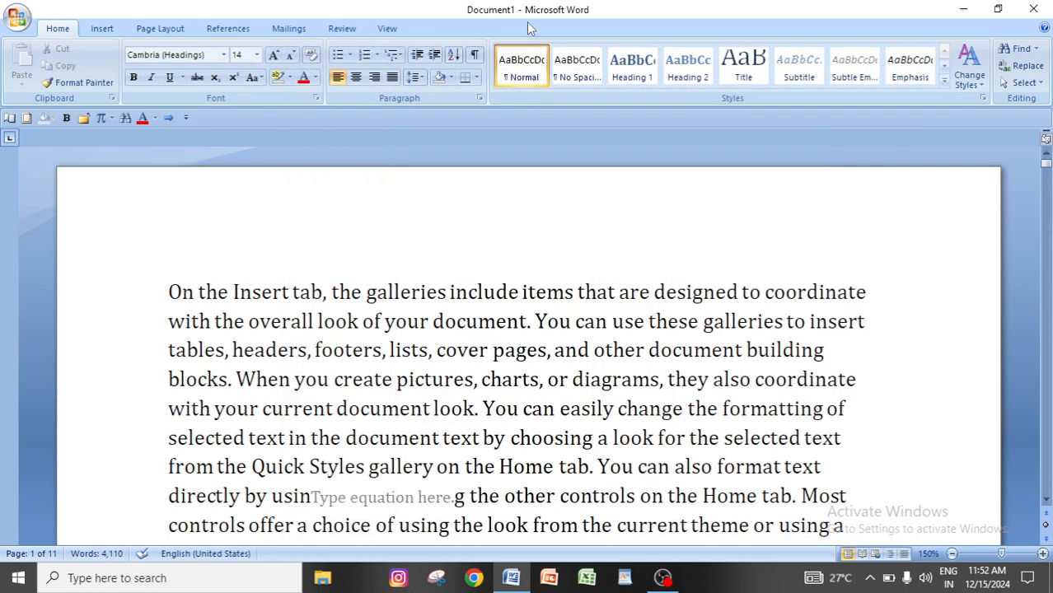
right_click(508, 30)
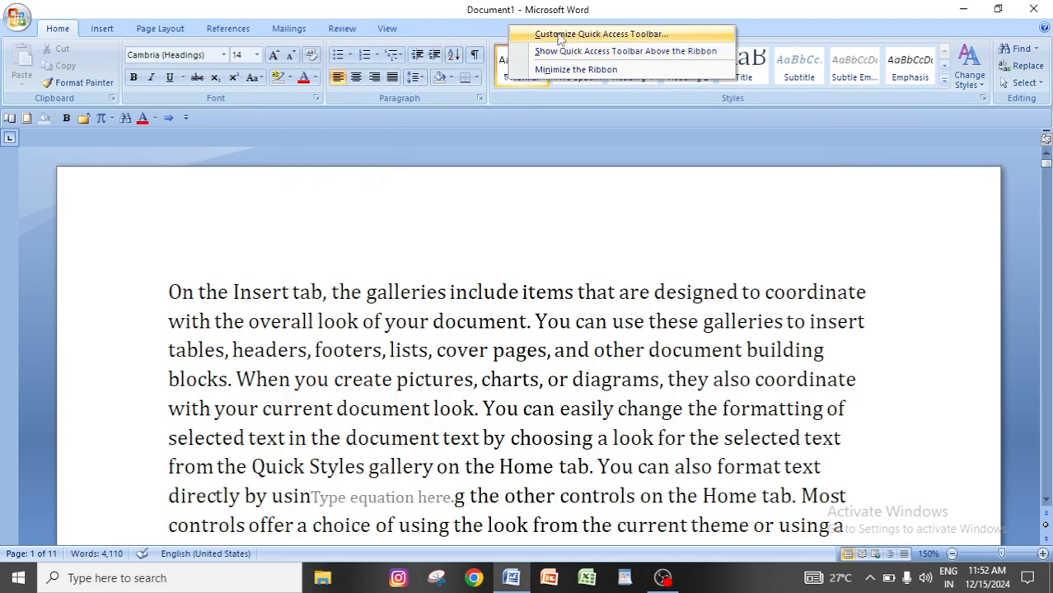
left_click(616, 35)
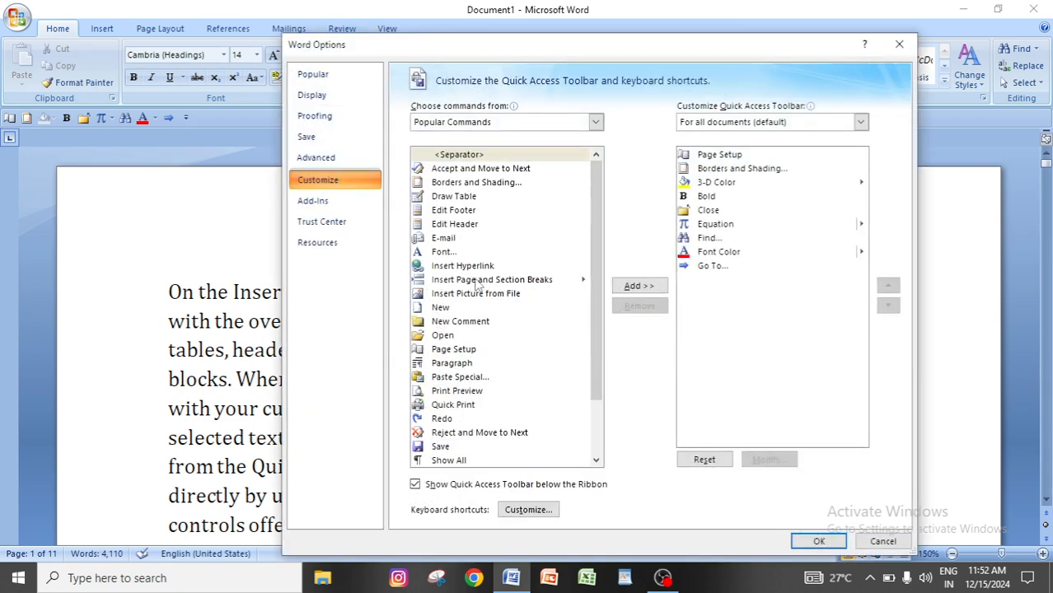
left_click(898, 45)
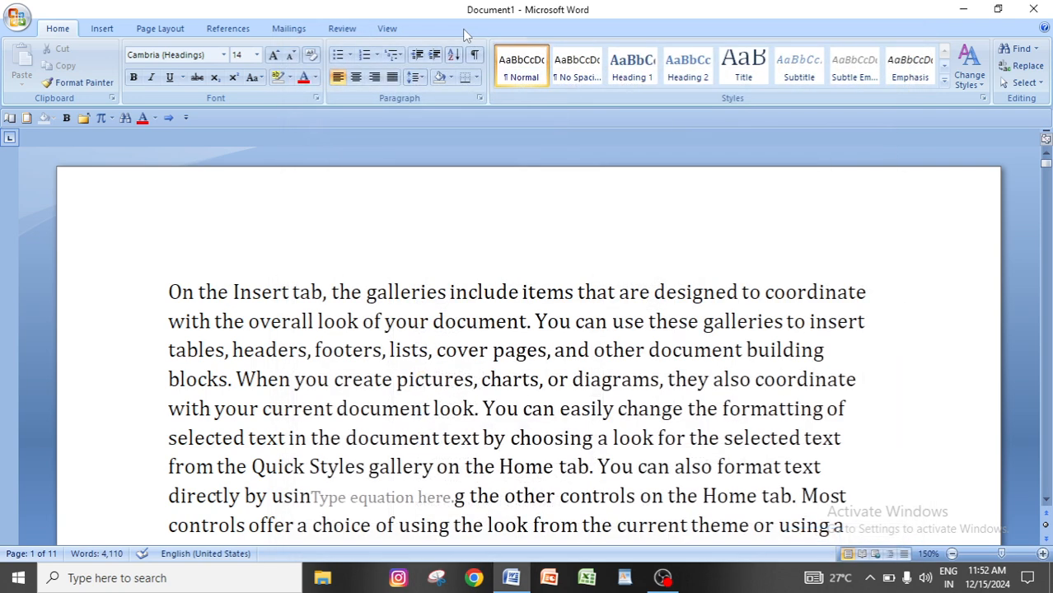
- View the Quick Access Toolbar customization settings through More Commands and close Word Options without changes
right_click(463, 35)
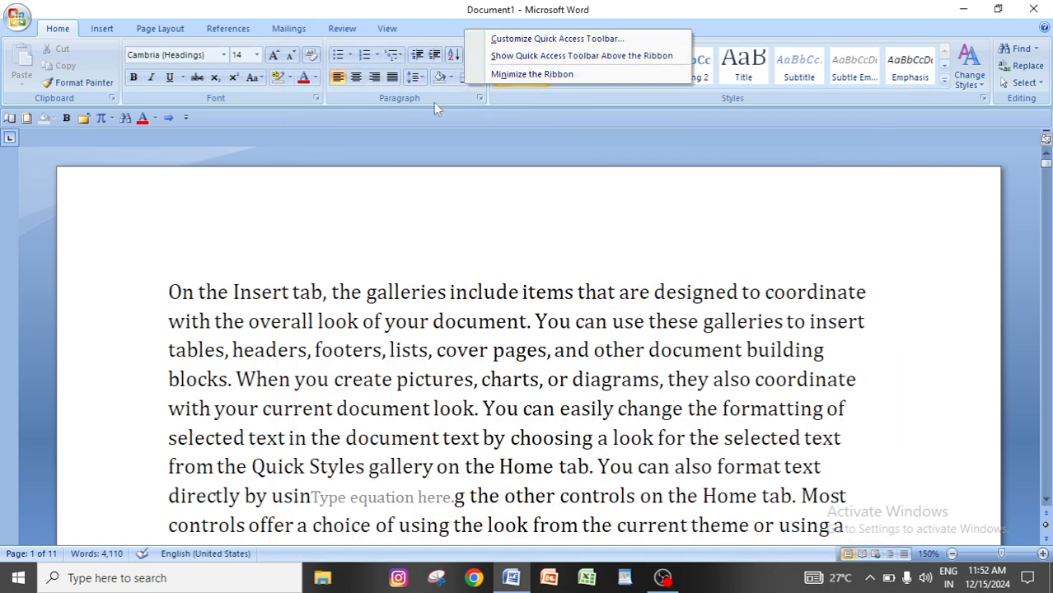
left_click(262, 189)
left_click(185, 119)
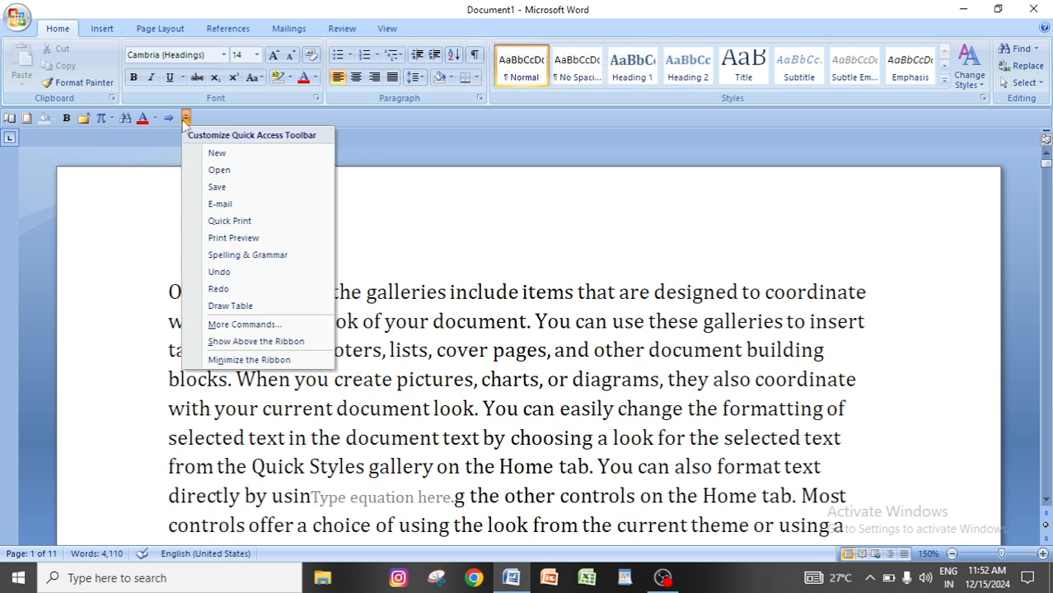
left_click(277, 326)
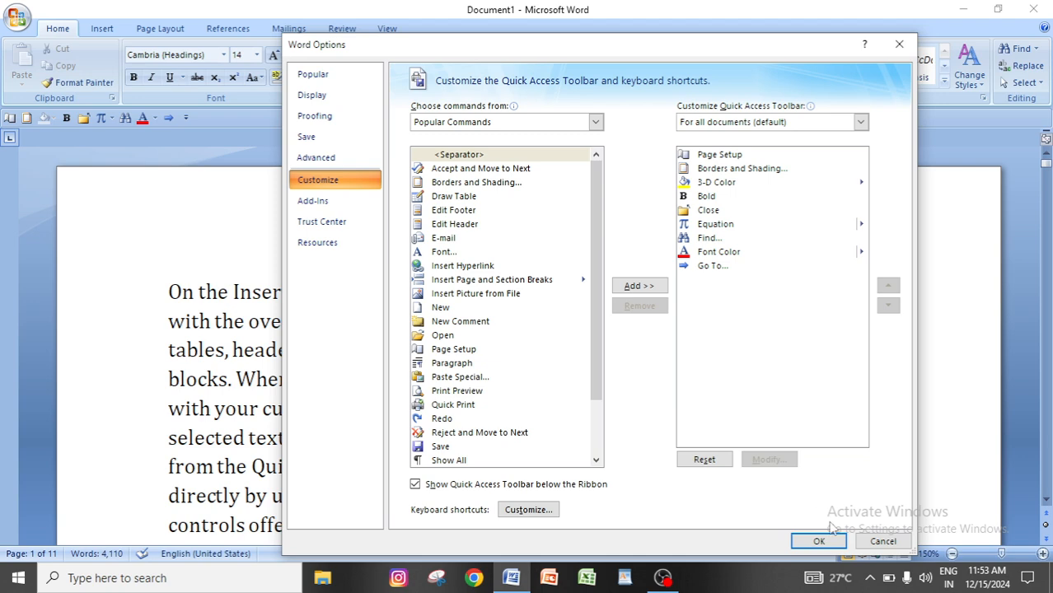
left_click(898, 44)
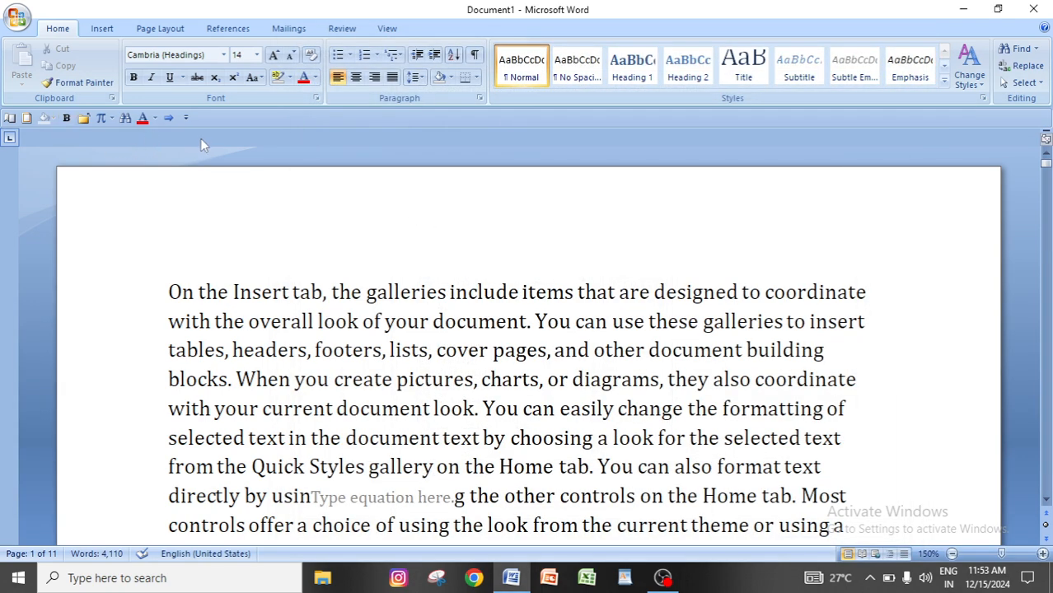
- Compare the ribbon's options with the Quick Access Toolbar's, and use the ribbon's own to minimize the ribbon and restore it
right_click(449, 26)
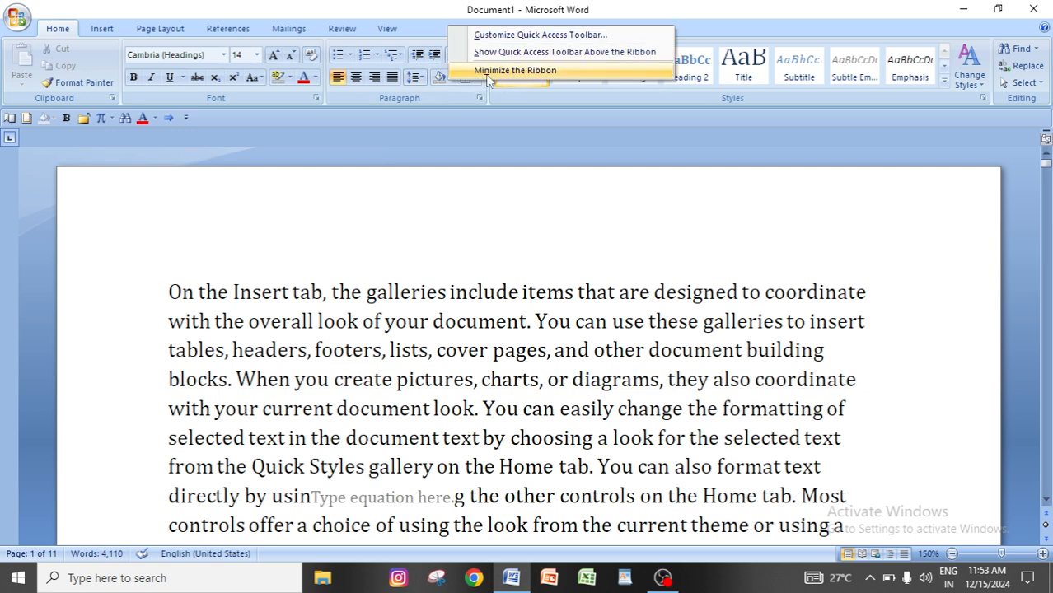
left_click(298, 128)
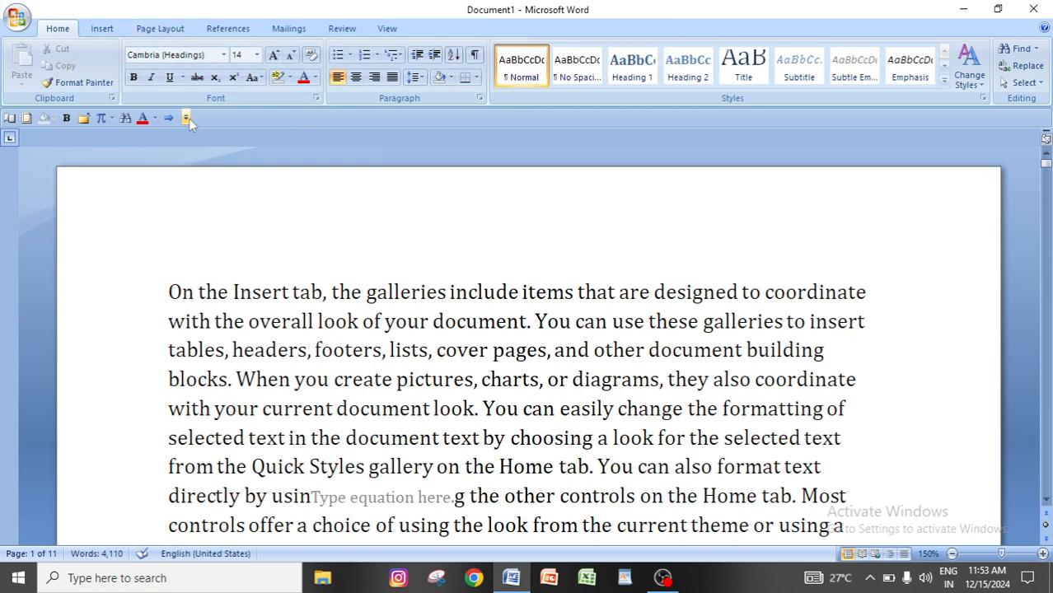
left_click(186, 118)
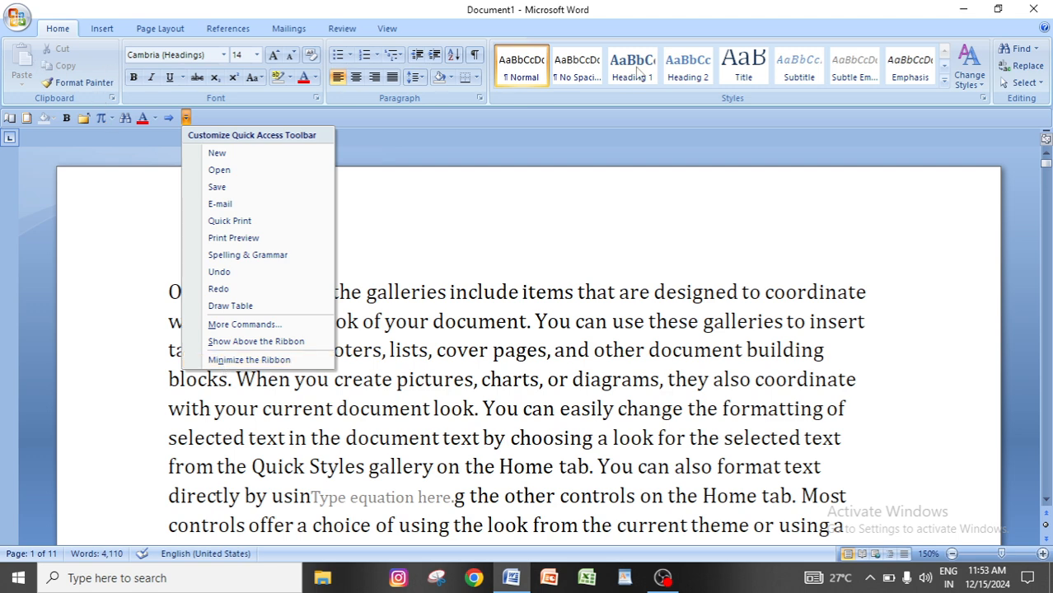
right_click(517, 35)
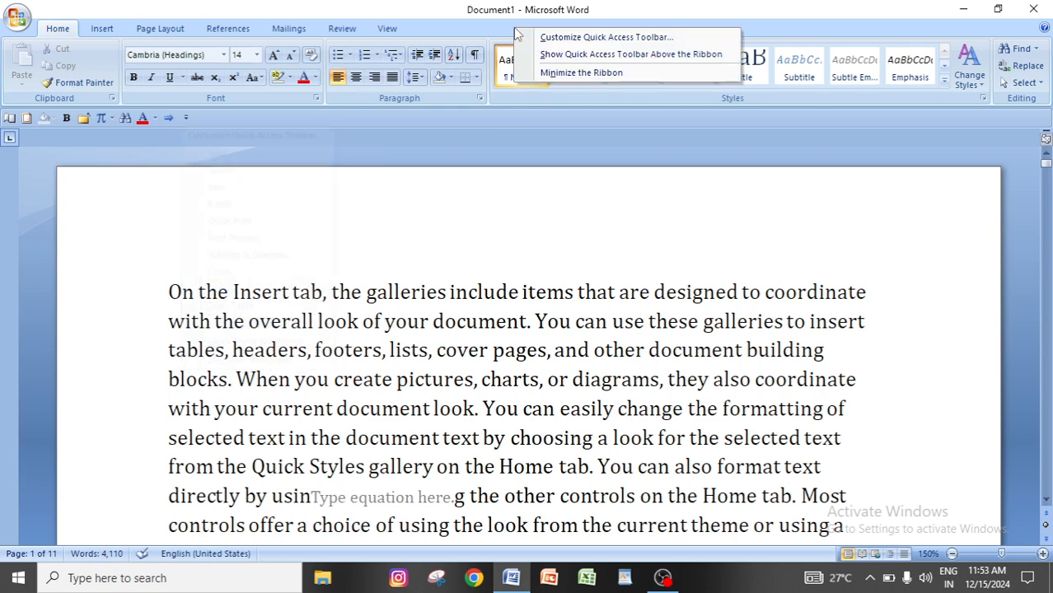
left_click(581, 72)
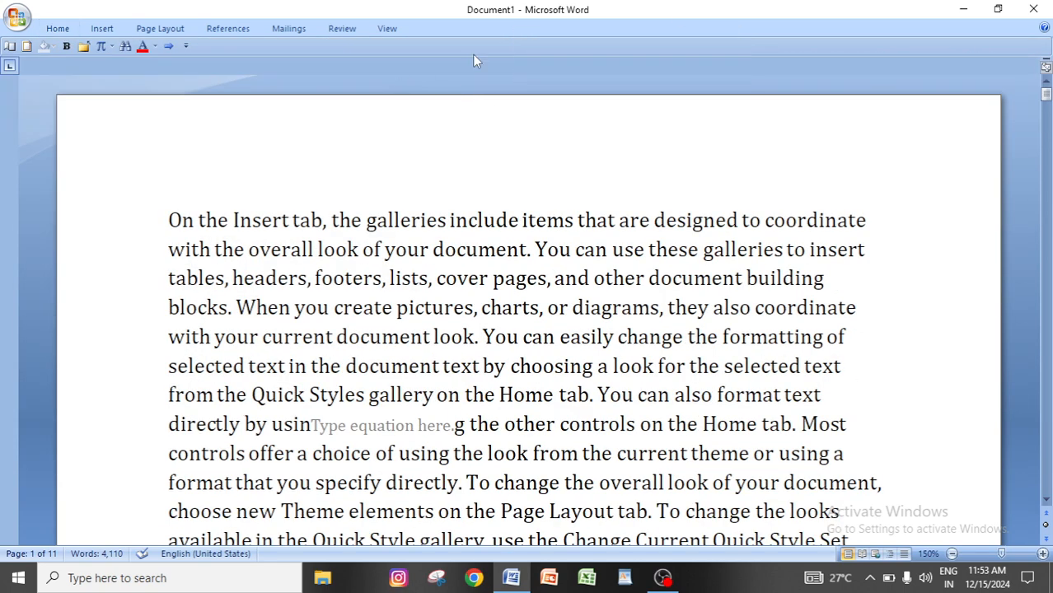
right_click(476, 30)
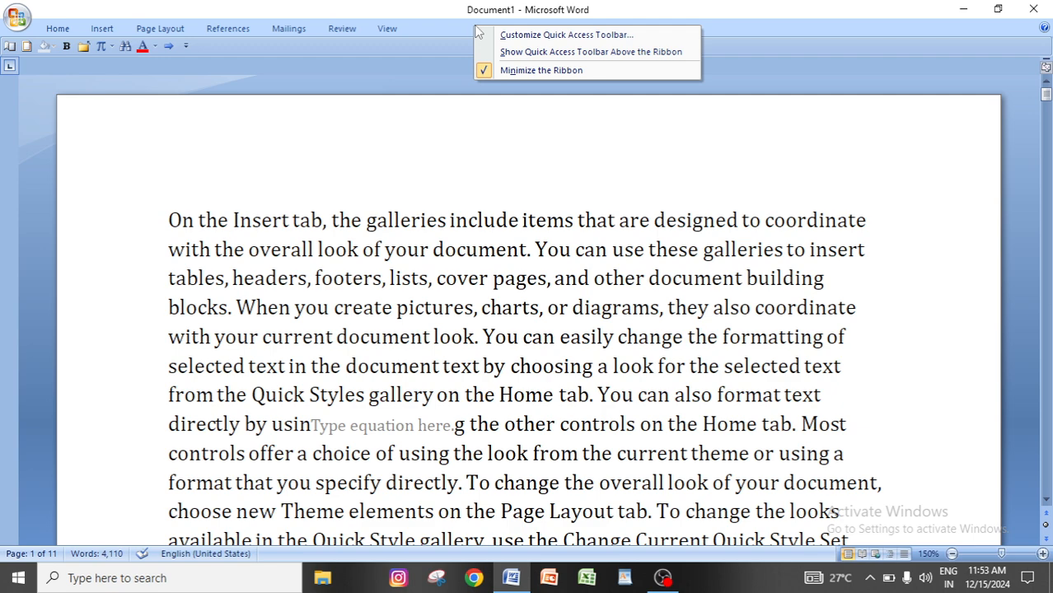
left_click(510, 72)
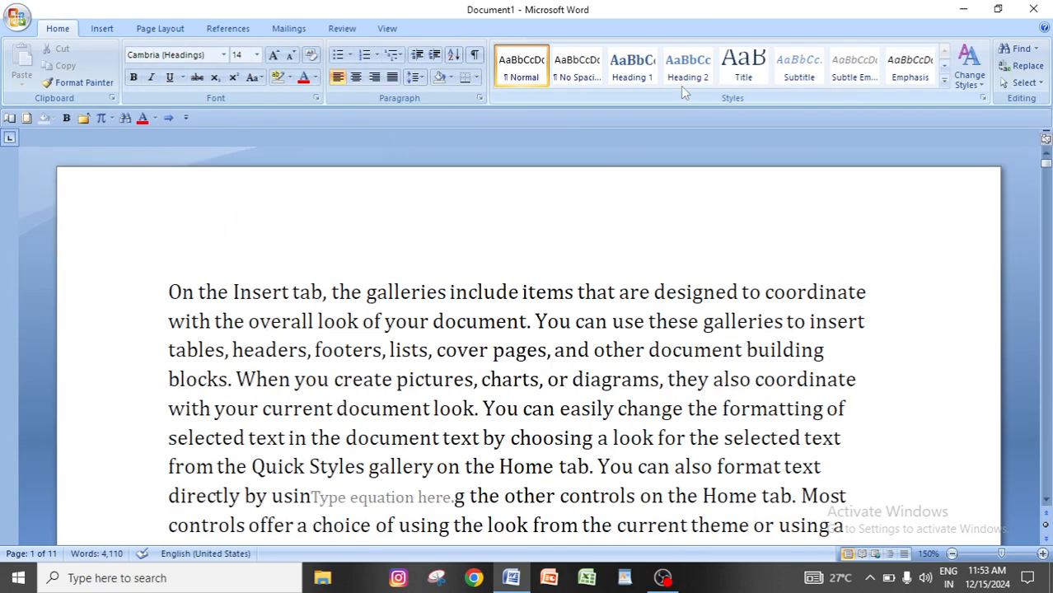
- Repeat collapsing the ribbon to its tab names and expanding it again with the Minimize the Ribbon option
right_click(445, 27)
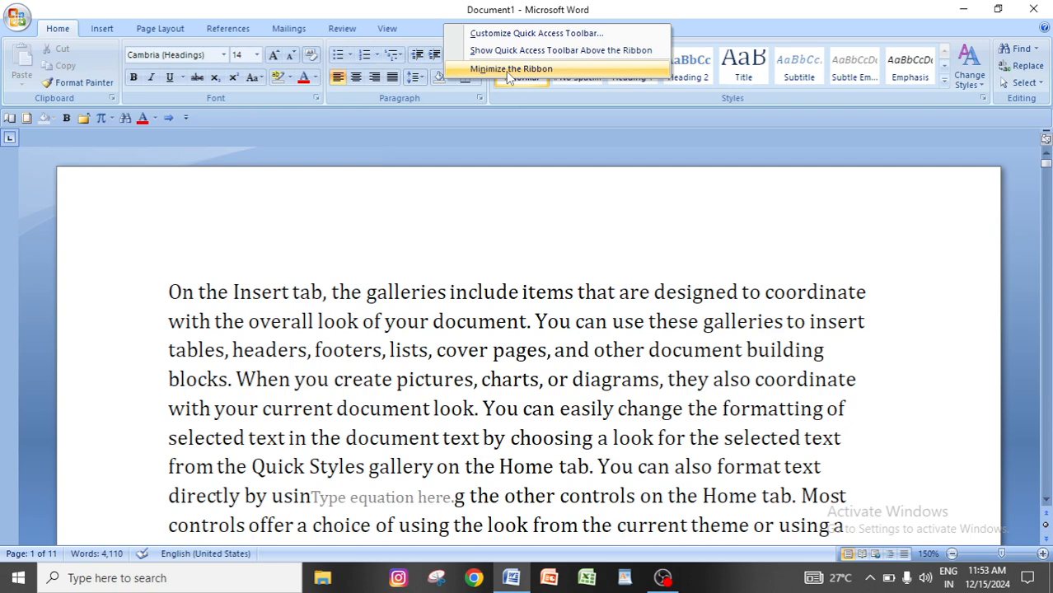
left_click(508, 72)
right_click(455, 26)
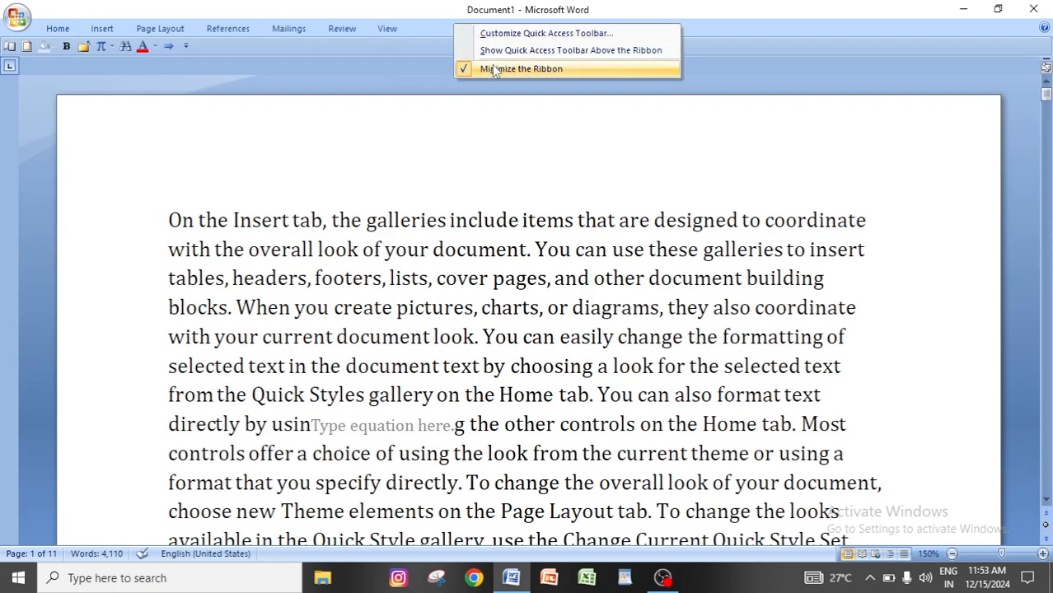
left_click(494, 69)
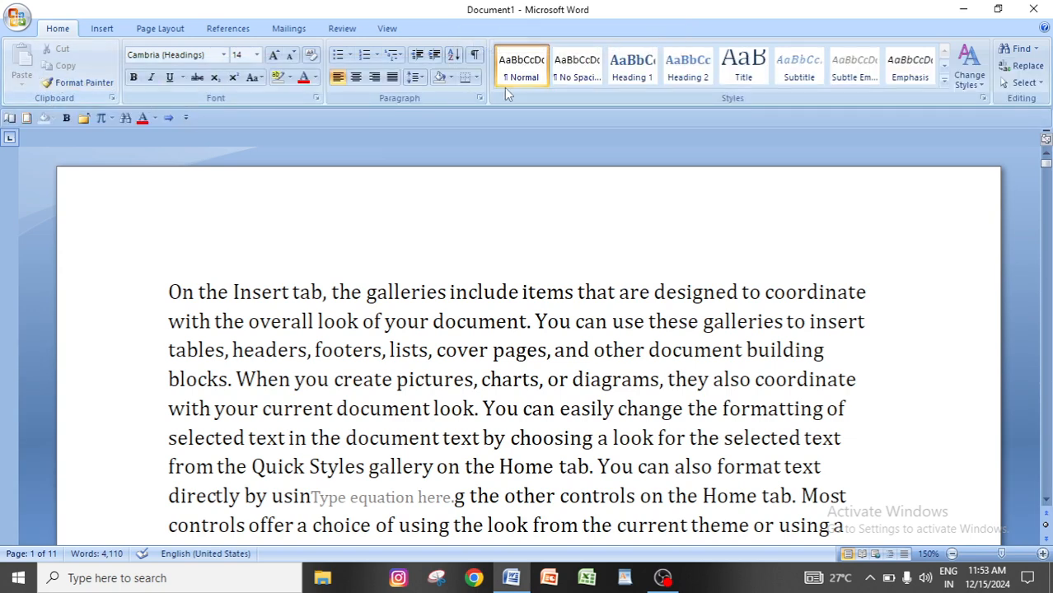